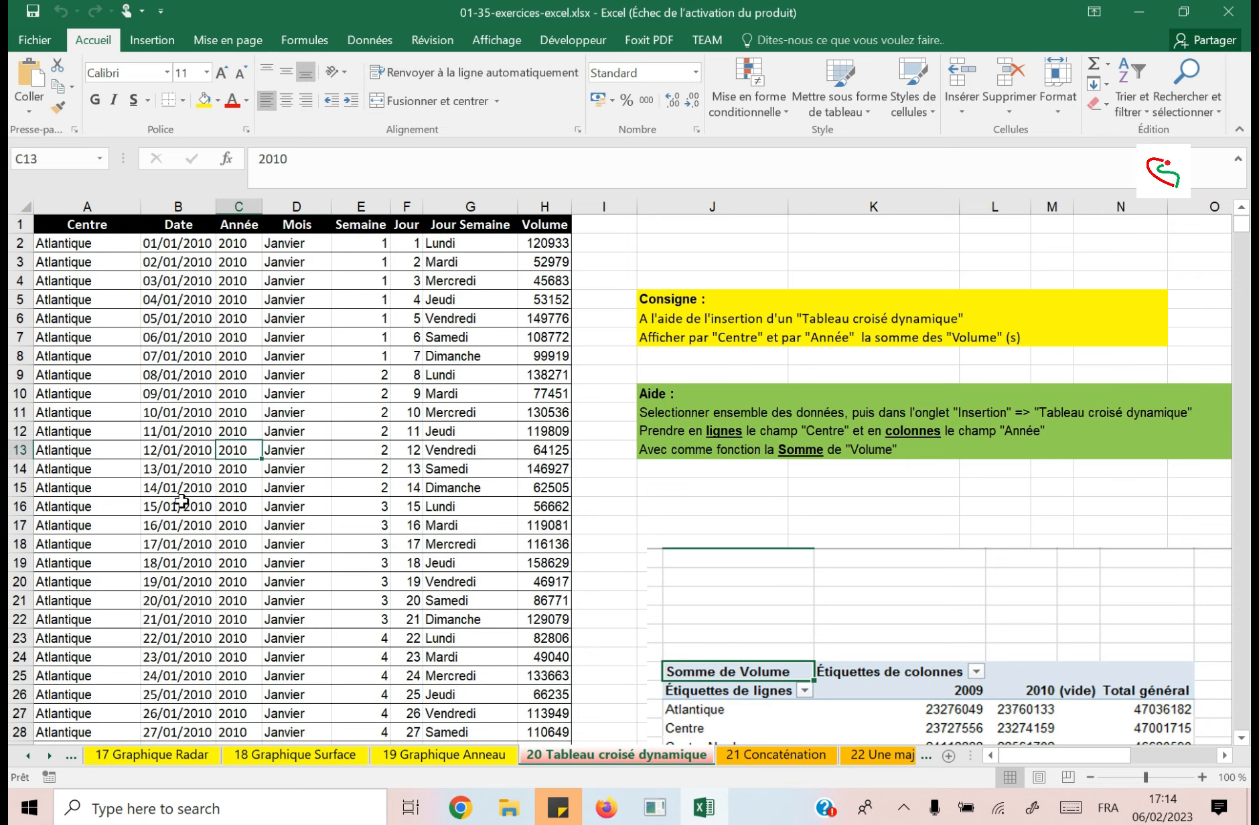
Examine the records in the Date and Centre columns of the data table.
click(178, 506)
scroll(186, 422, down, 20)
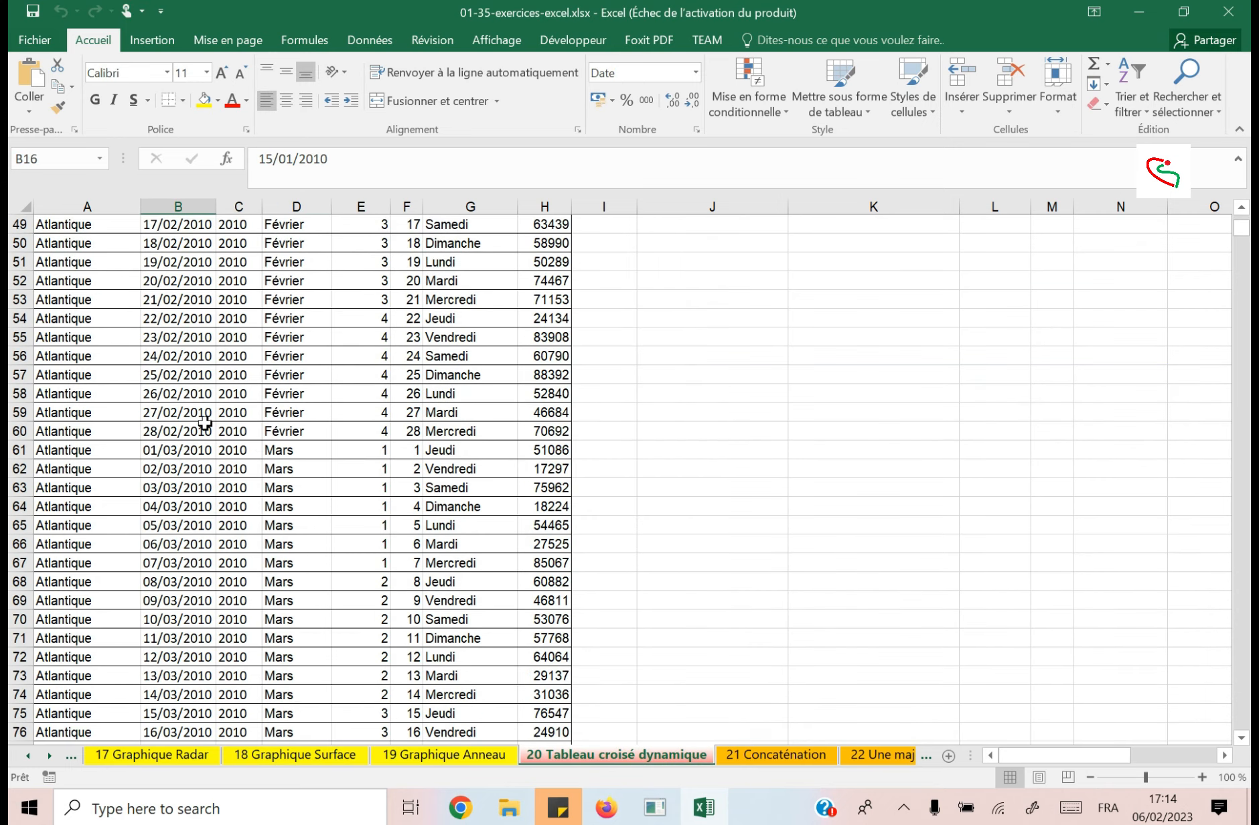
scroll(207, 423, down, 20)
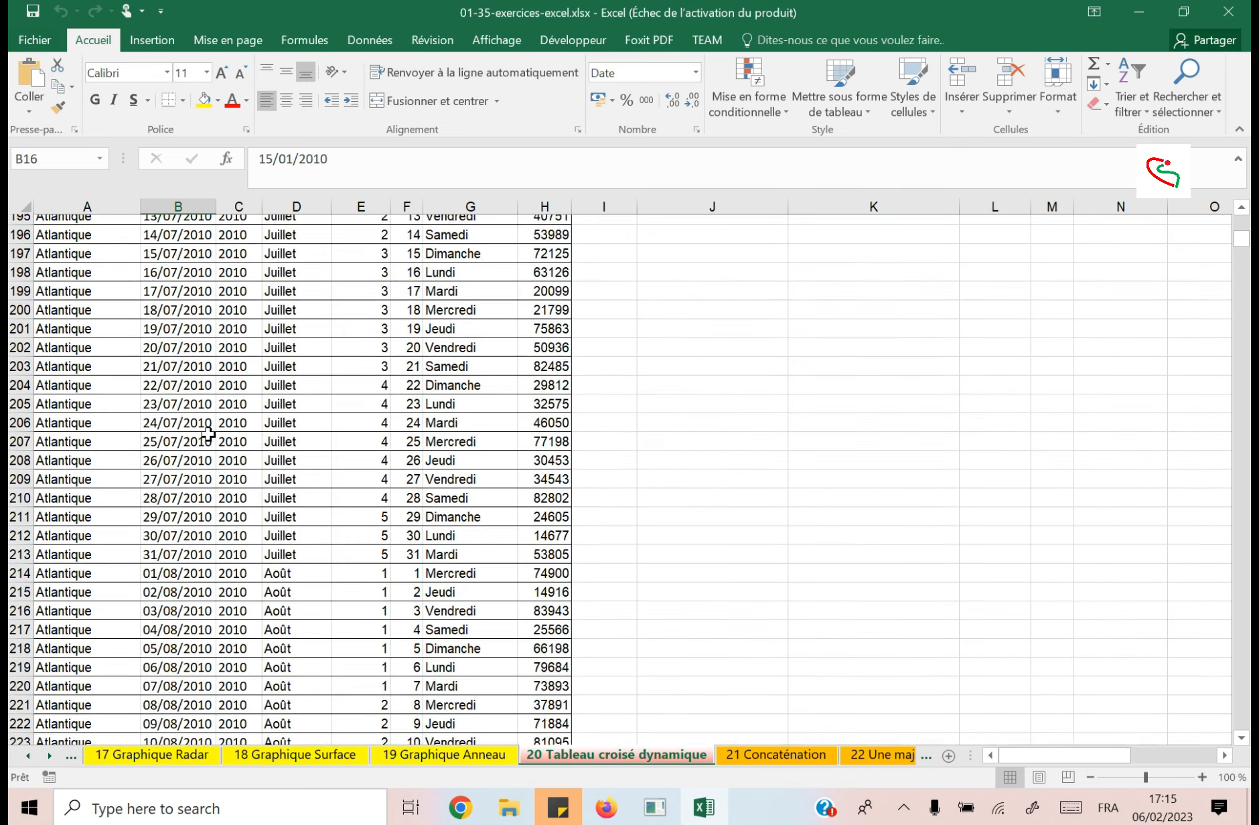
scroll(214, 432, up, 20)
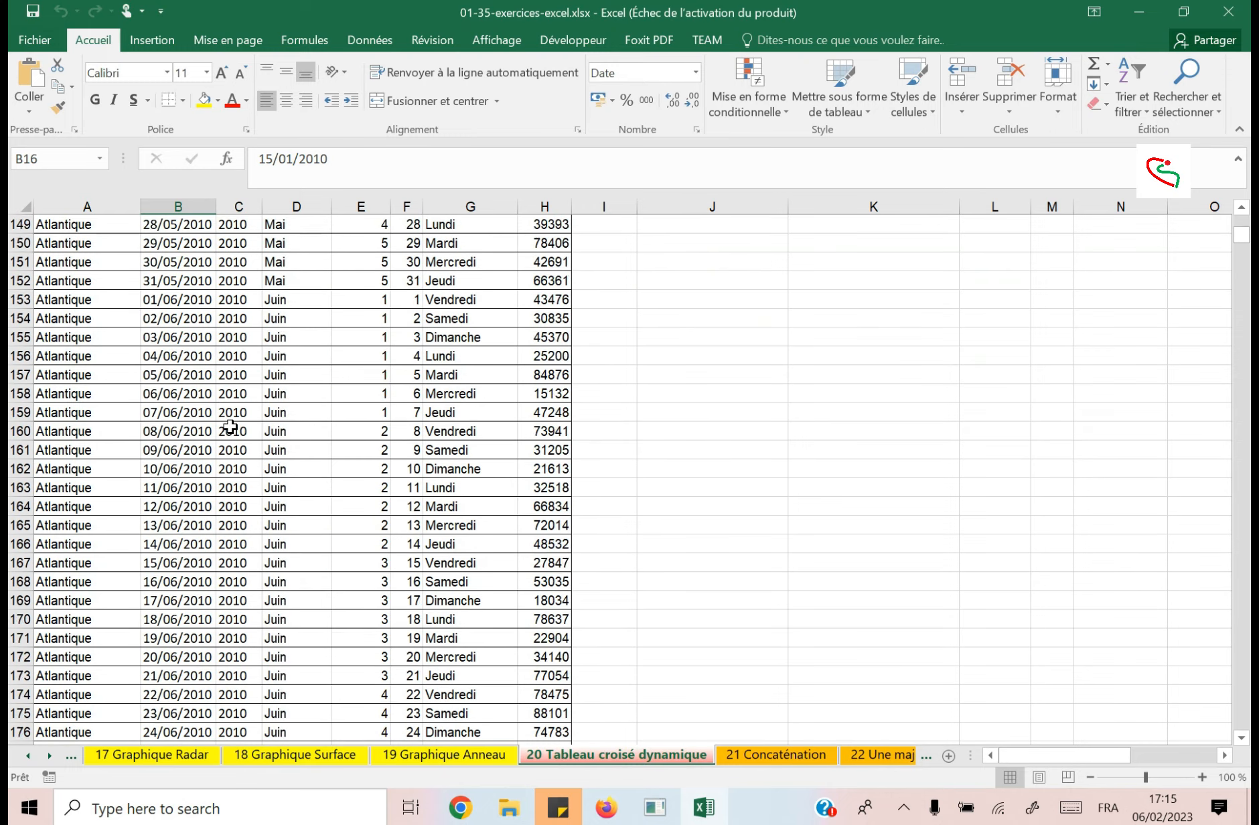
scroll(235, 425, up, 20)
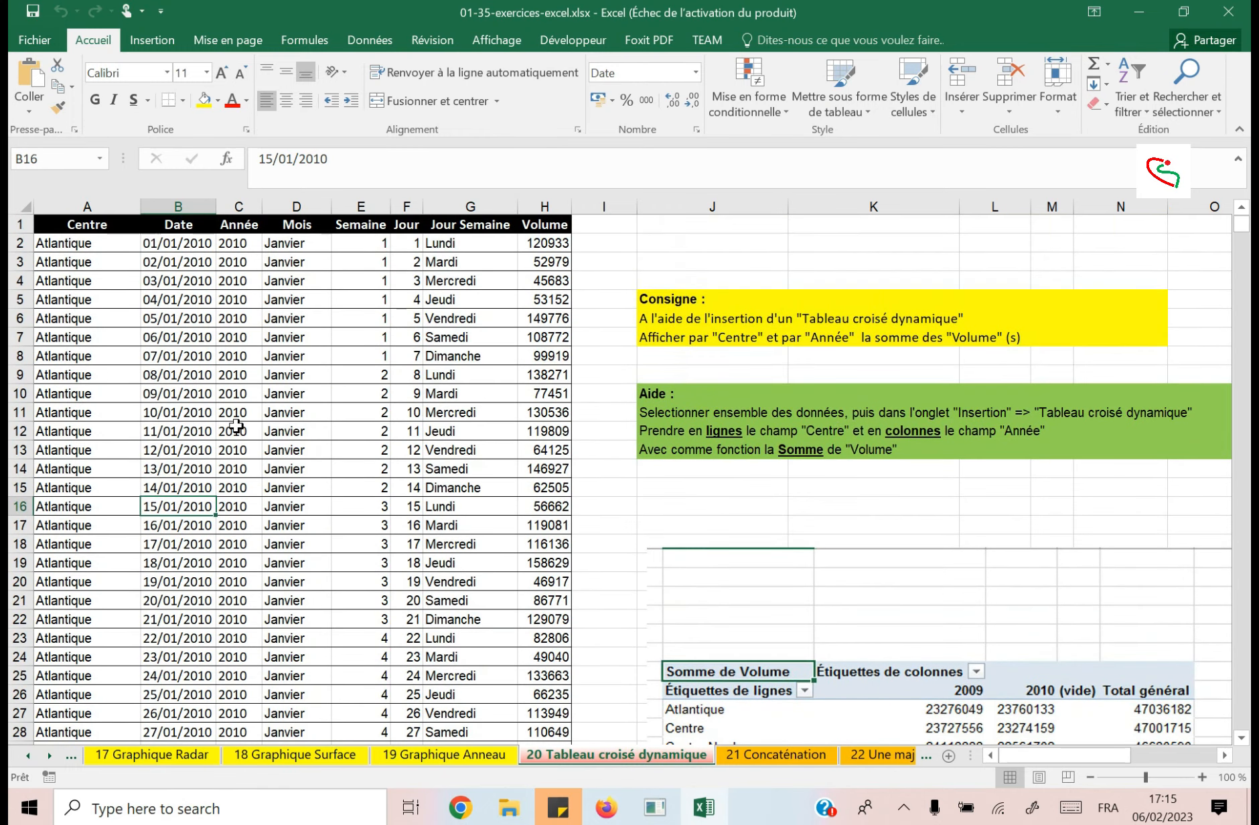
click(90, 199)
click(178, 204)
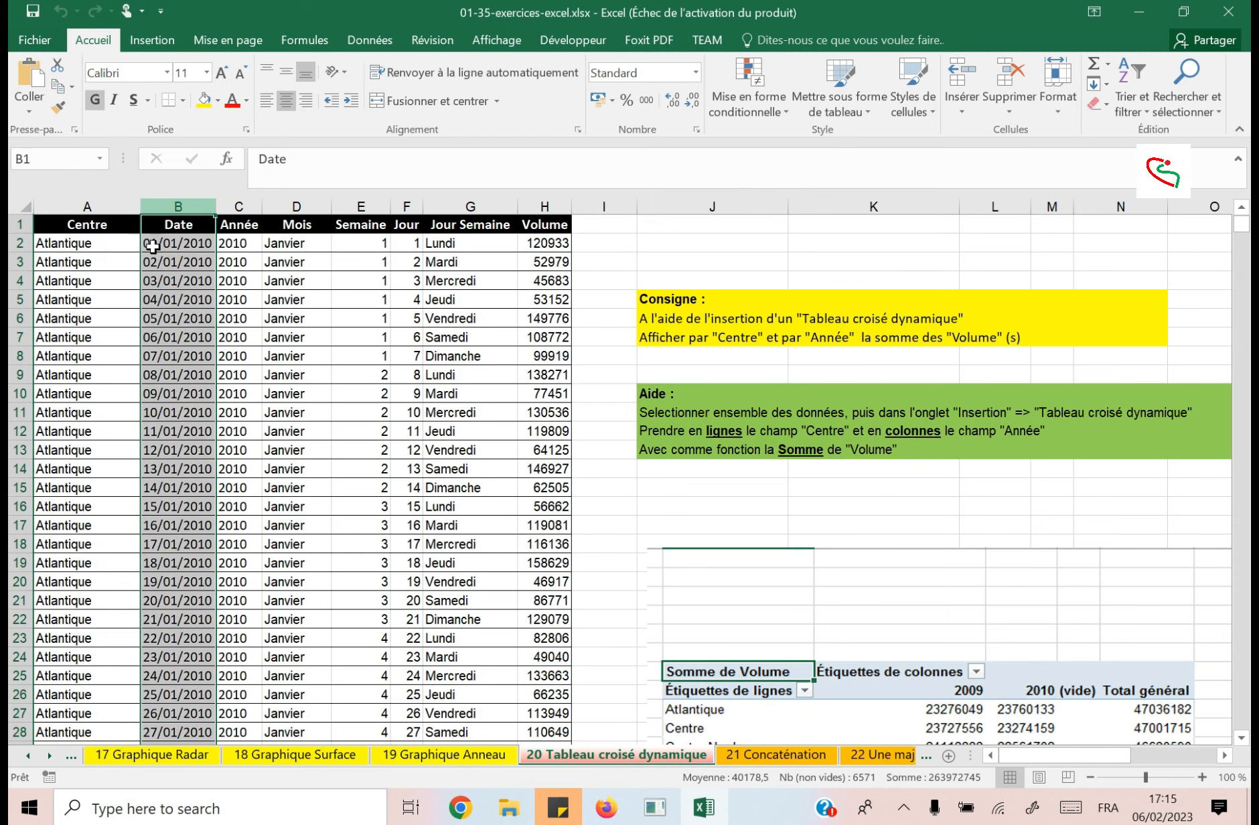
click(88, 199)
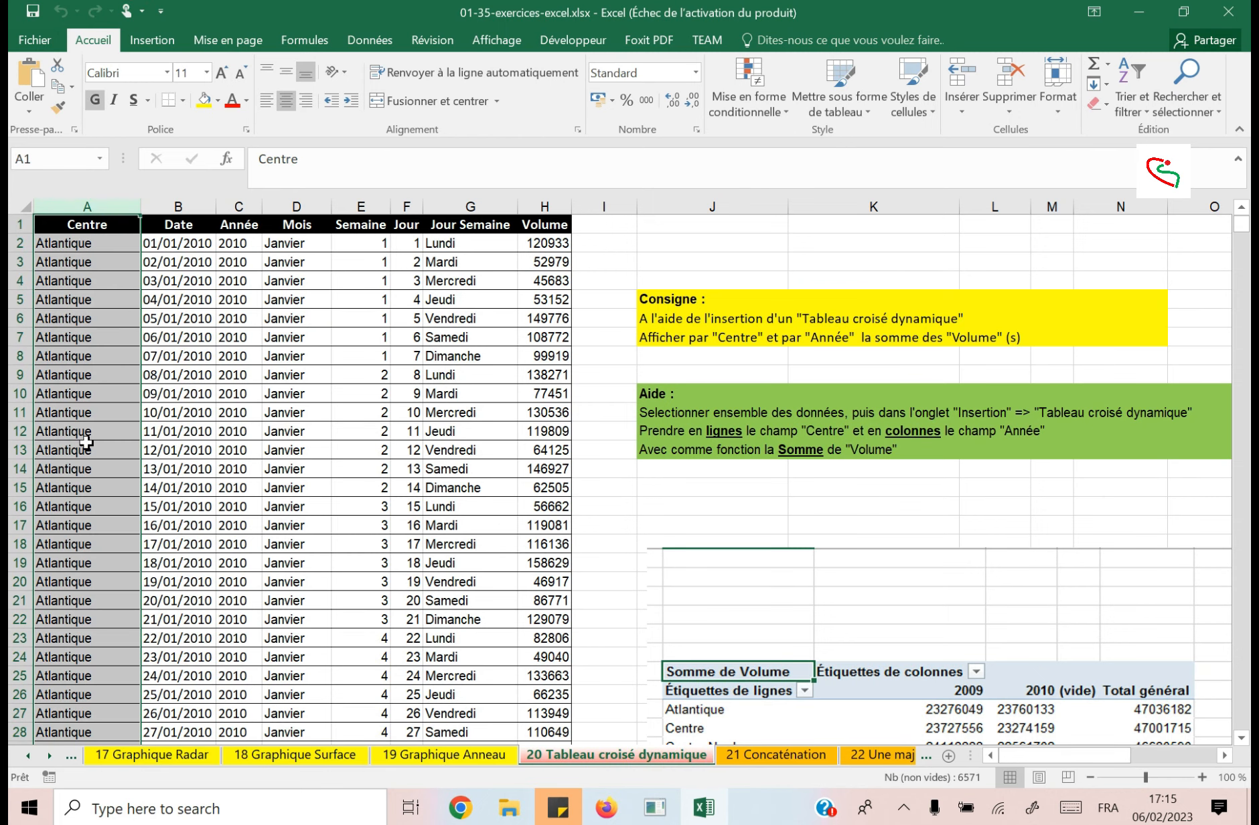
click(85, 448)
scroll(113, 529, down, 20)
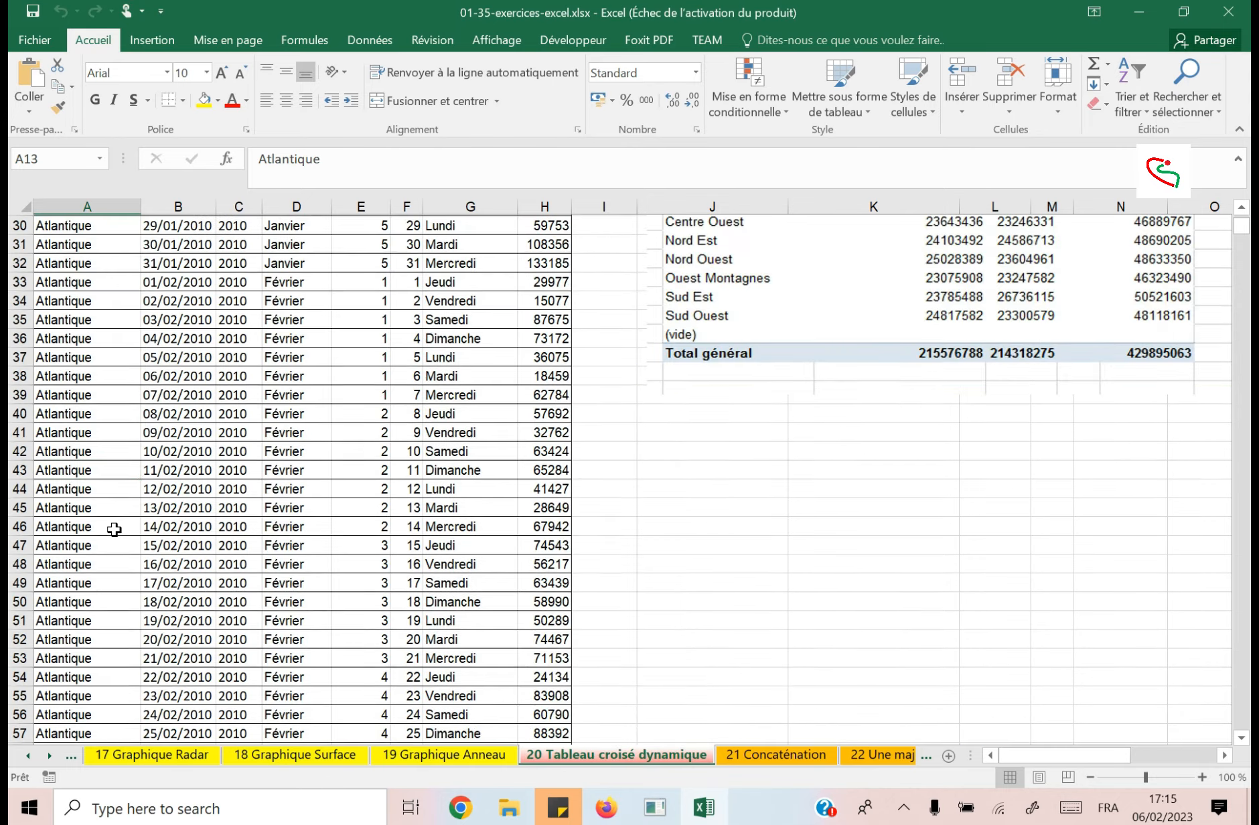
scroll(109, 544, down, 12)
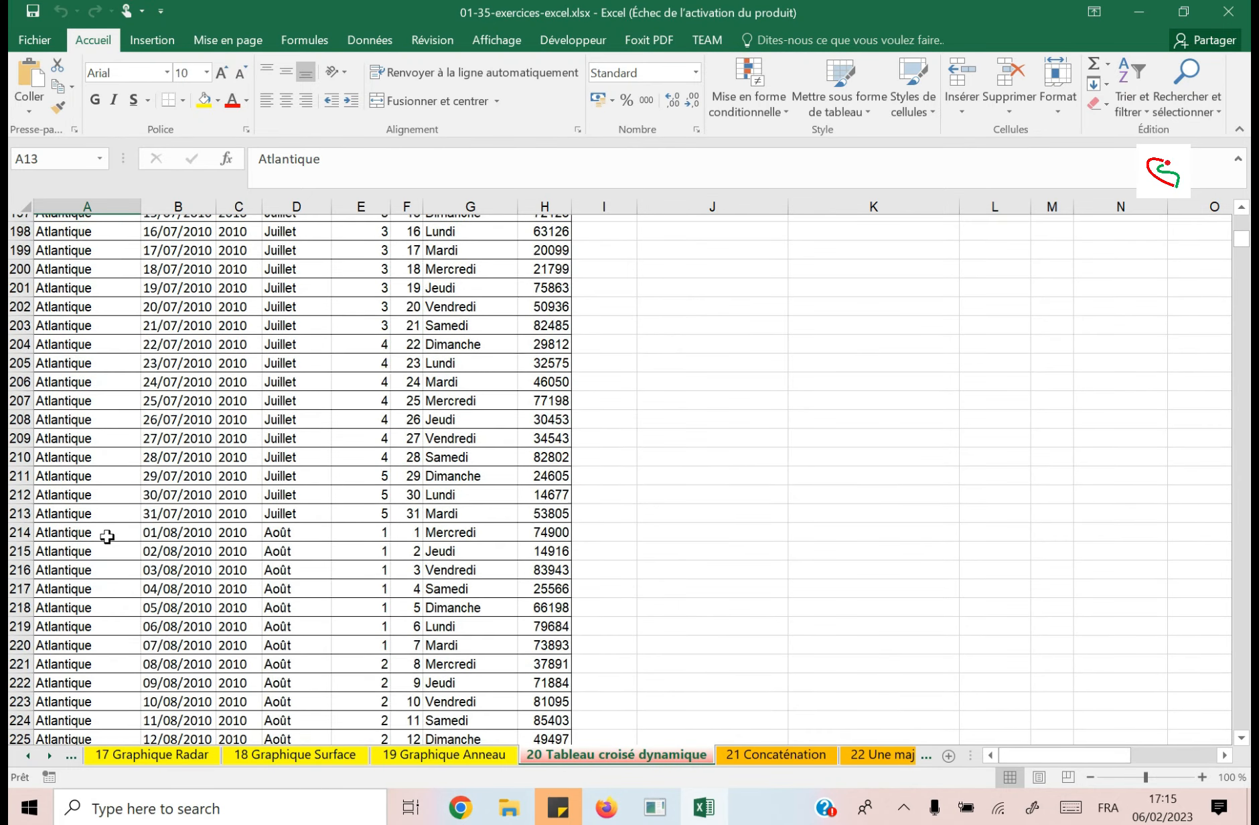
scroll(95, 526, up, 20)
scroll(89, 515, up, 20)
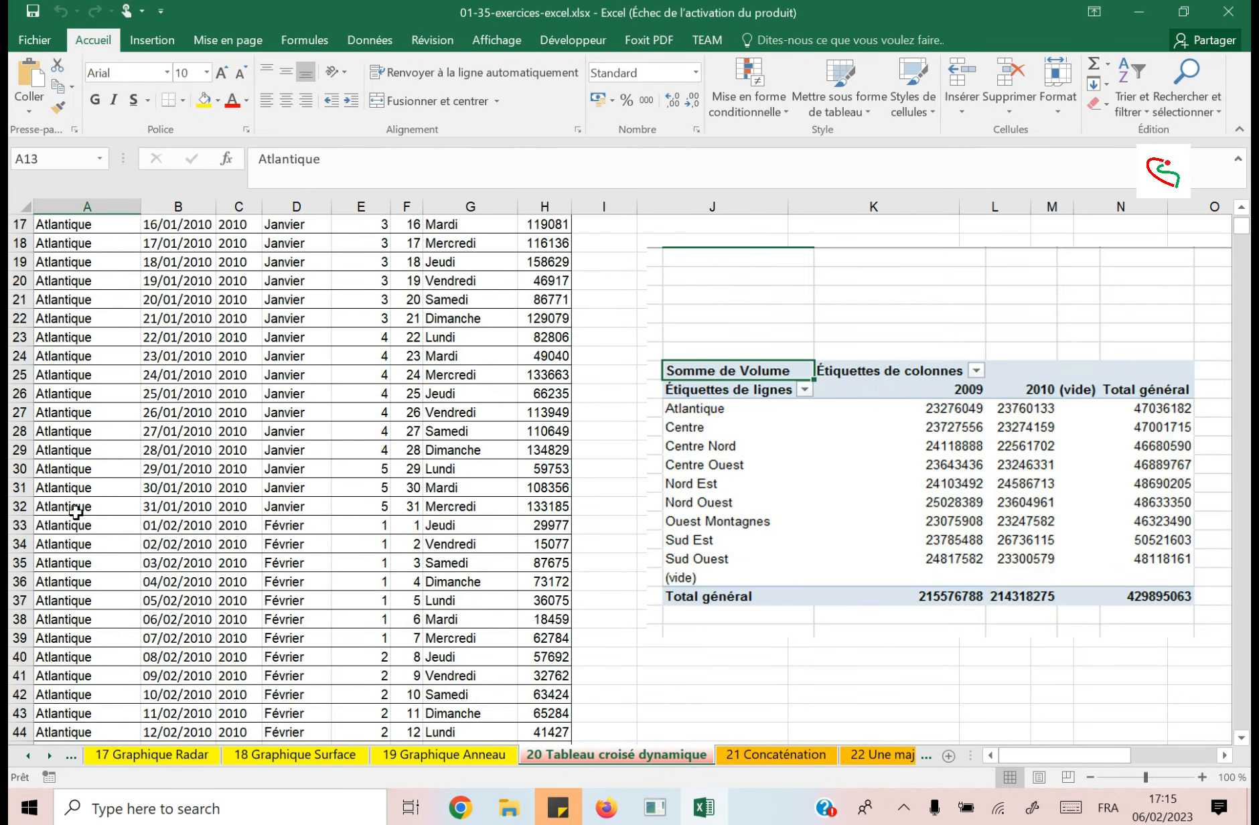
Review the first rows of the data across the Date to Volume columns.
click(160, 244)
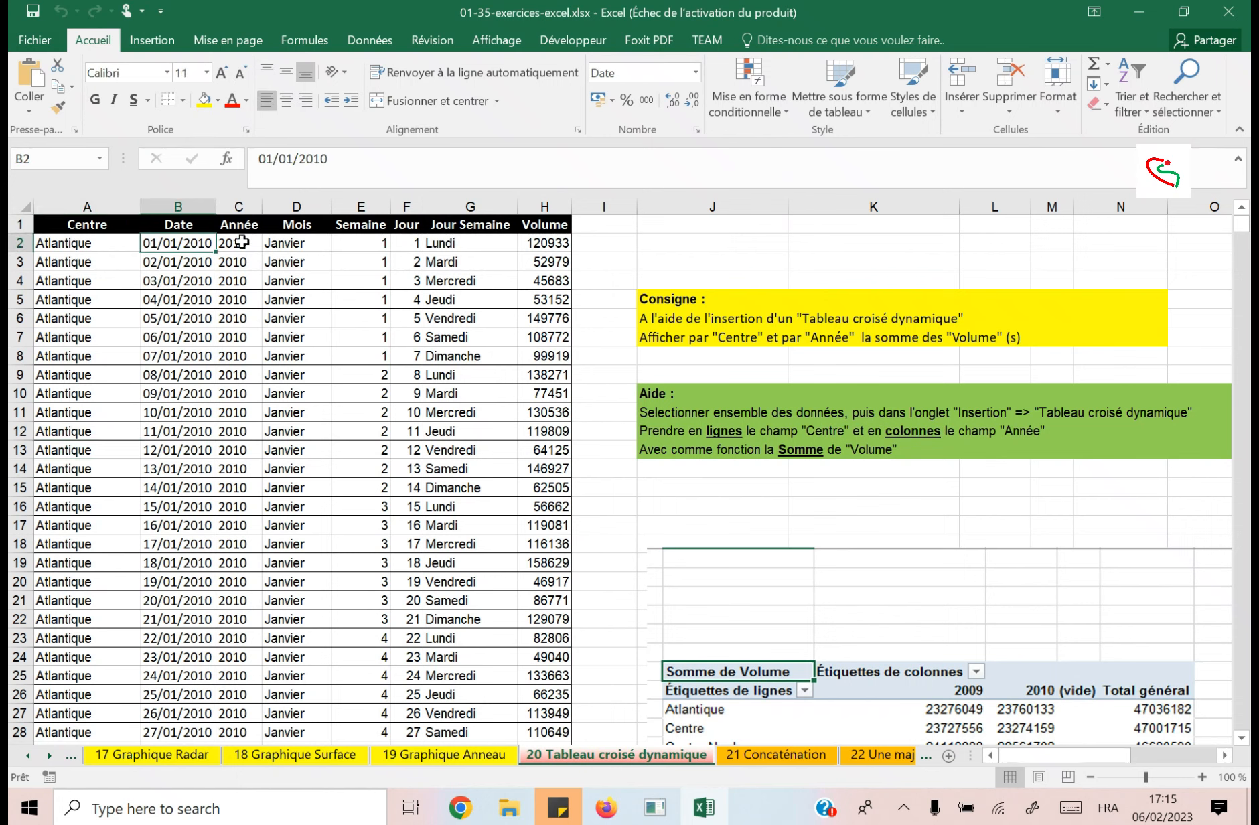
drag(241, 243, 344, 527)
click(370, 275)
click(474, 284)
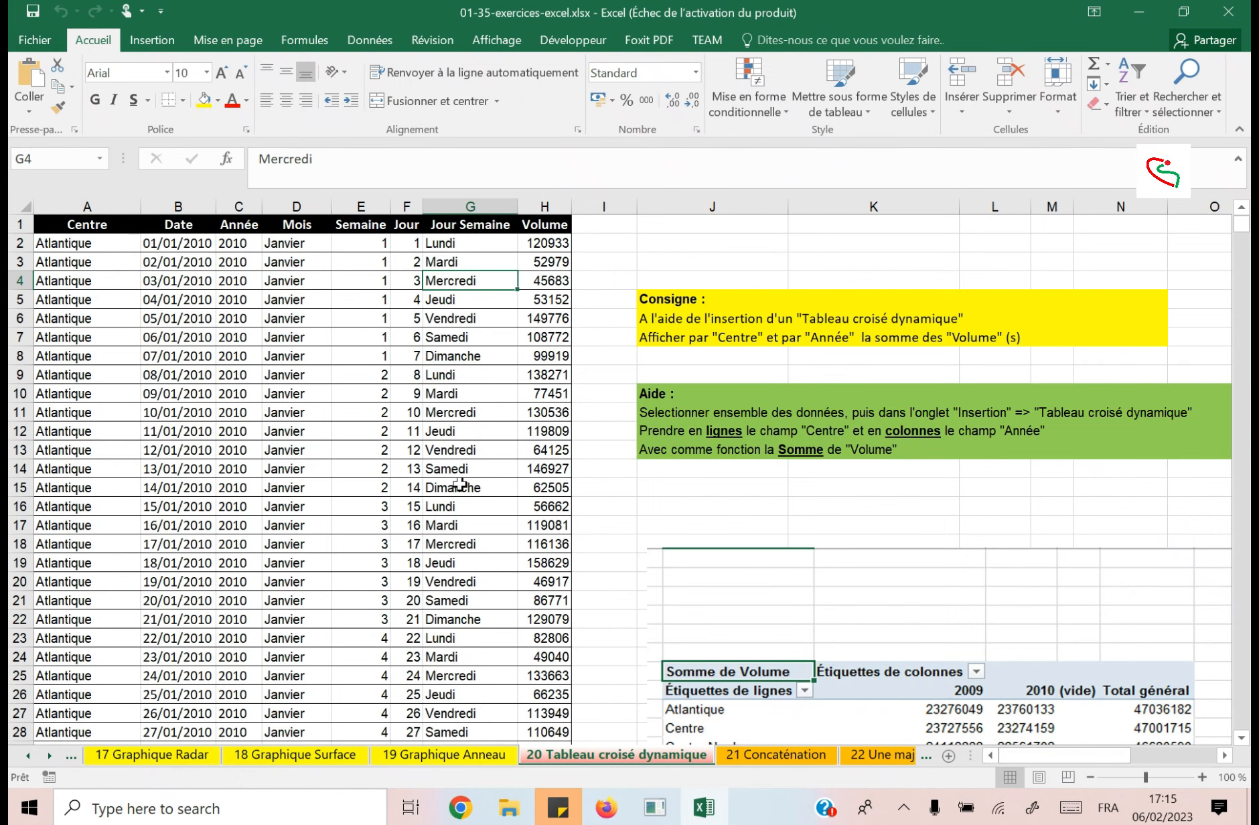
drag(540, 262, 540, 281)
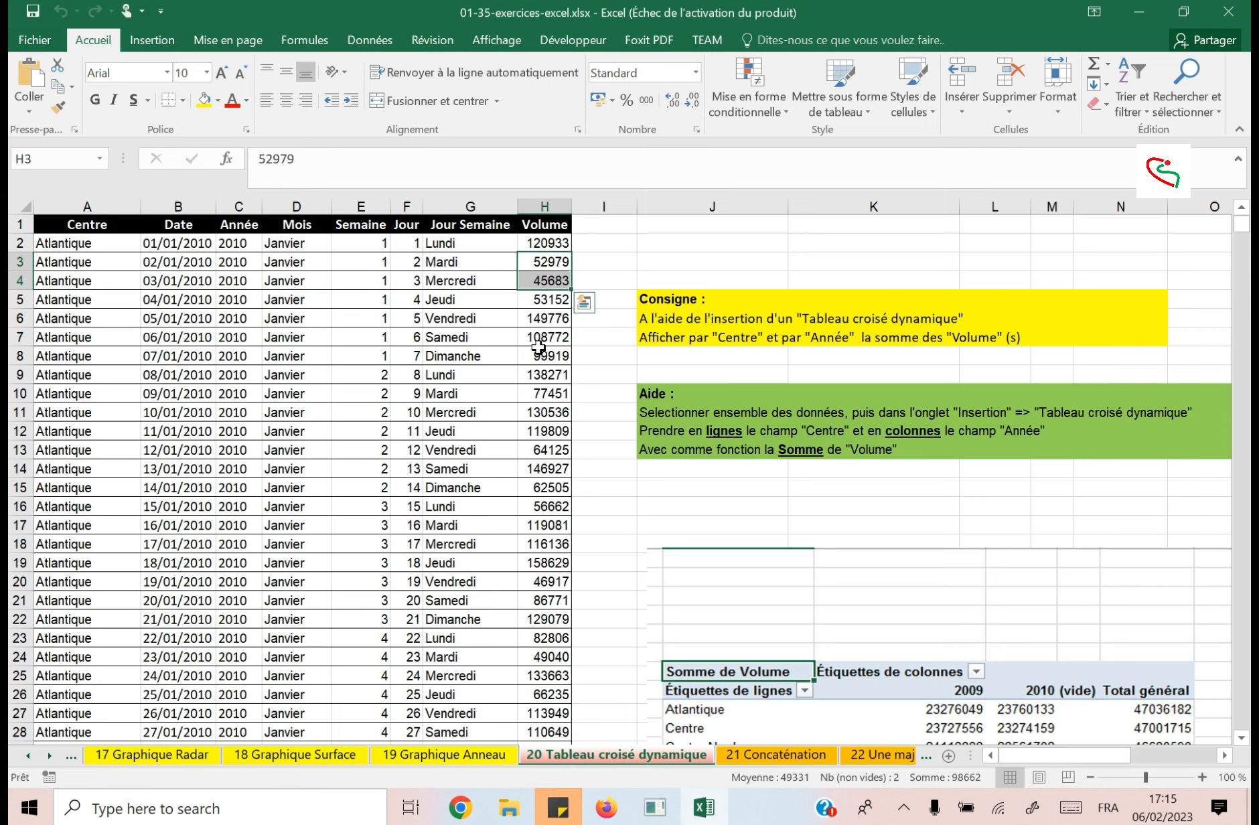
click(524, 380)
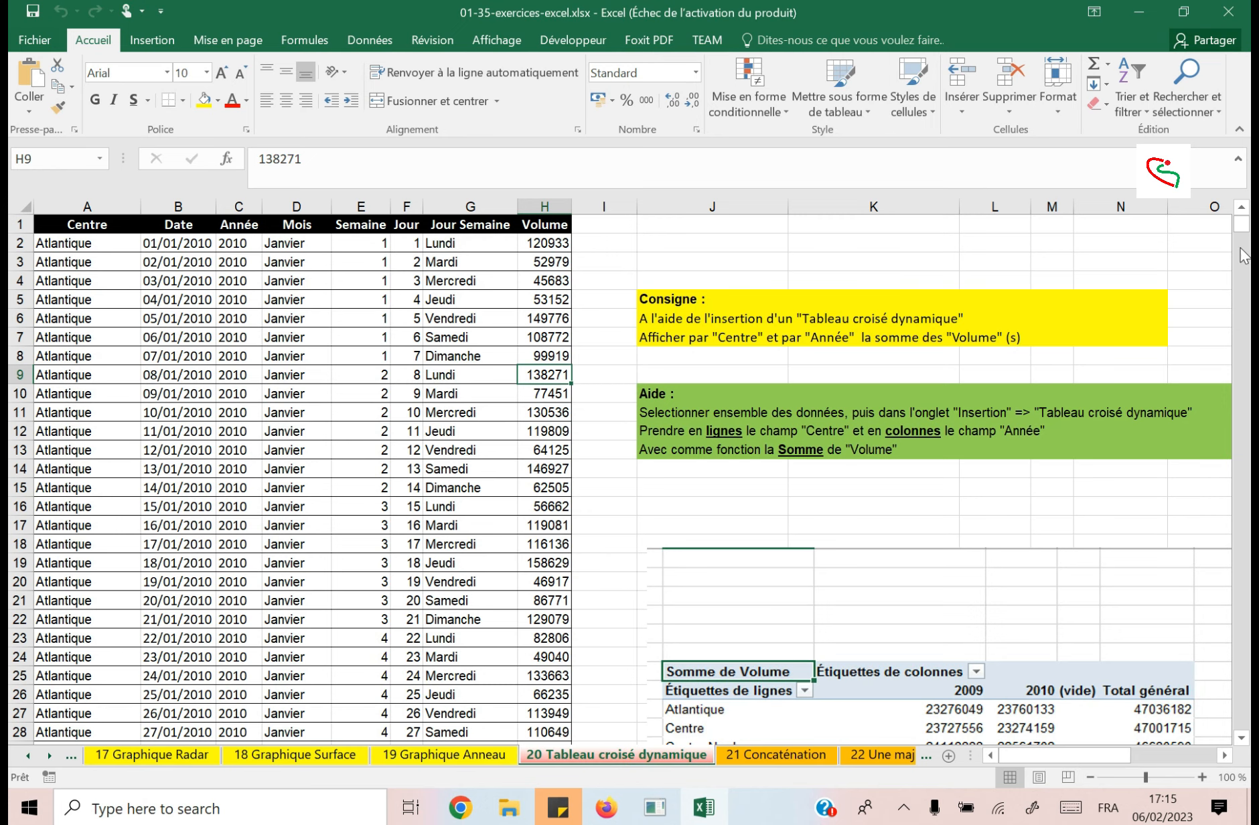
Examine the last records at the end of the data and return to the Date header.
drag(1241, 226, 1241, 721)
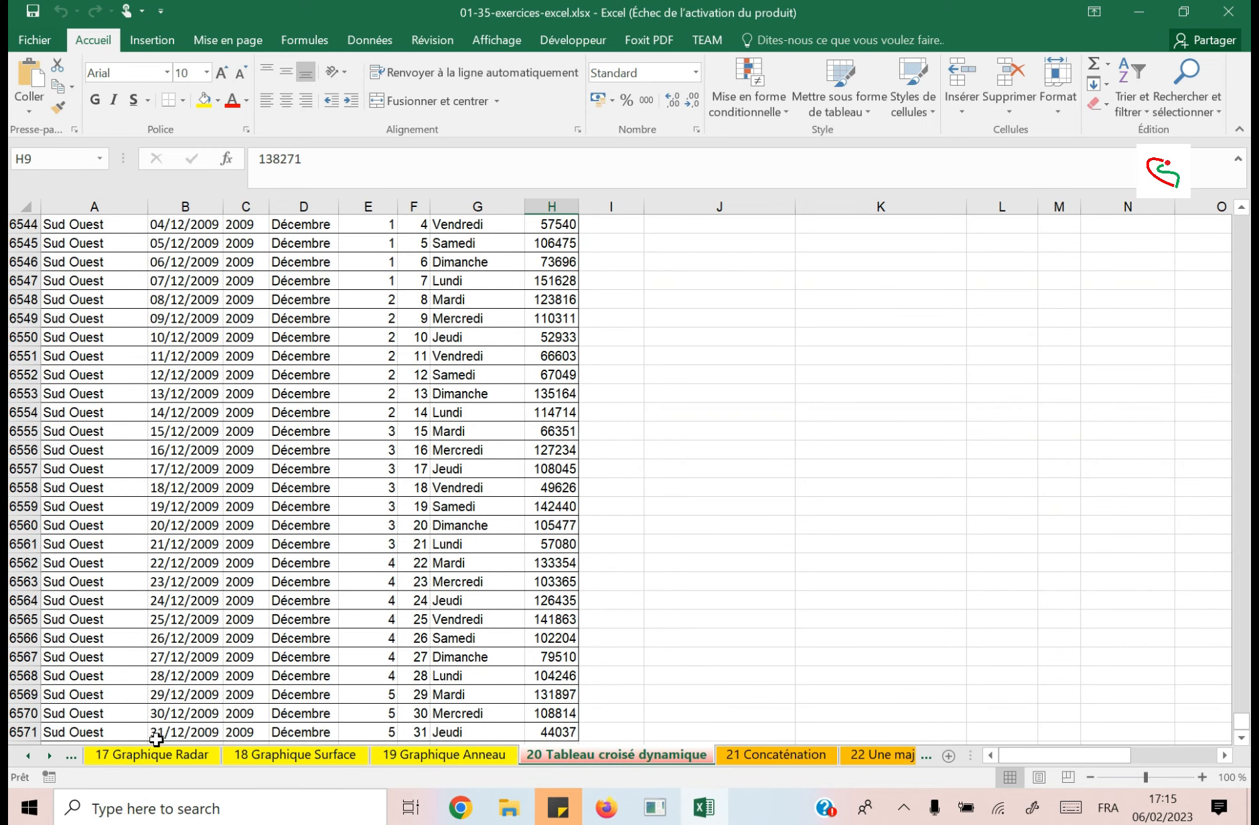
click(173, 376)
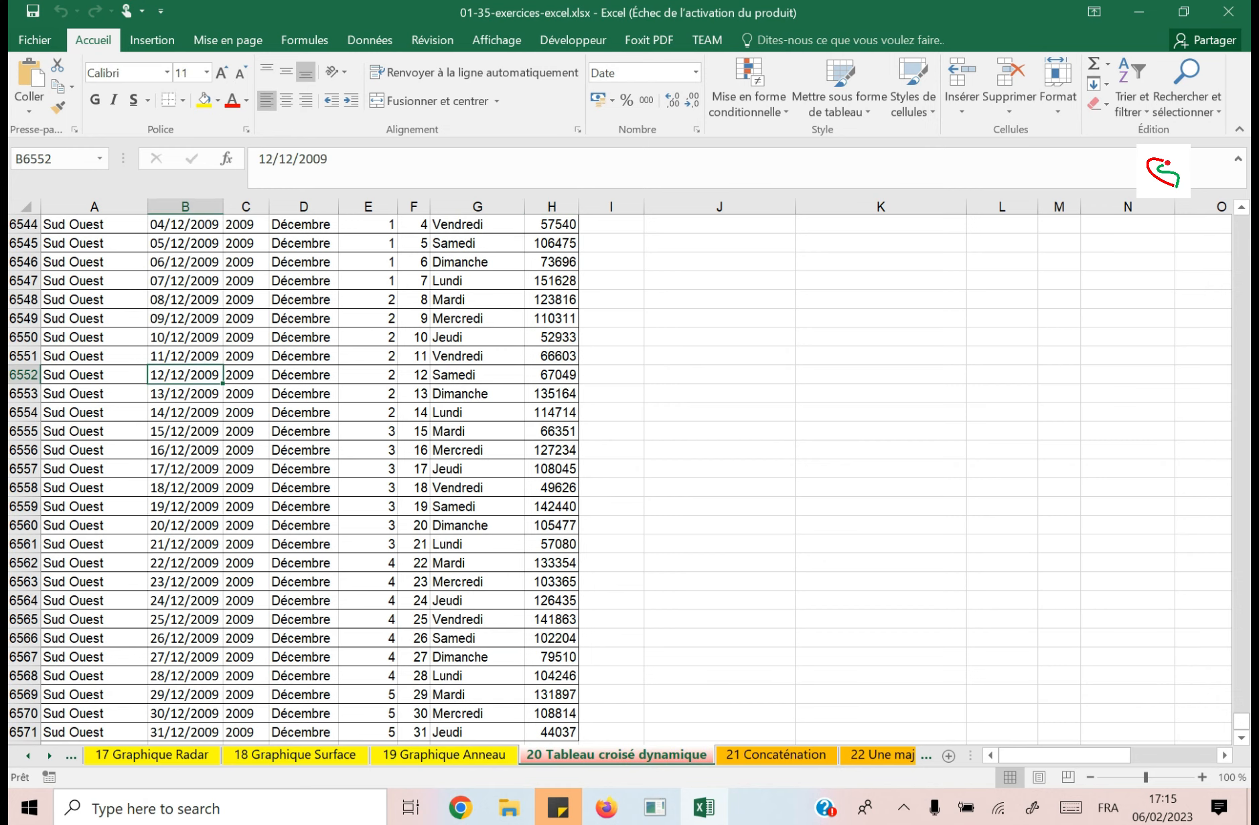
drag(1242, 730, 1243, 221)
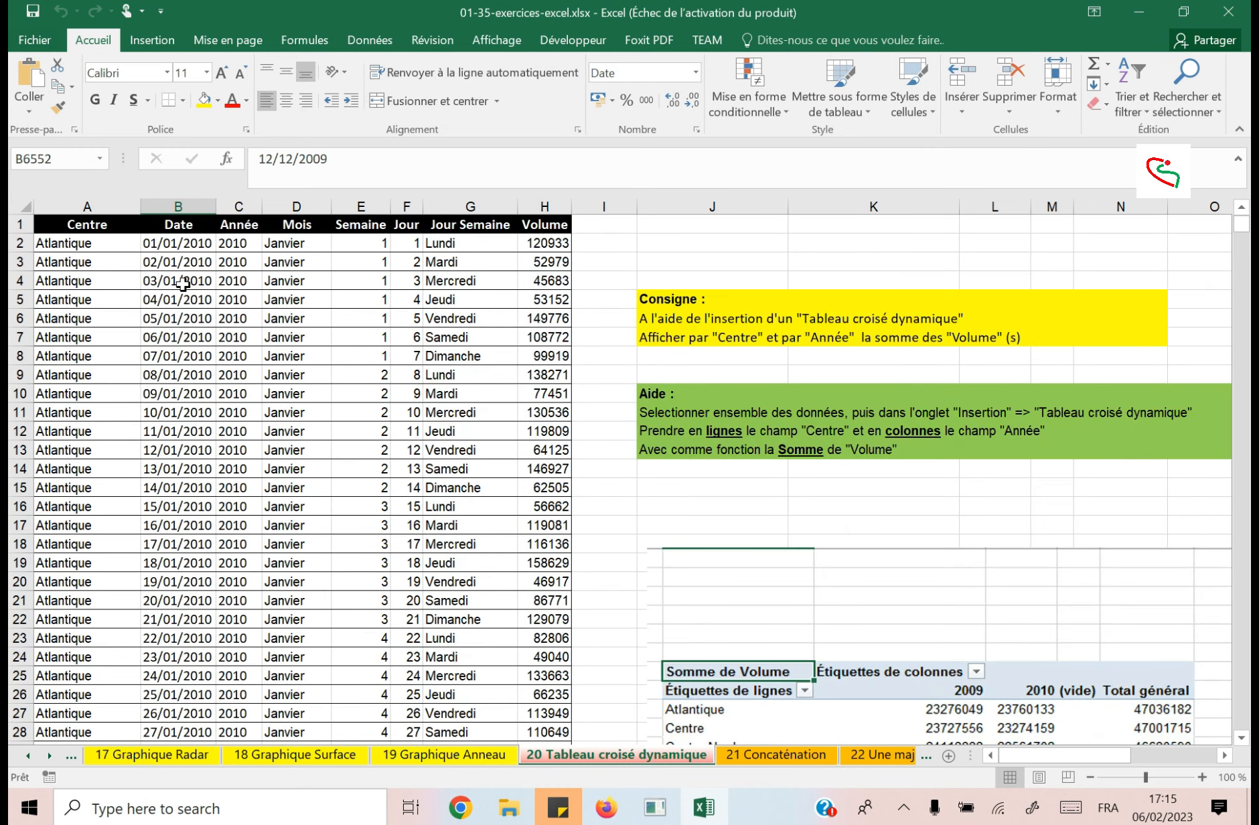
click(185, 223)
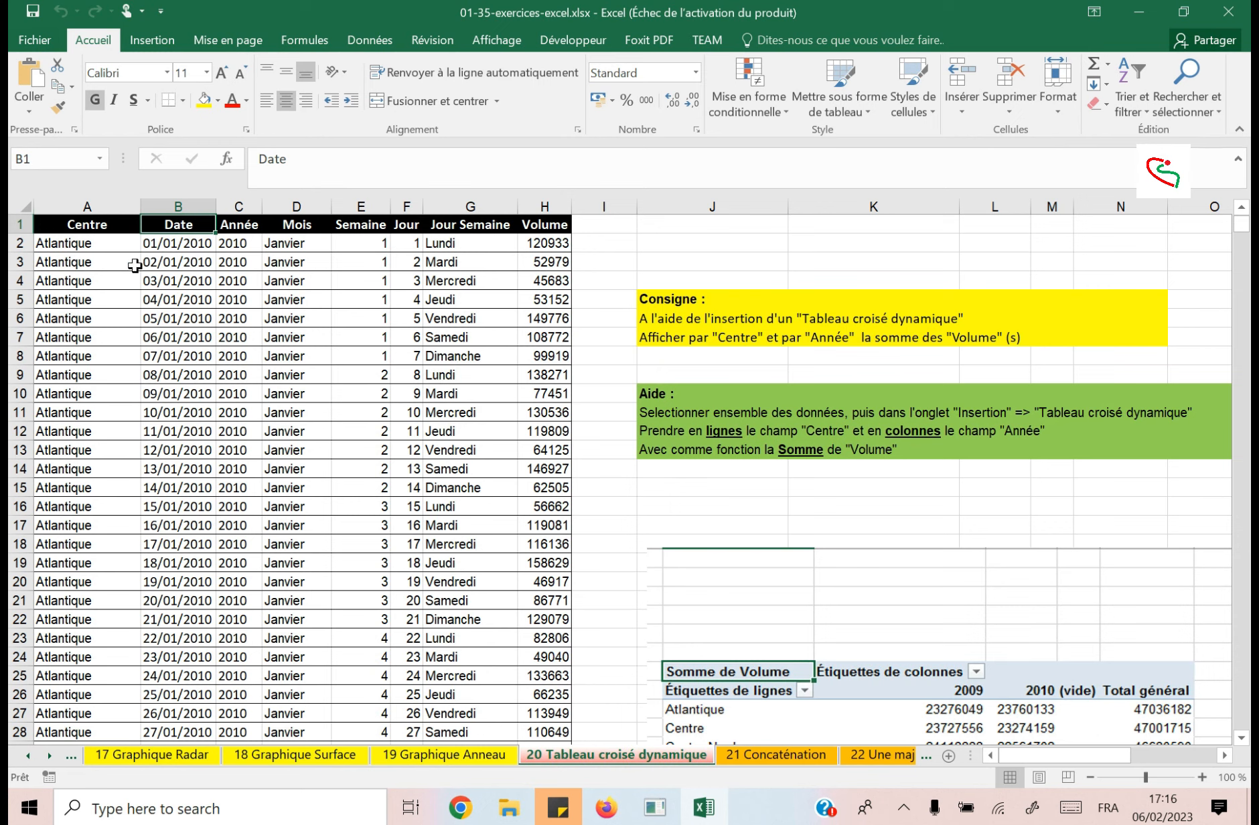
Add filters to the header row from Centre to Volume, A1:H1.
drag(81, 223, 522, 221)
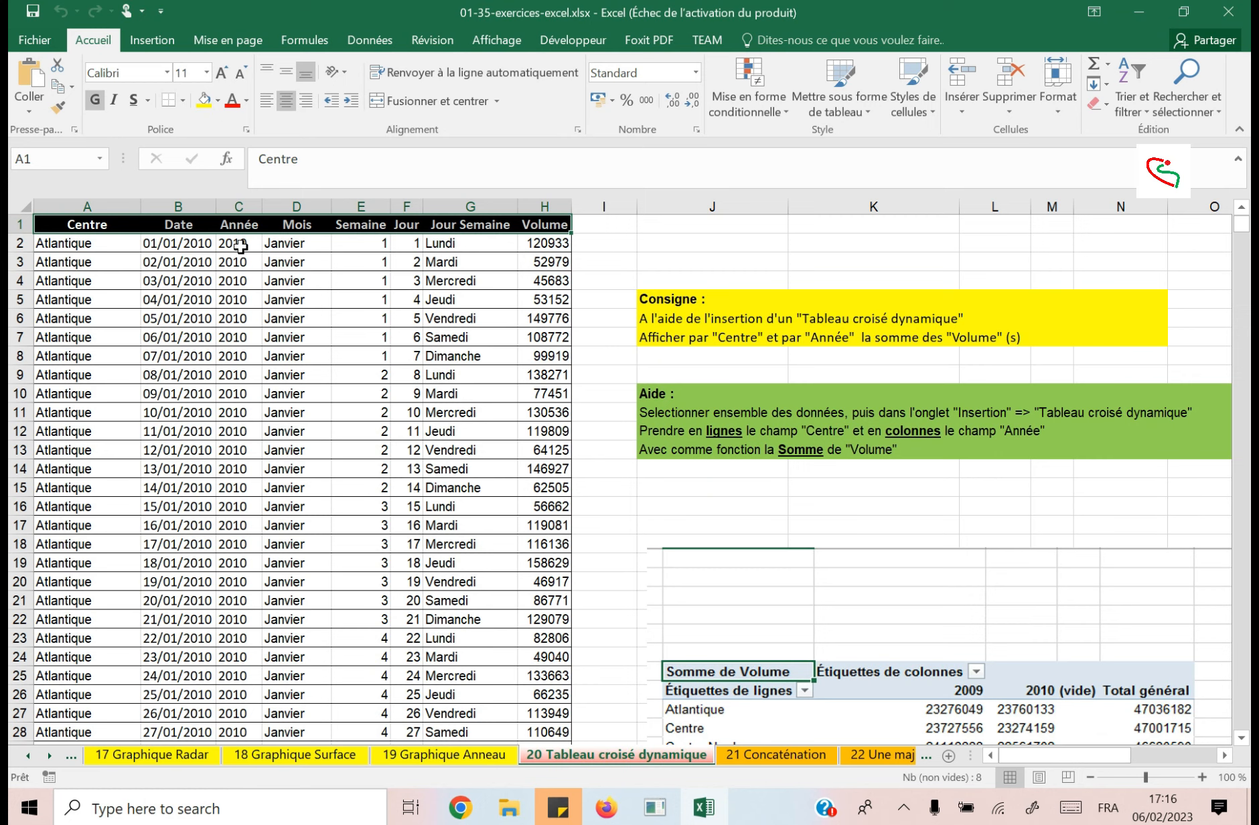
click(1130, 110)
click(1150, 204)
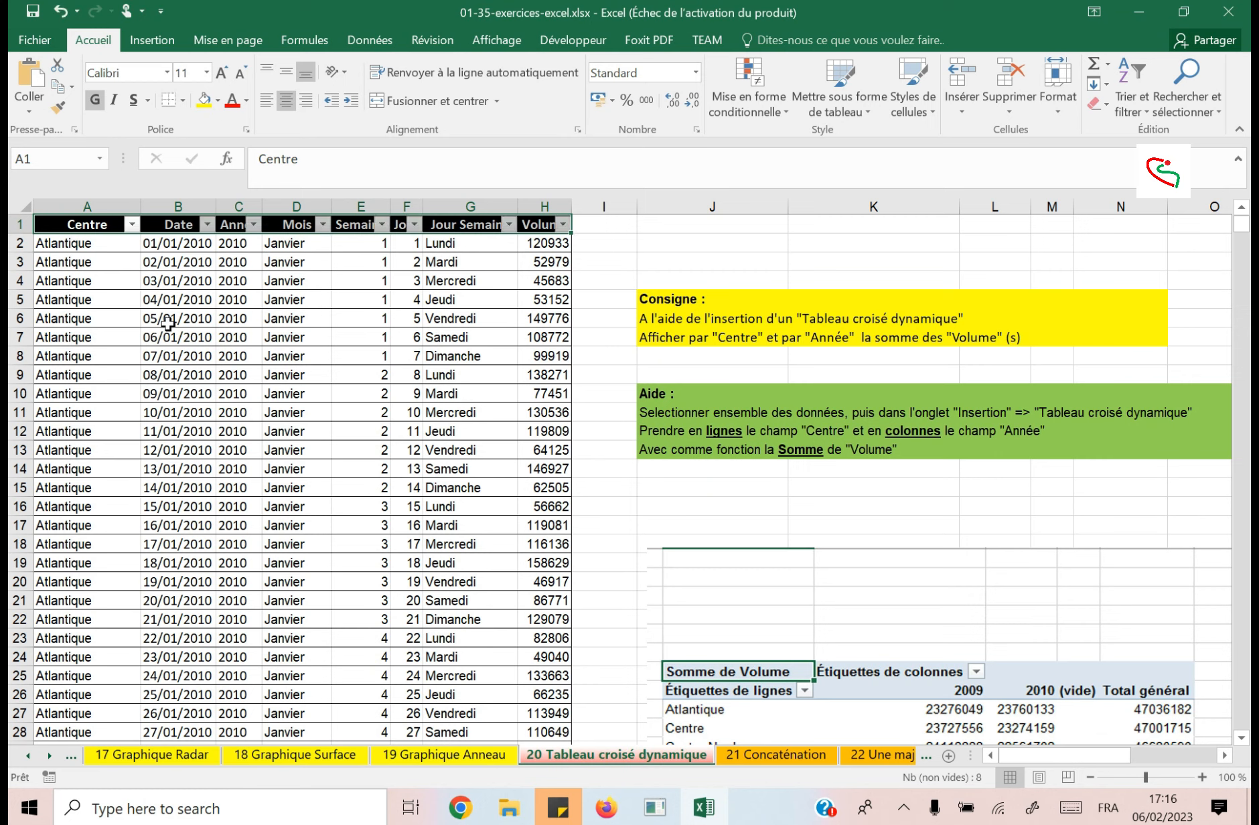
Examine which months the Date filter offers under 2010 and 2009, keeping all dates selected.
click(208, 225)
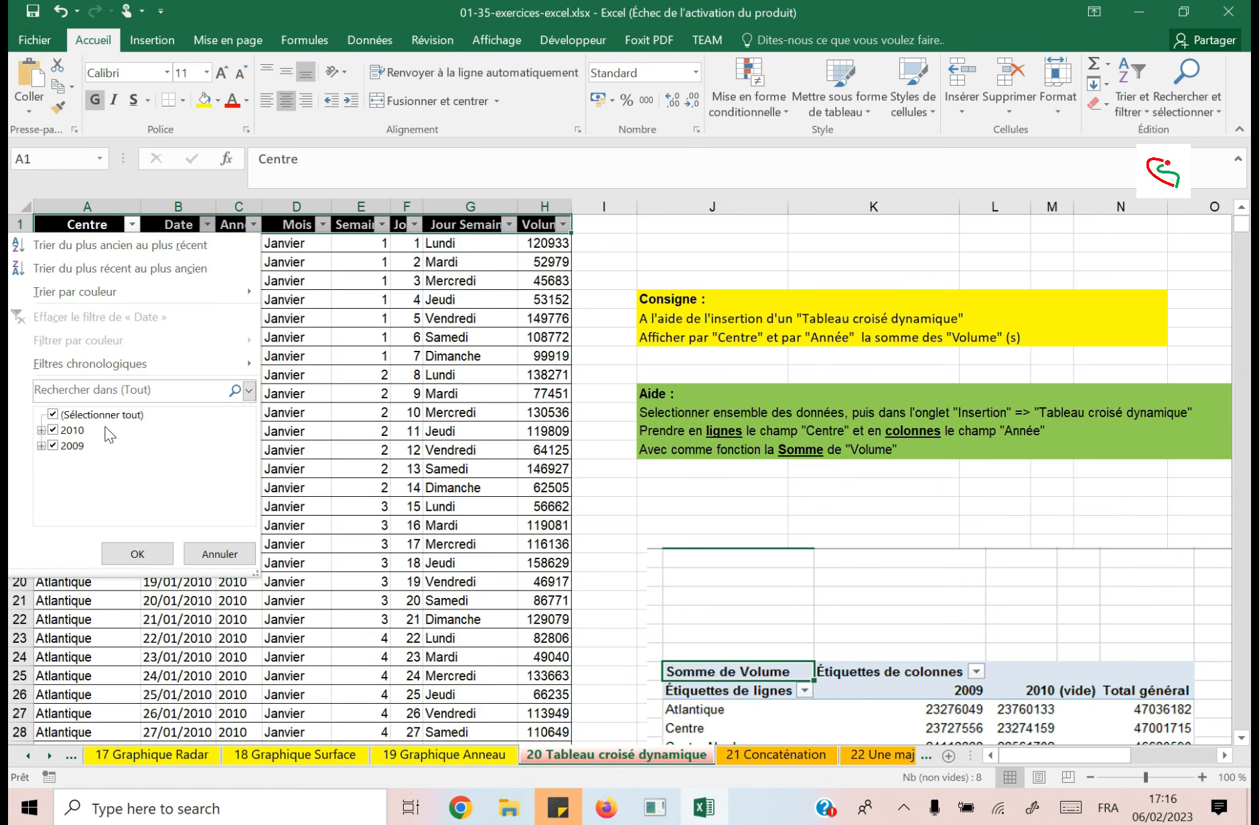
click(43, 431)
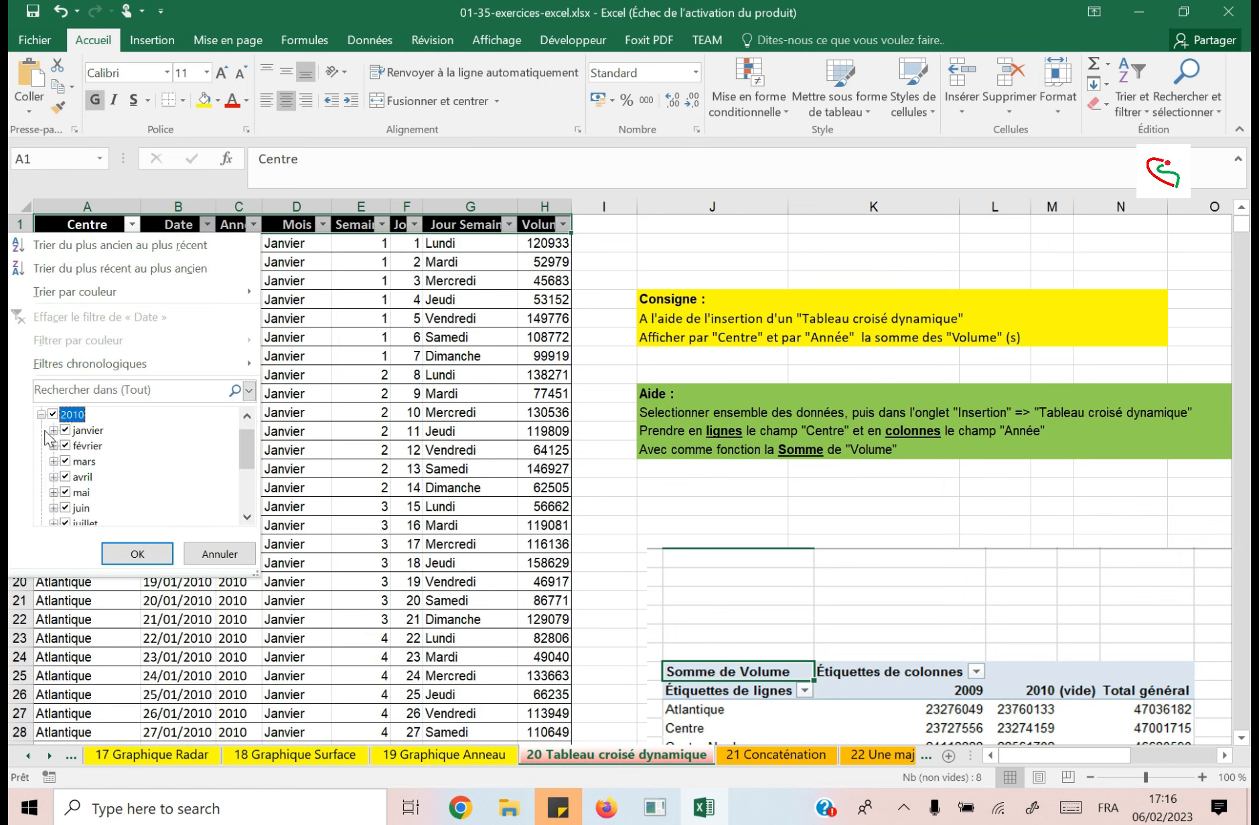
scroll(74, 455, down, 3)
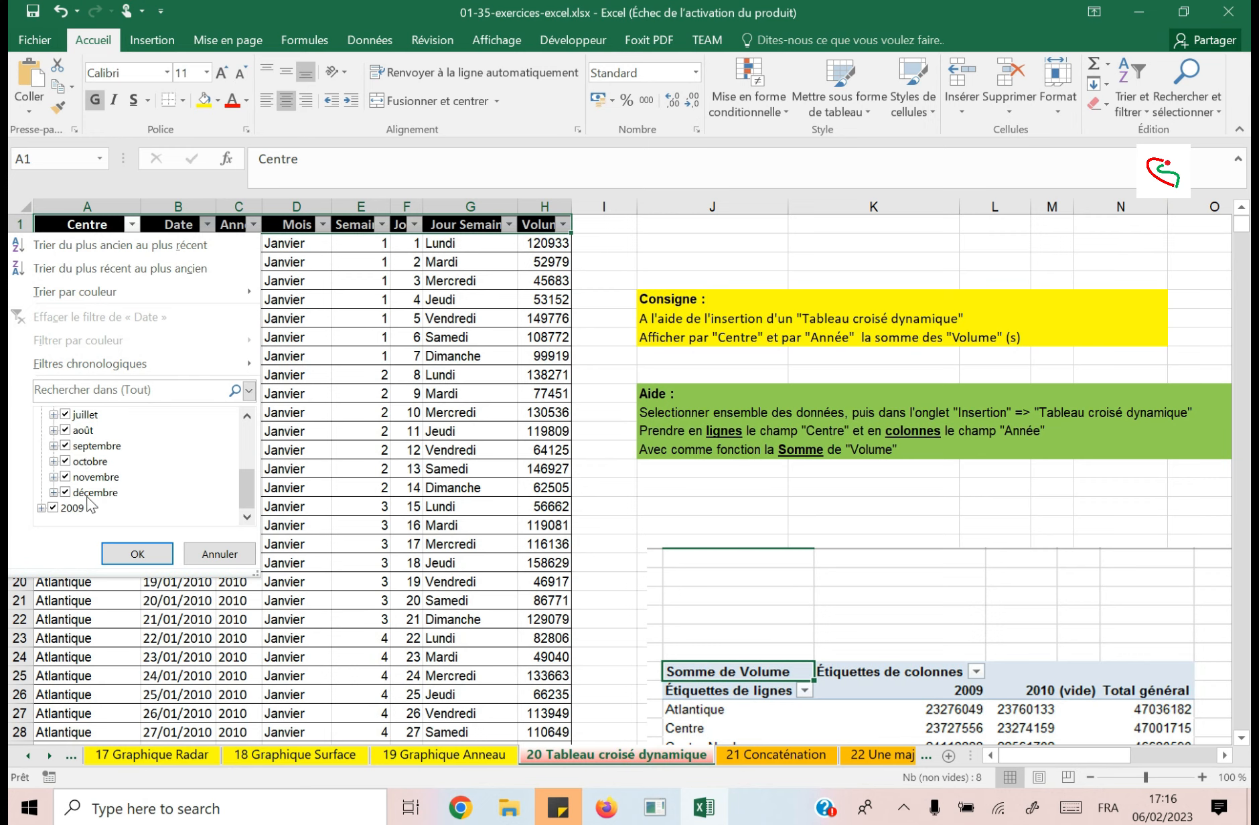
scroll(74, 475, up, 3)
click(41, 431)
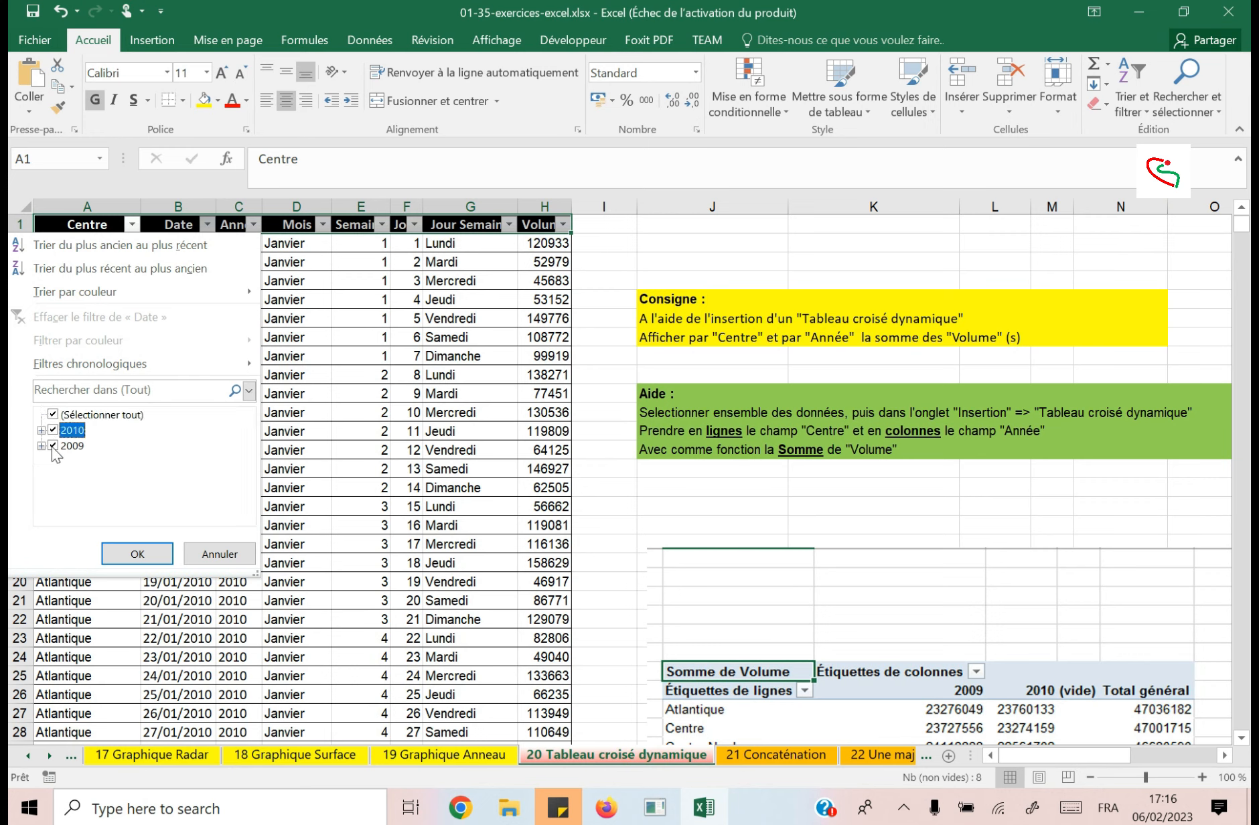
click(42, 447)
scroll(82, 469, down, 2)
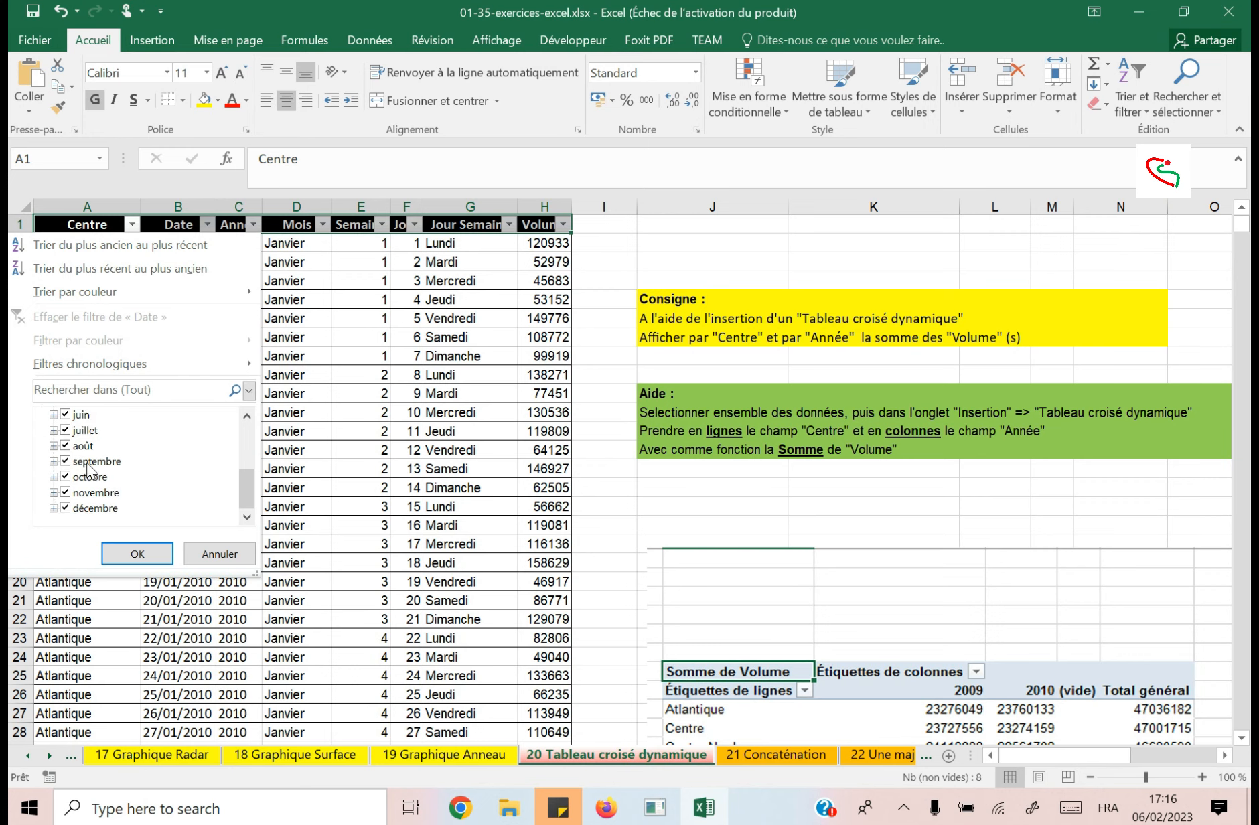
scroll(83, 470, up, 3)
click(41, 446)
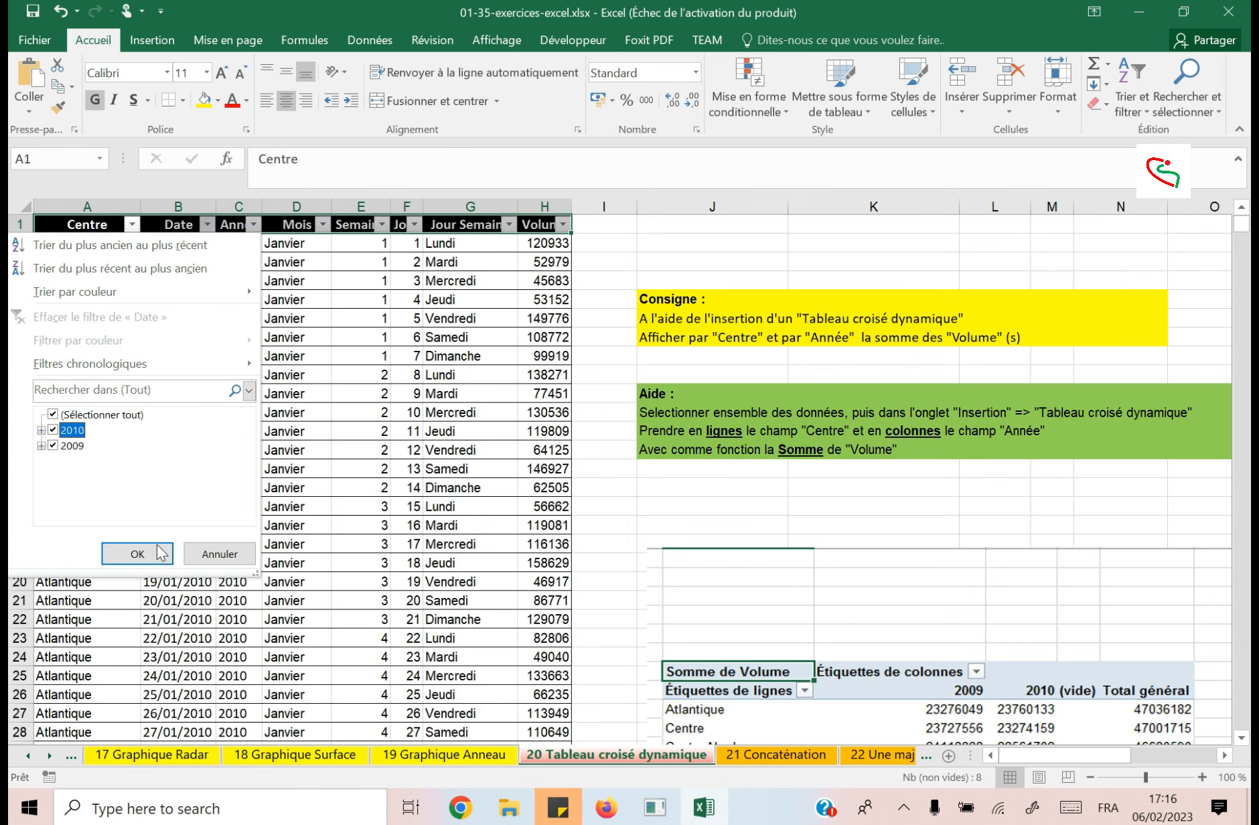
click(144, 553)
Undo the filters added to the header row.
click(533, 281)
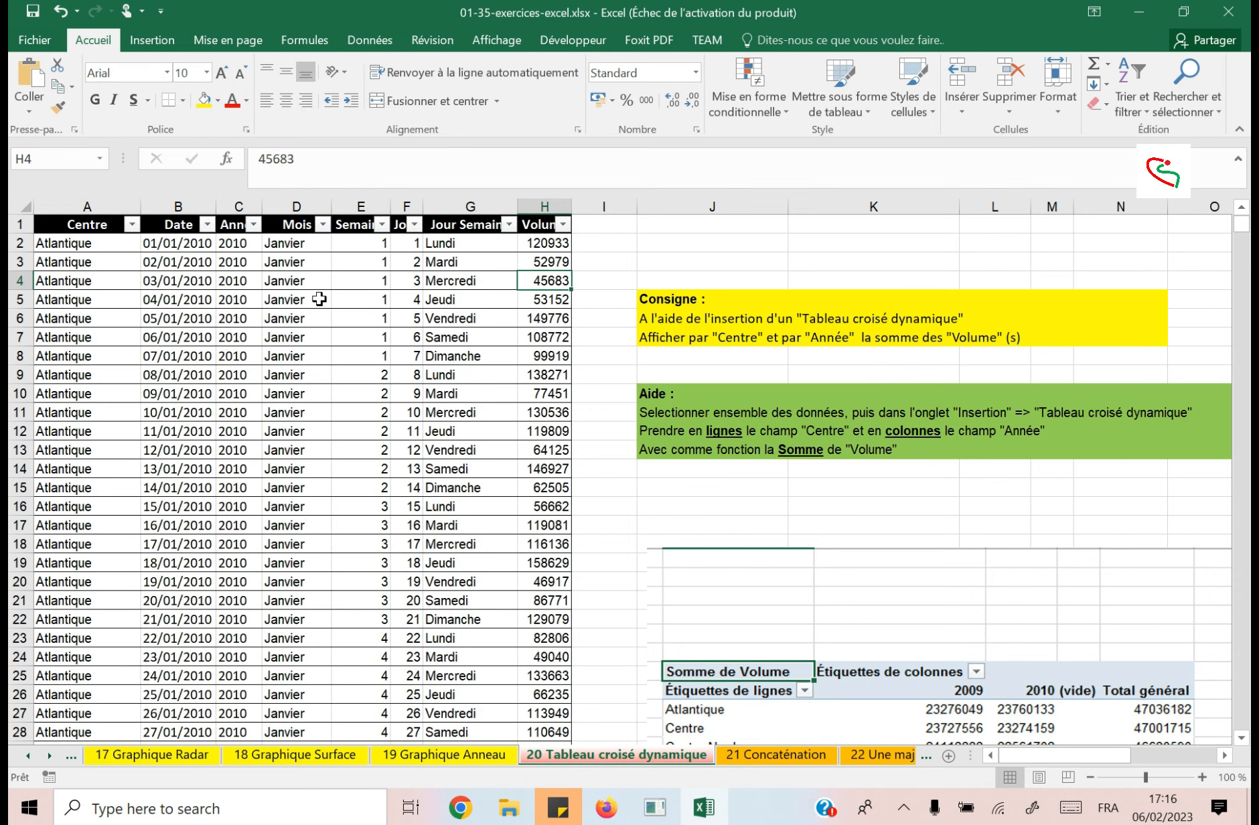
key(ctrl+z)
key(ctrl+z)
key(ctrl+z)
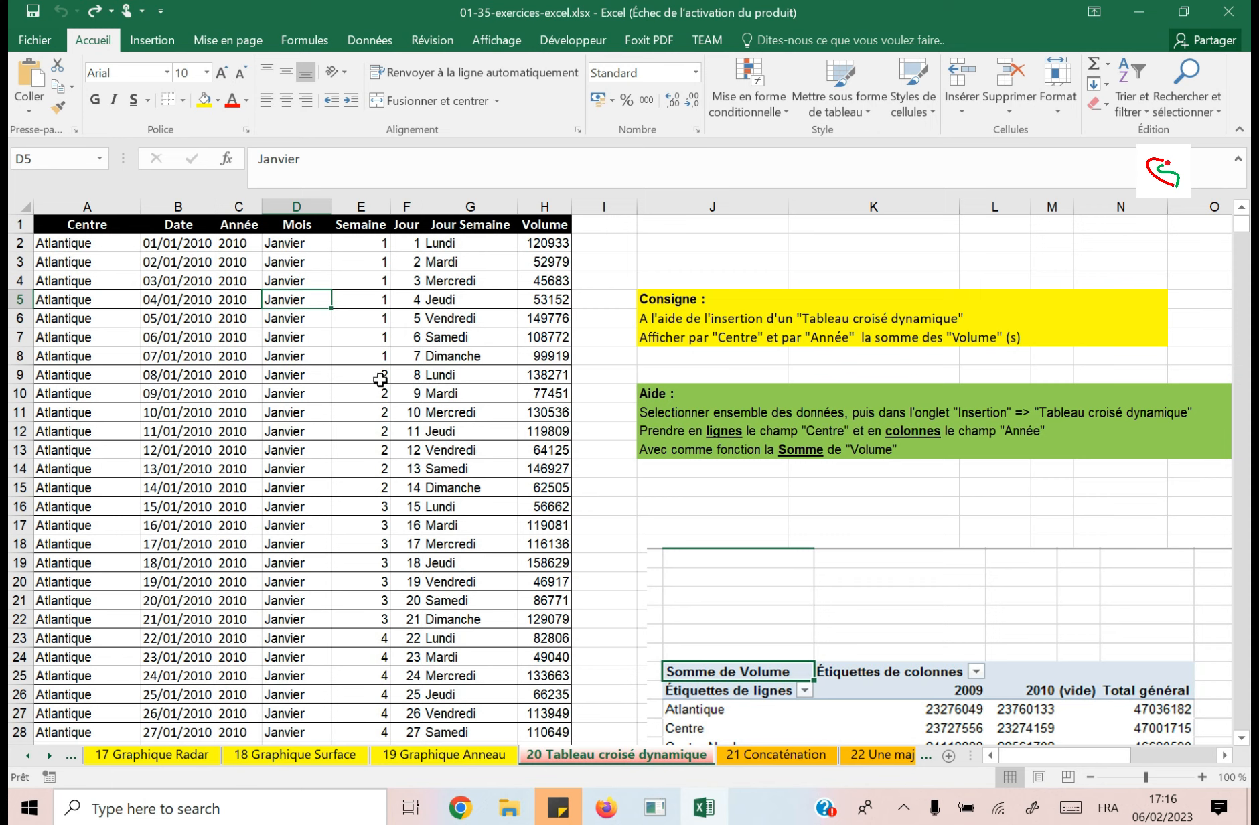
click(380, 287)
click(248, 453)
click(121, 395)
click(462, 336)
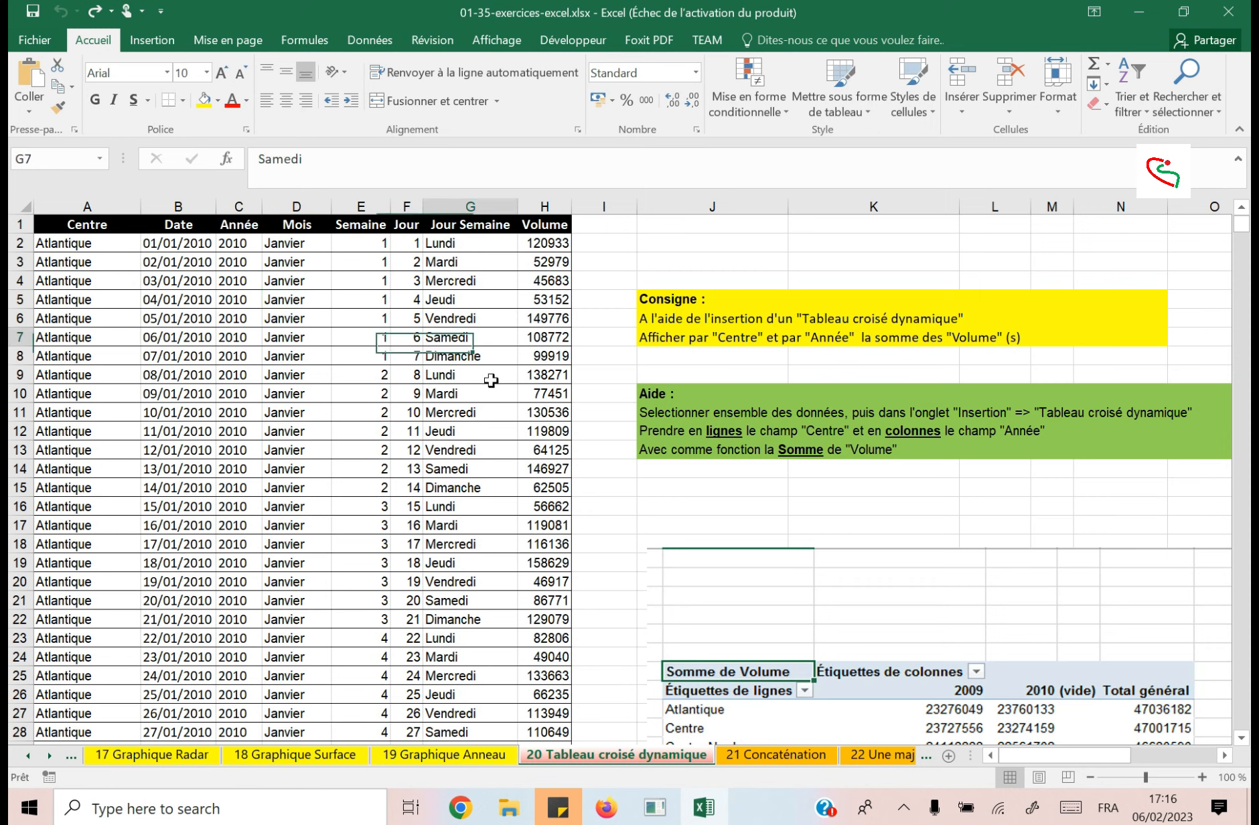
Convert the data range $A$1:$H$6571 into a table with headers.
click(195, 373)
click(152, 41)
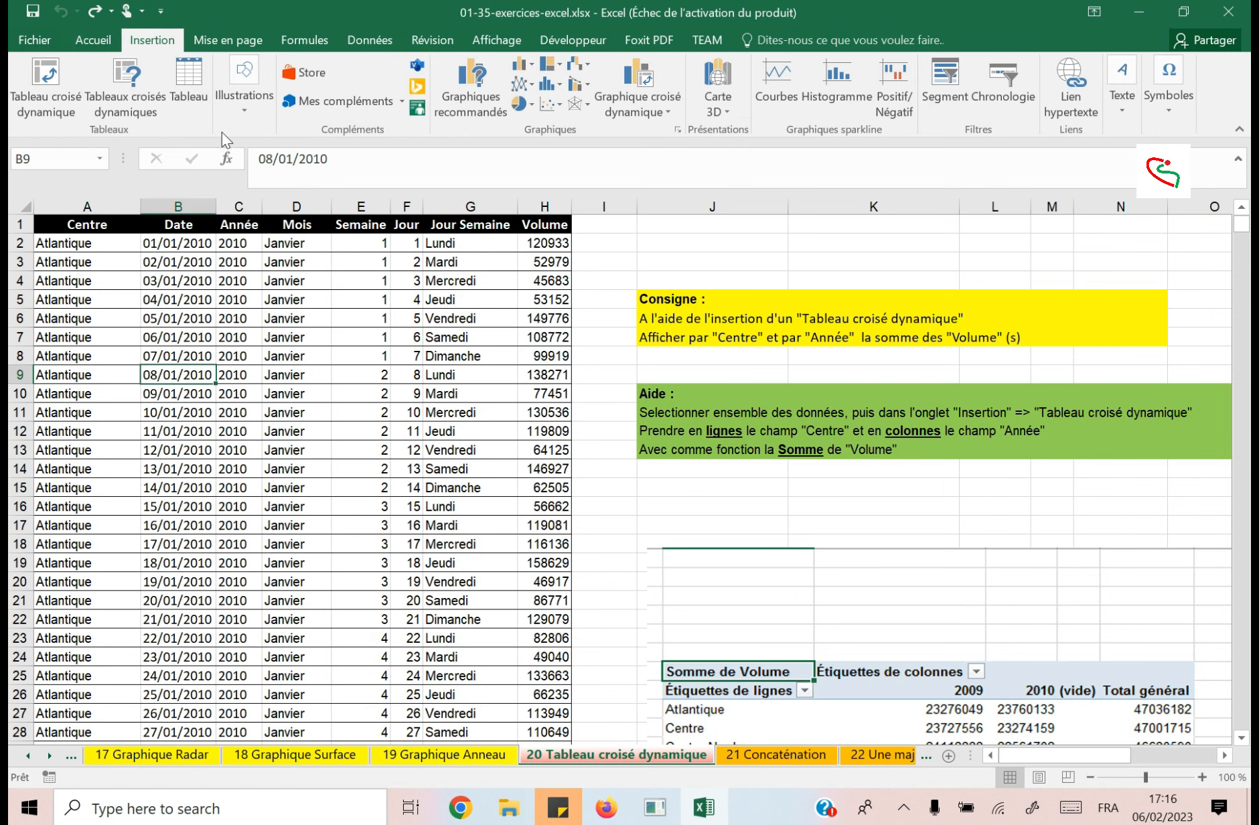
click(188, 73)
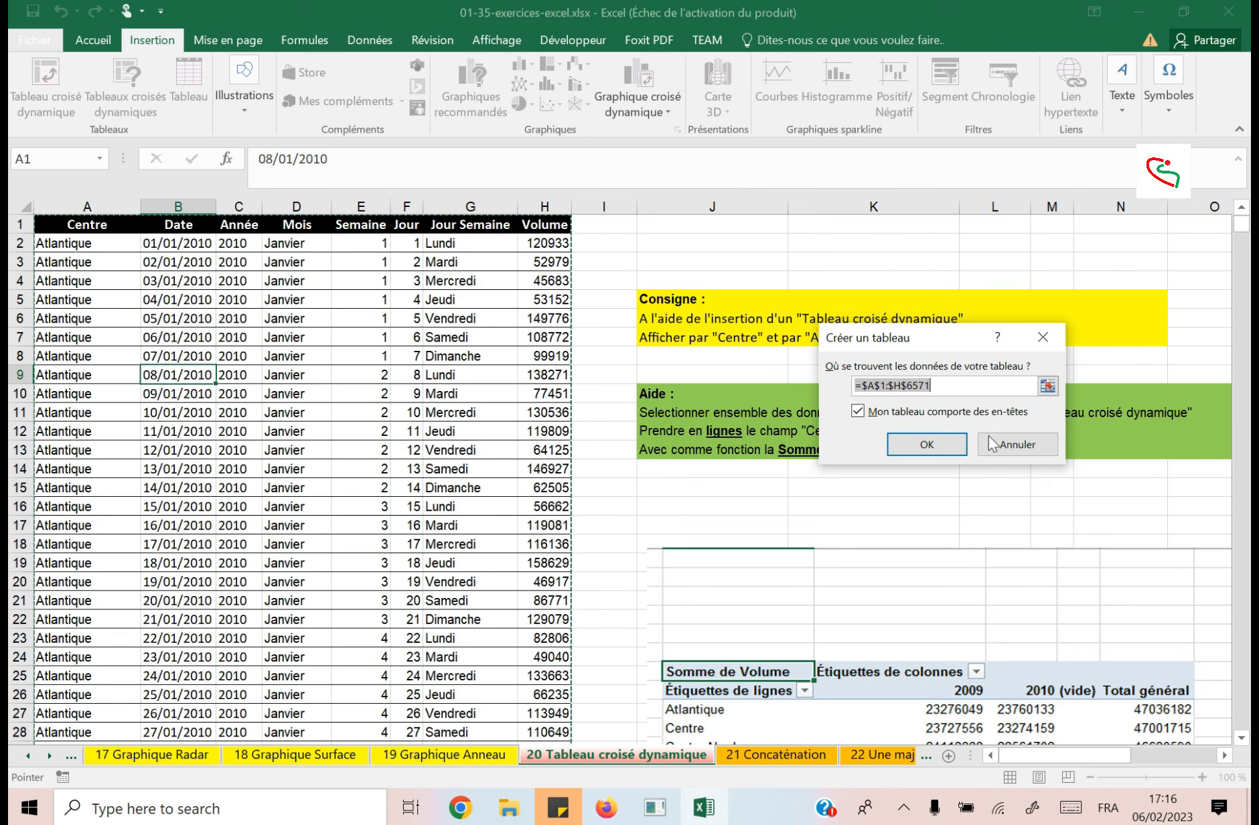
click(934, 444)
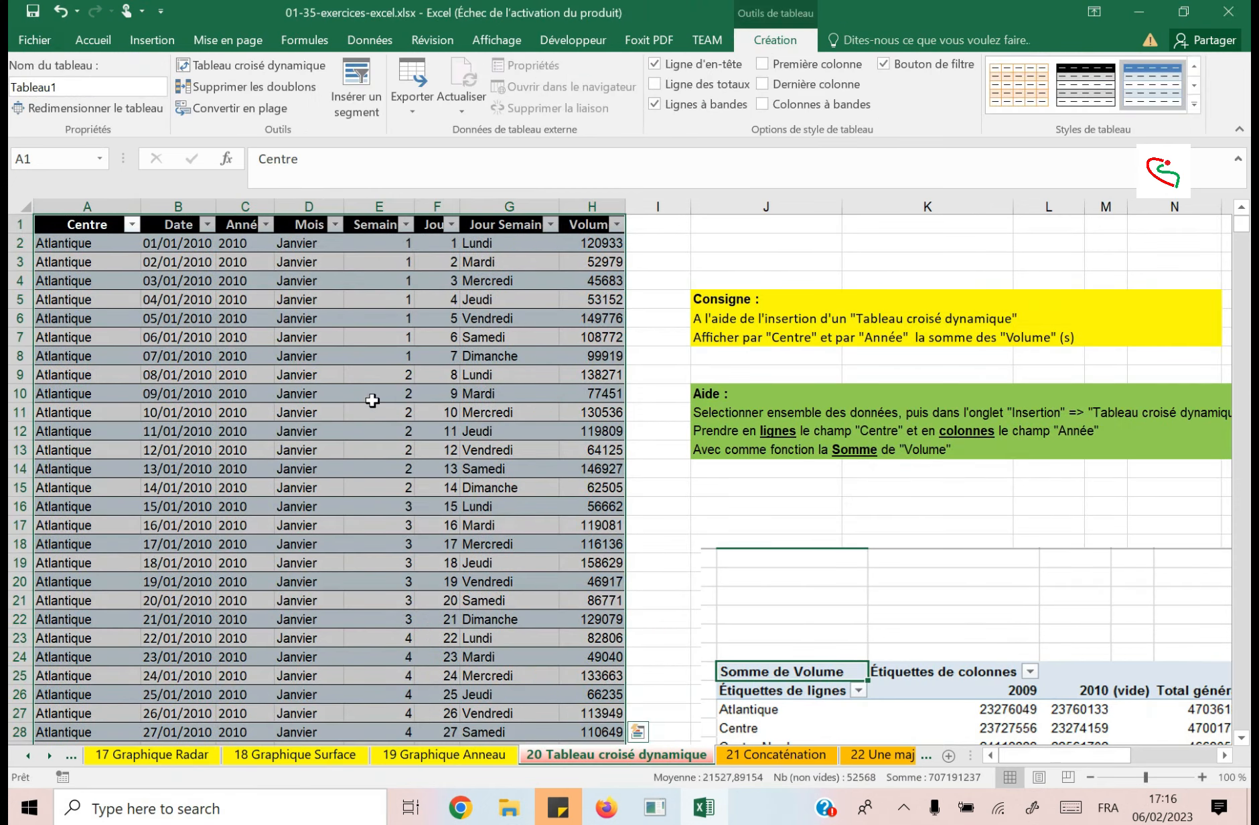
Insert the suggested pivot table "Somme de Volume par Centre" from the table data.
click(375, 320)
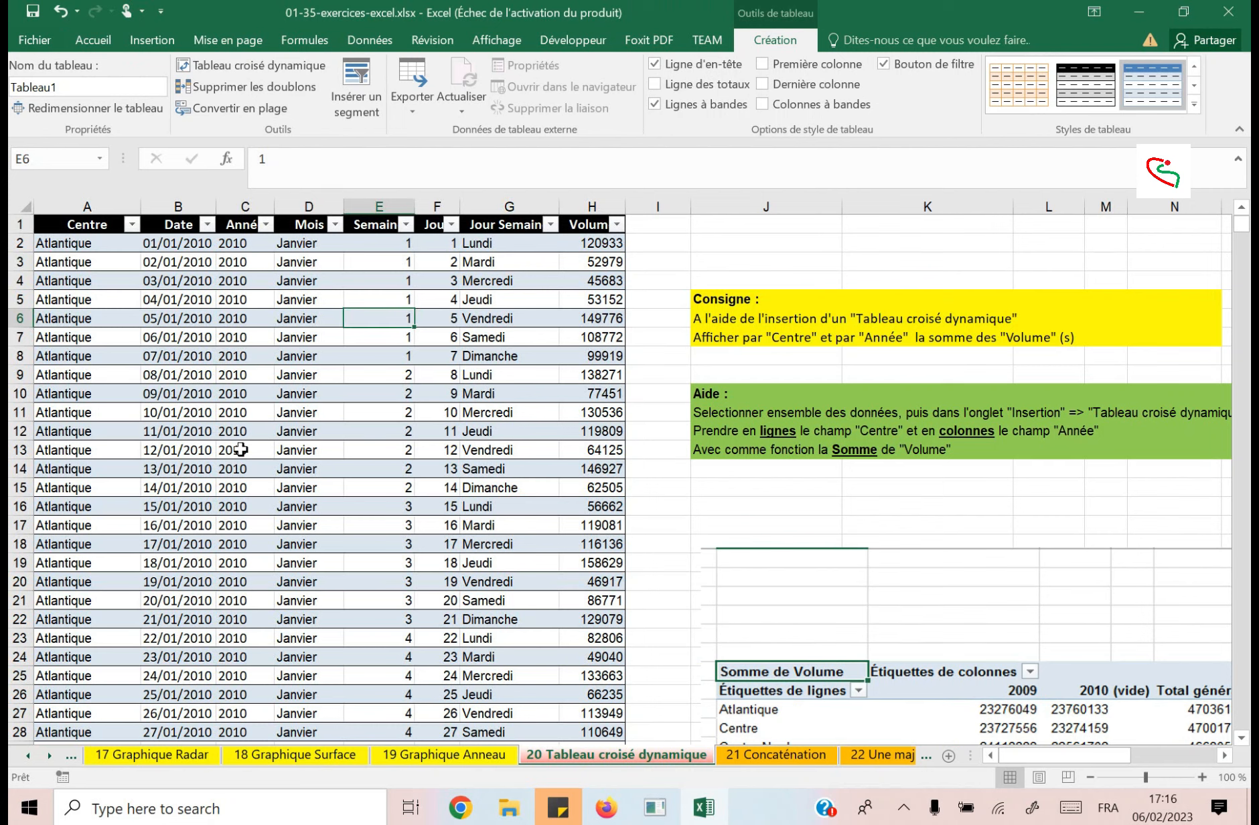
click(151, 41)
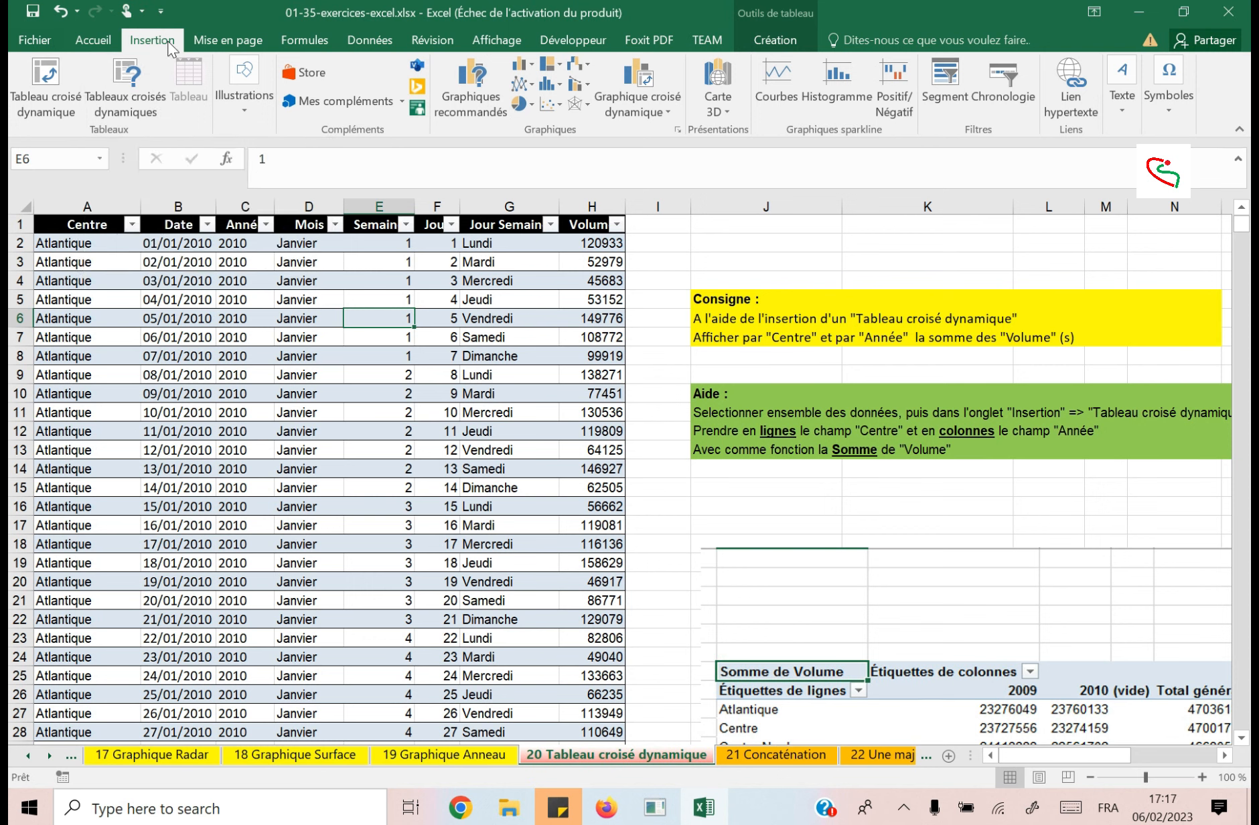
click(130, 101)
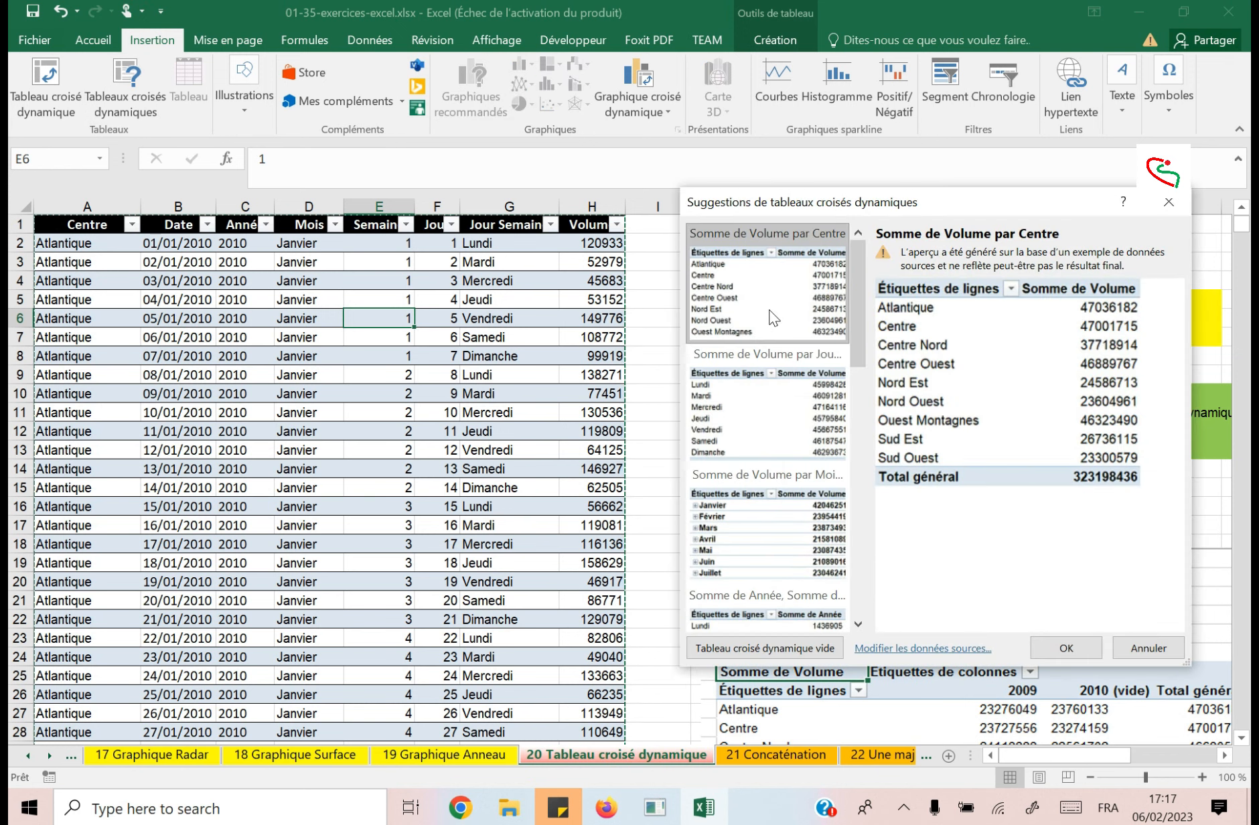
click(1066, 648)
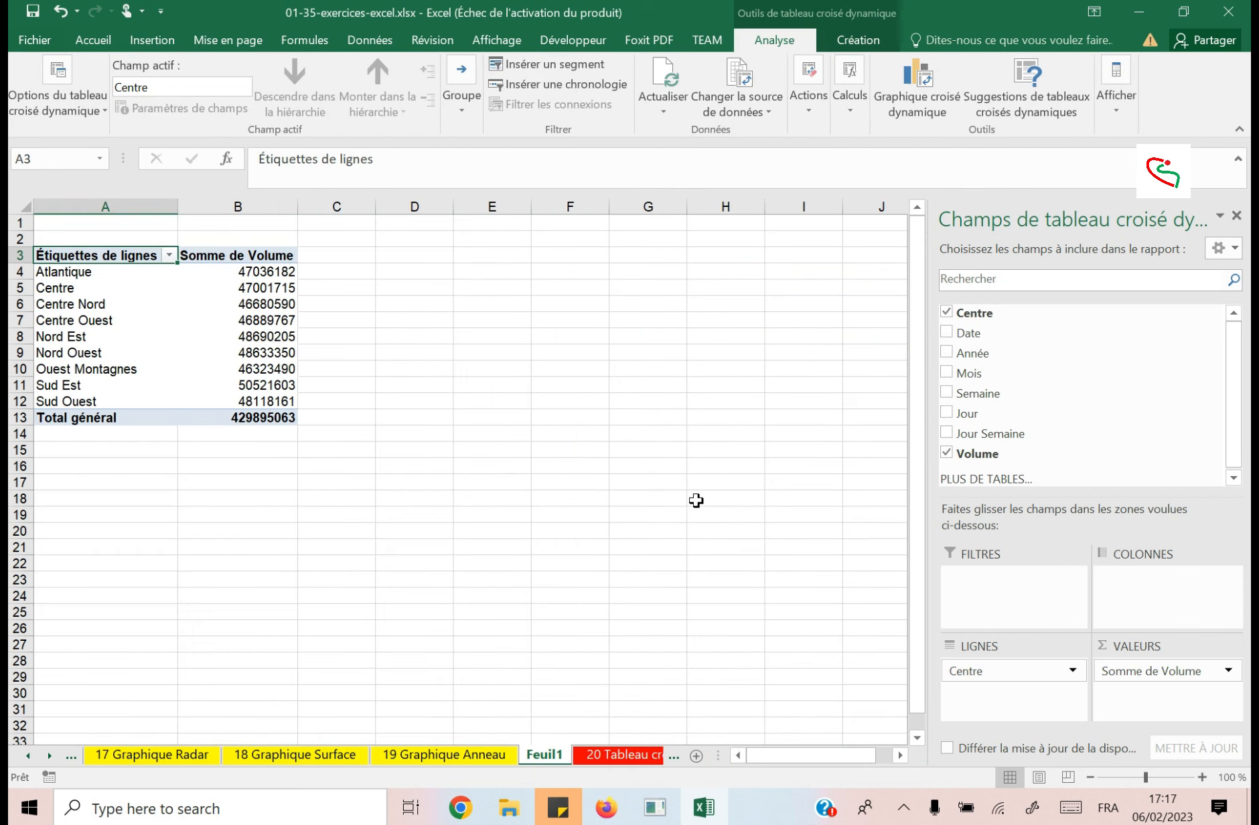
Examine the centres in the pivot table's row labels and the sum of Volume beside each one.
click(85, 272)
drag(191, 296, 271, 401)
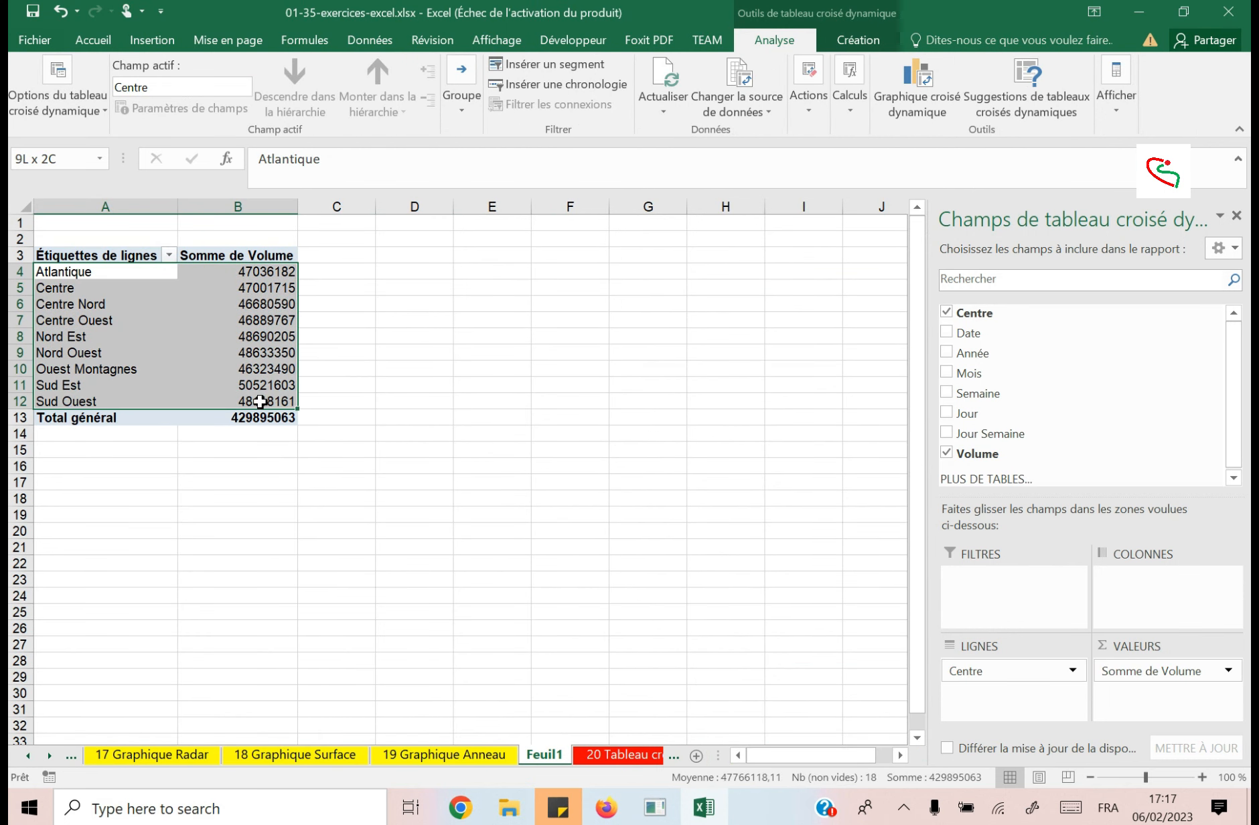
click(254, 271)
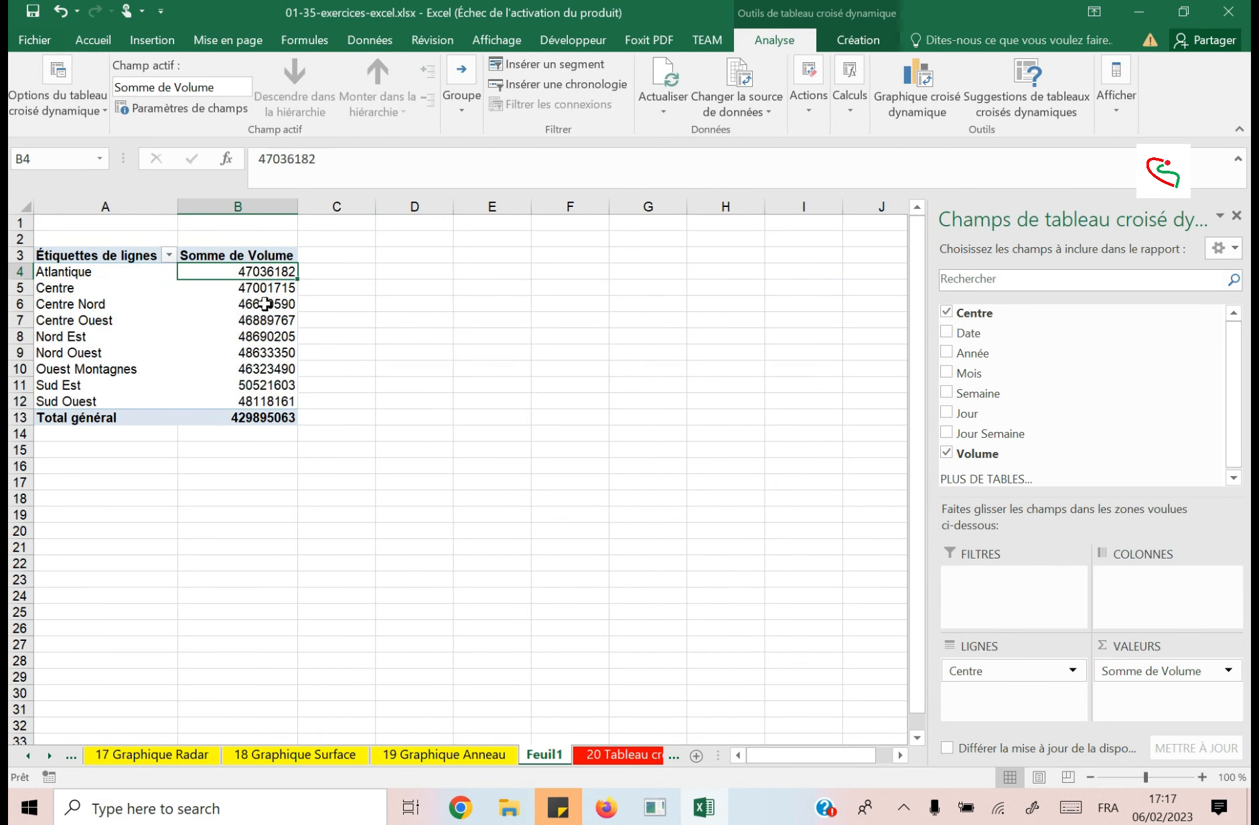
drag(258, 270, 261, 407)
click(79, 272)
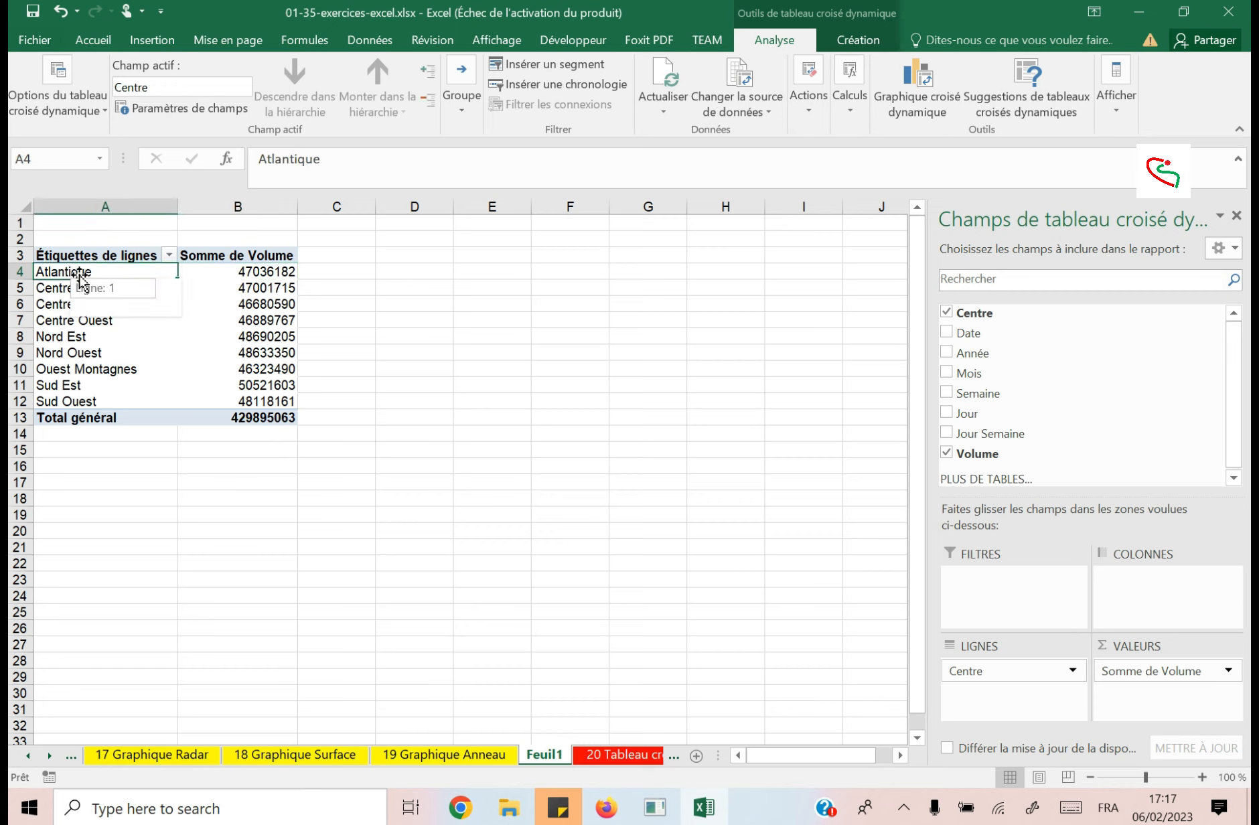
click(257, 270)
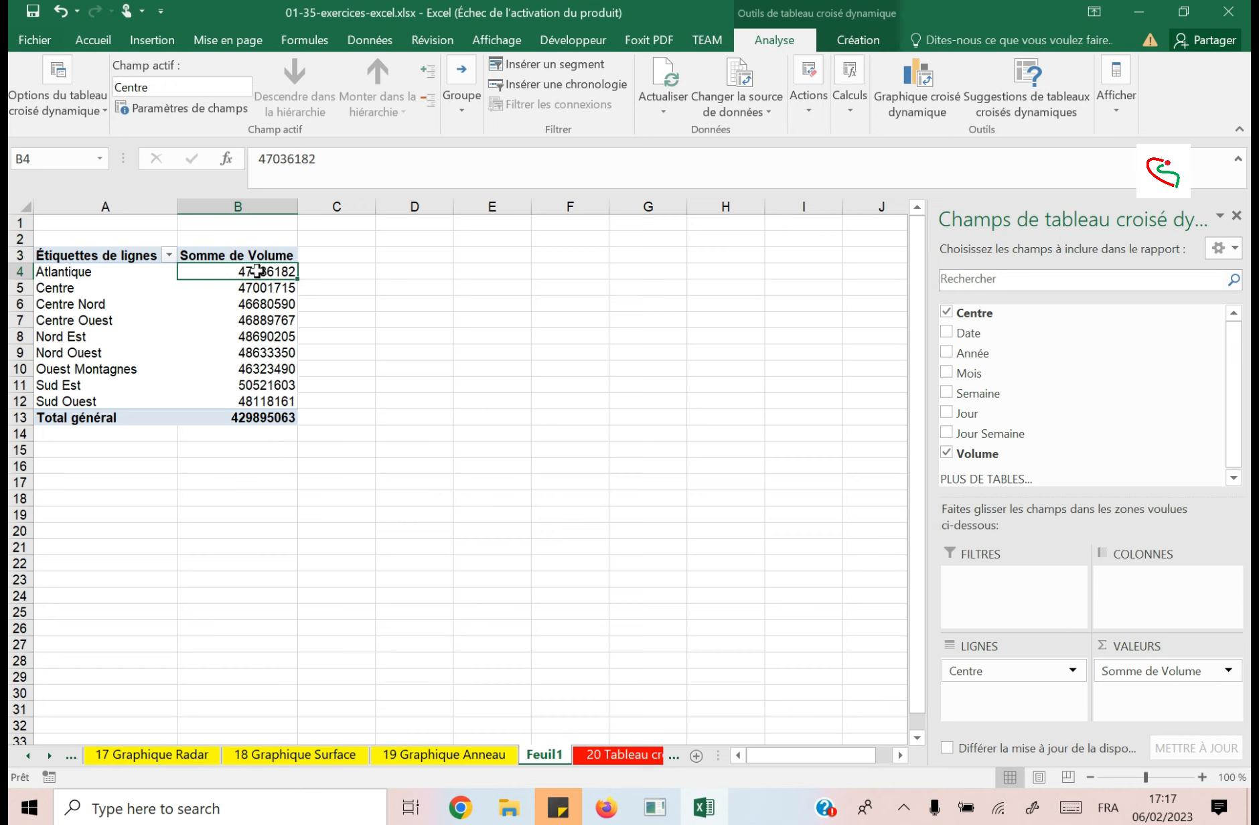
click(57, 272)
click(82, 292)
click(81, 336)
click(81, 381)
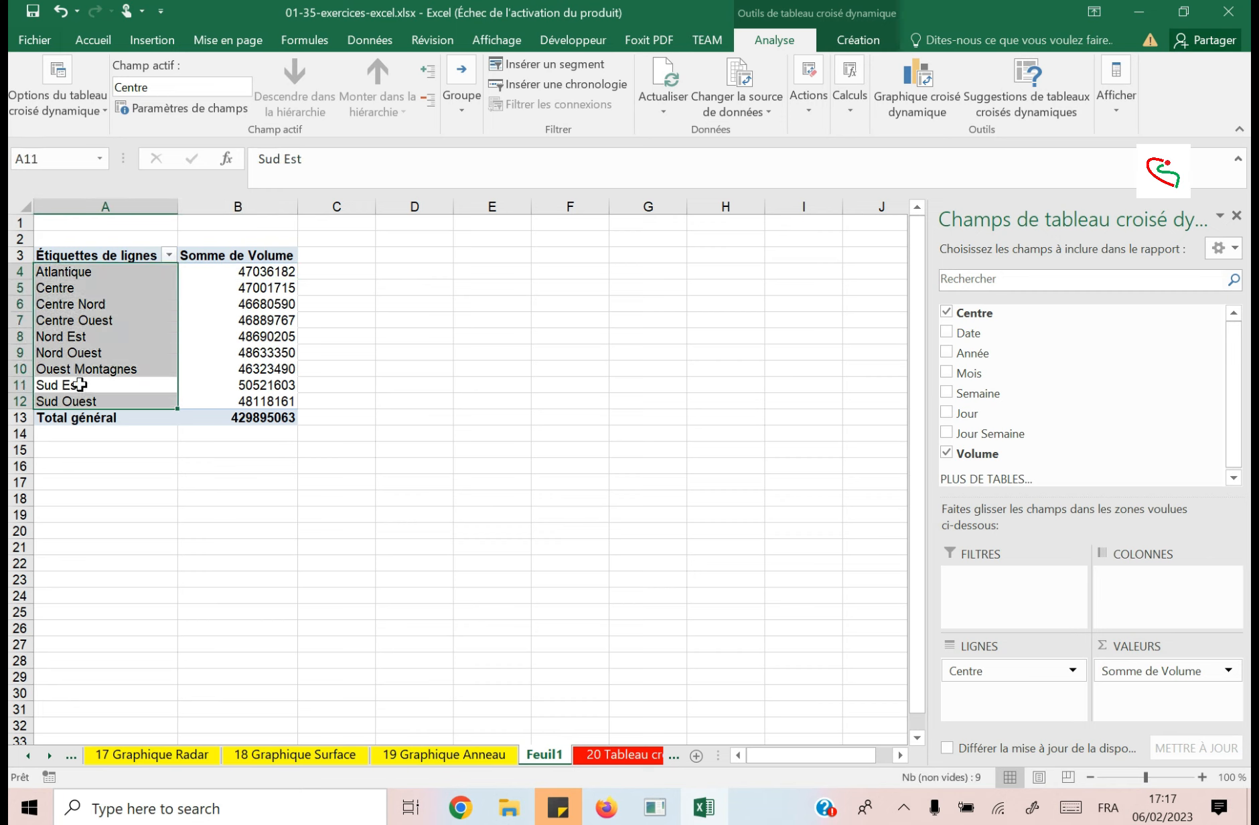
click(81, 400)
click(81, 331)
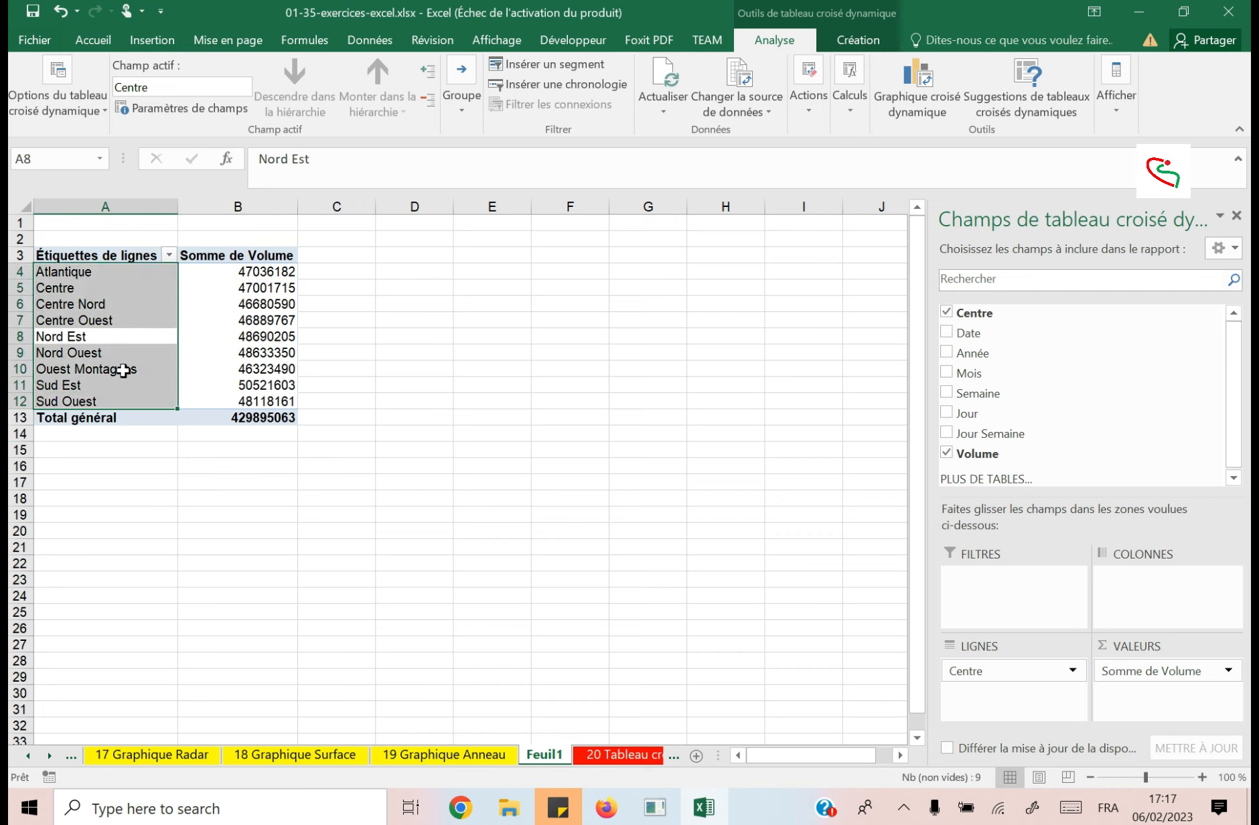
Compare individual row labels with their Somme de Volume figures, from Atlantique down to Sud Est.
click(247, 289)
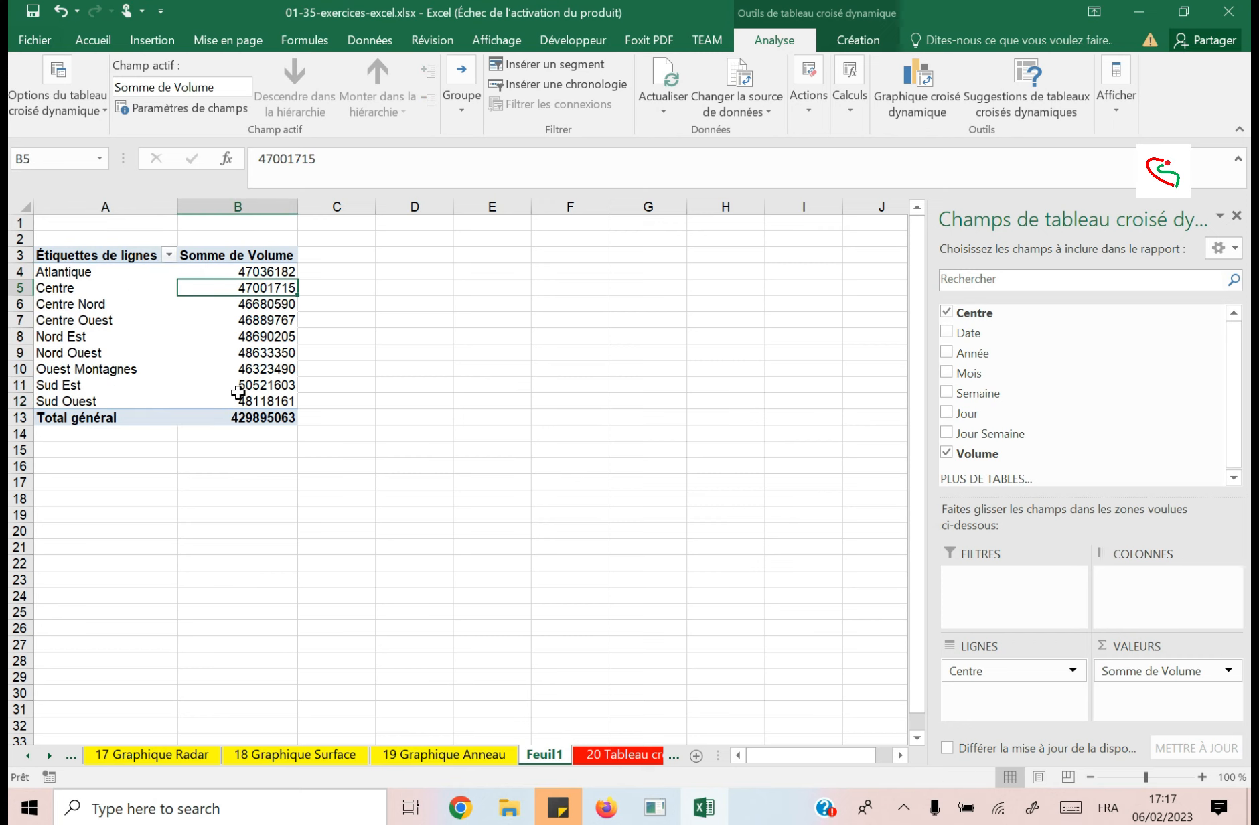
click(73, 271)
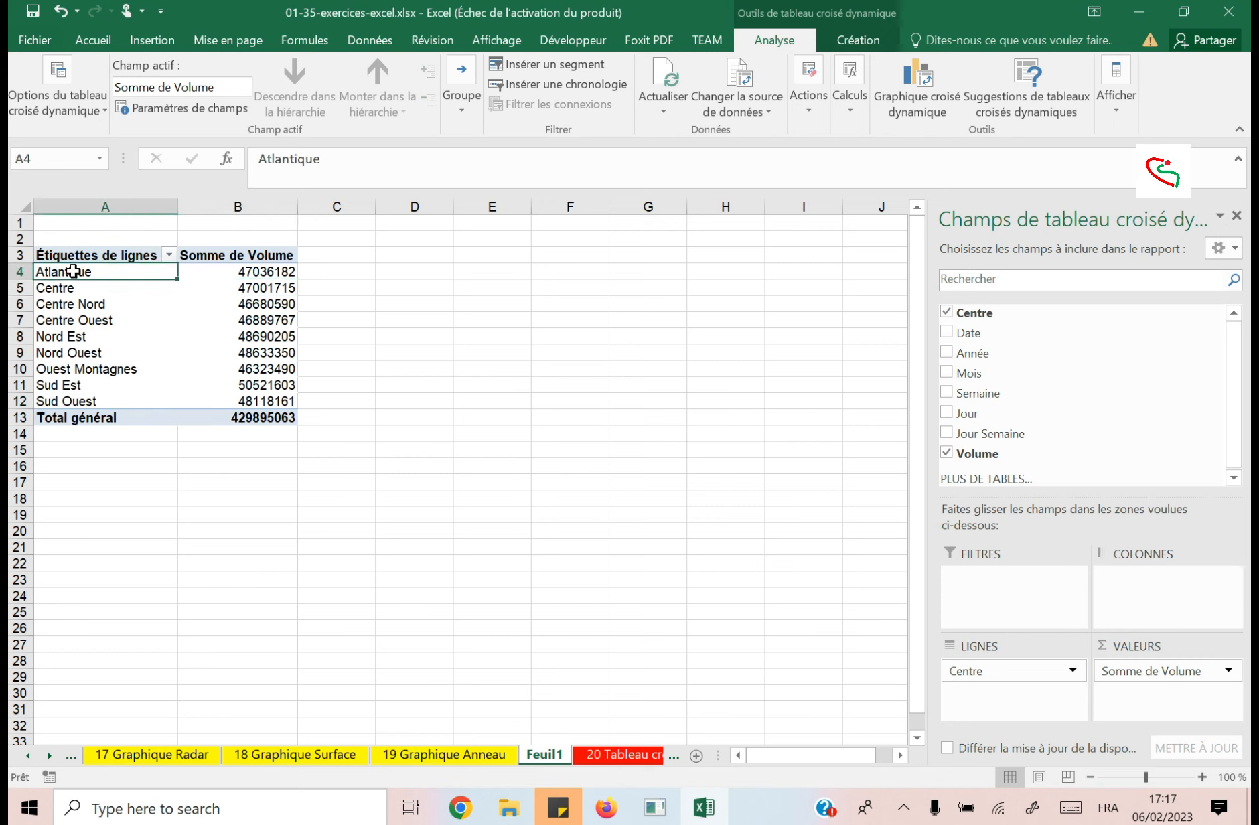
click(249, 268)
click(82, 280)
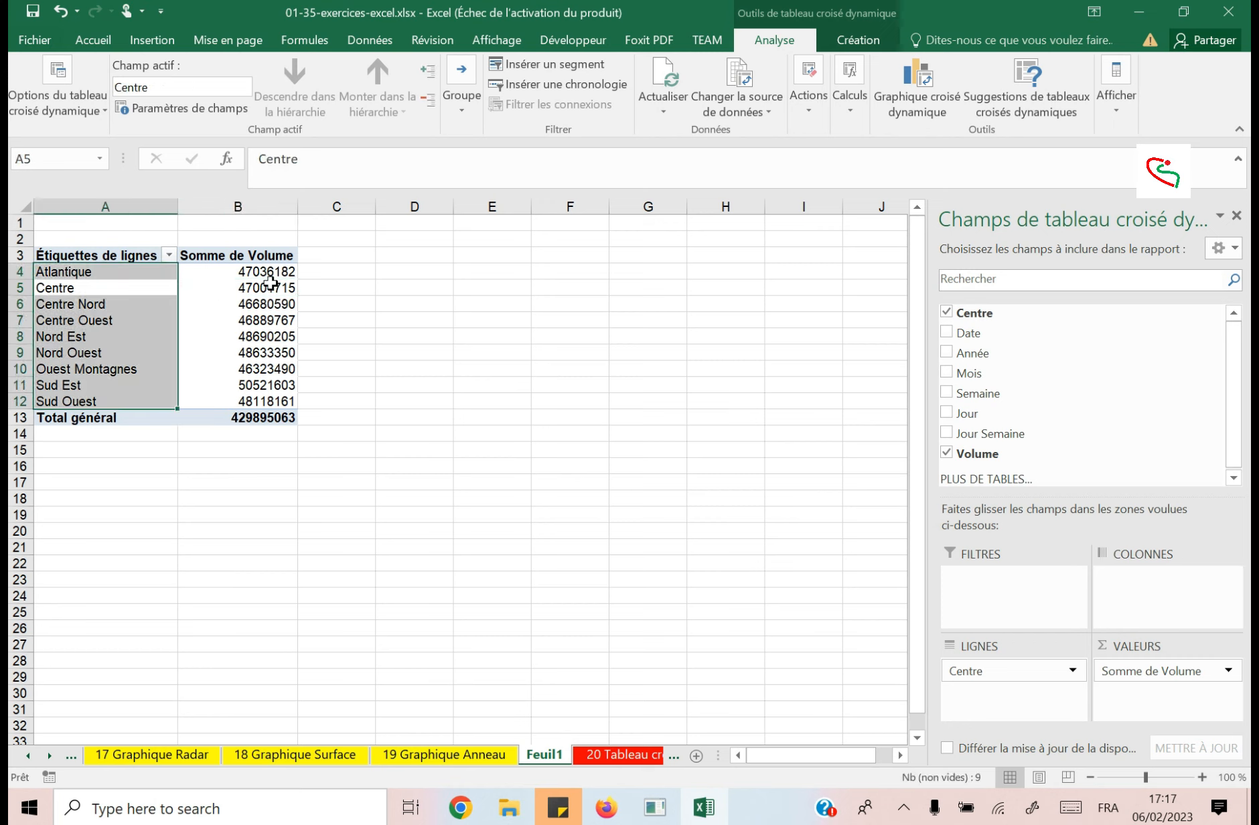
click(111, 303)
click(111, 320)
click(111, 344)
click(110, 385)
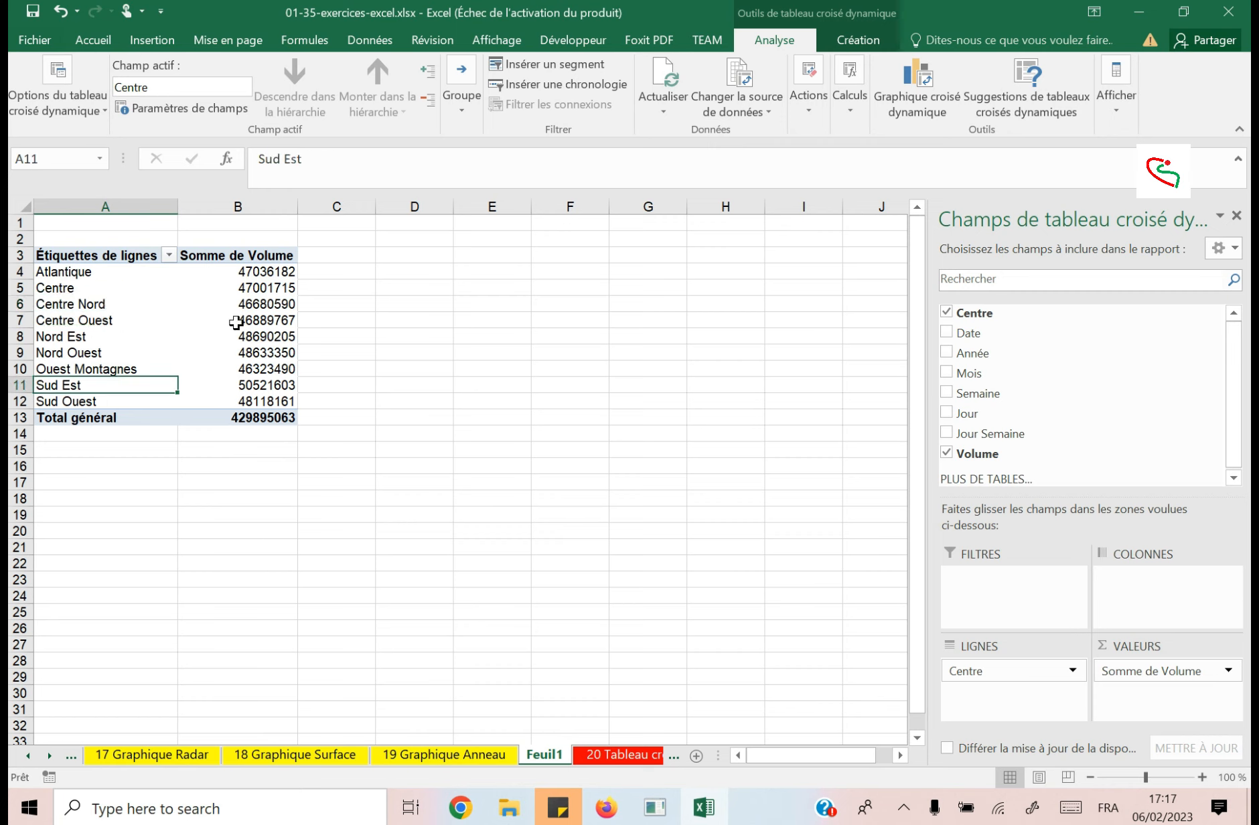
click(235, 323)
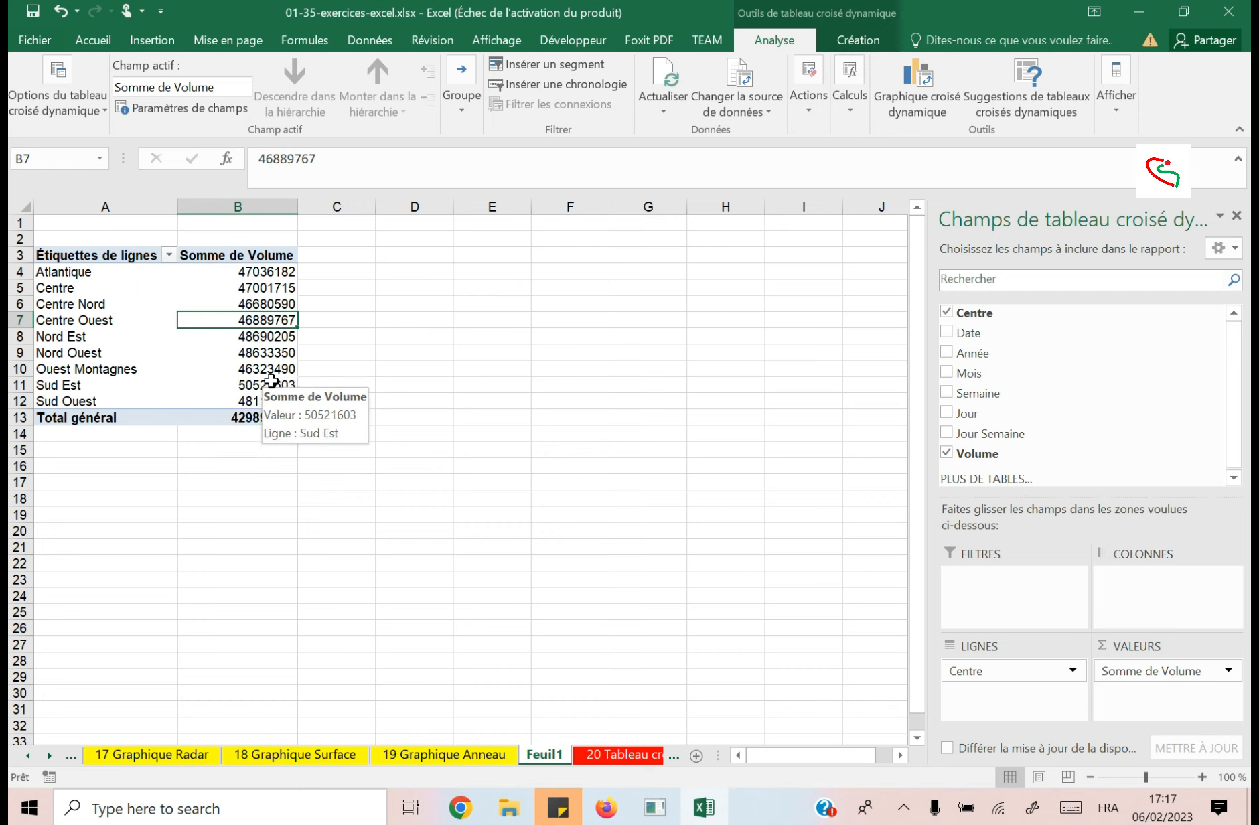
Compare the source table on sheet "20 Tableau croisé dynamique" with the pivot table on sheet Feuil1.
click(462, 755)
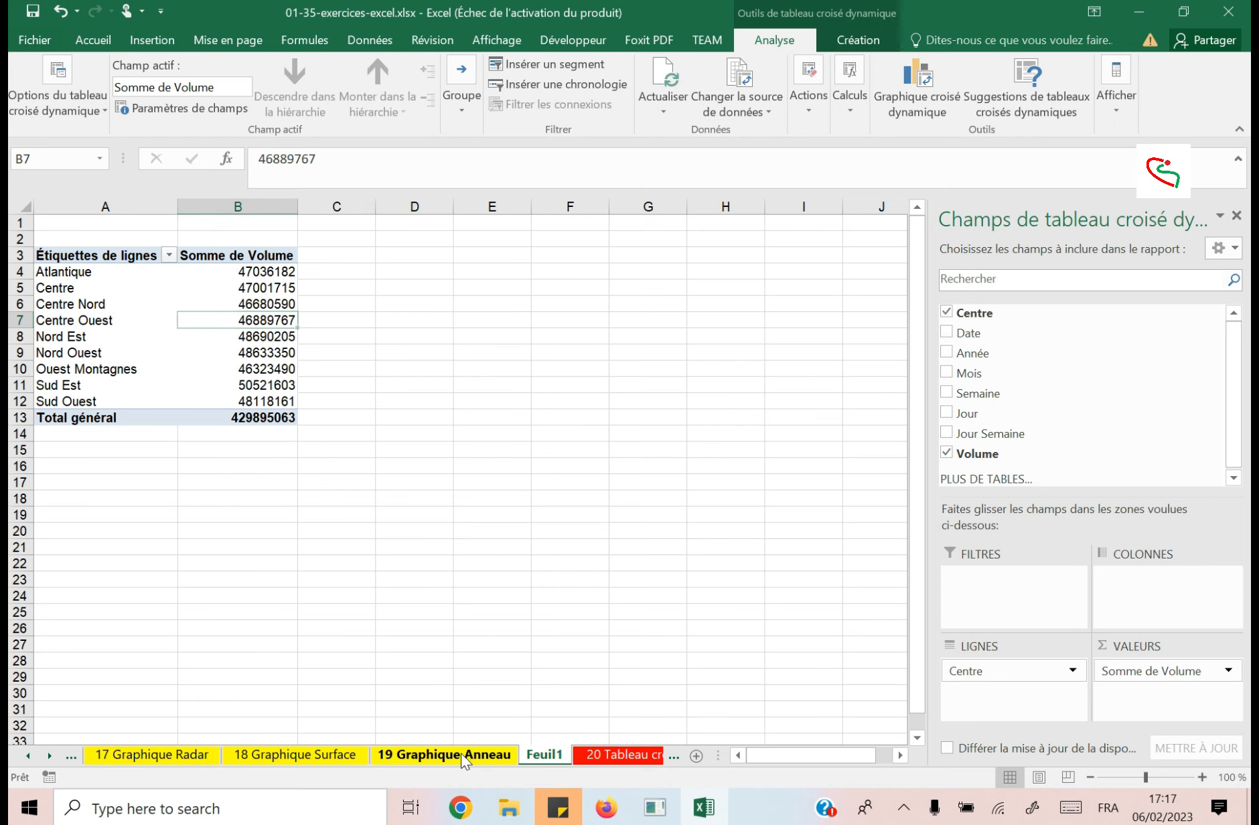
click(628, 760)
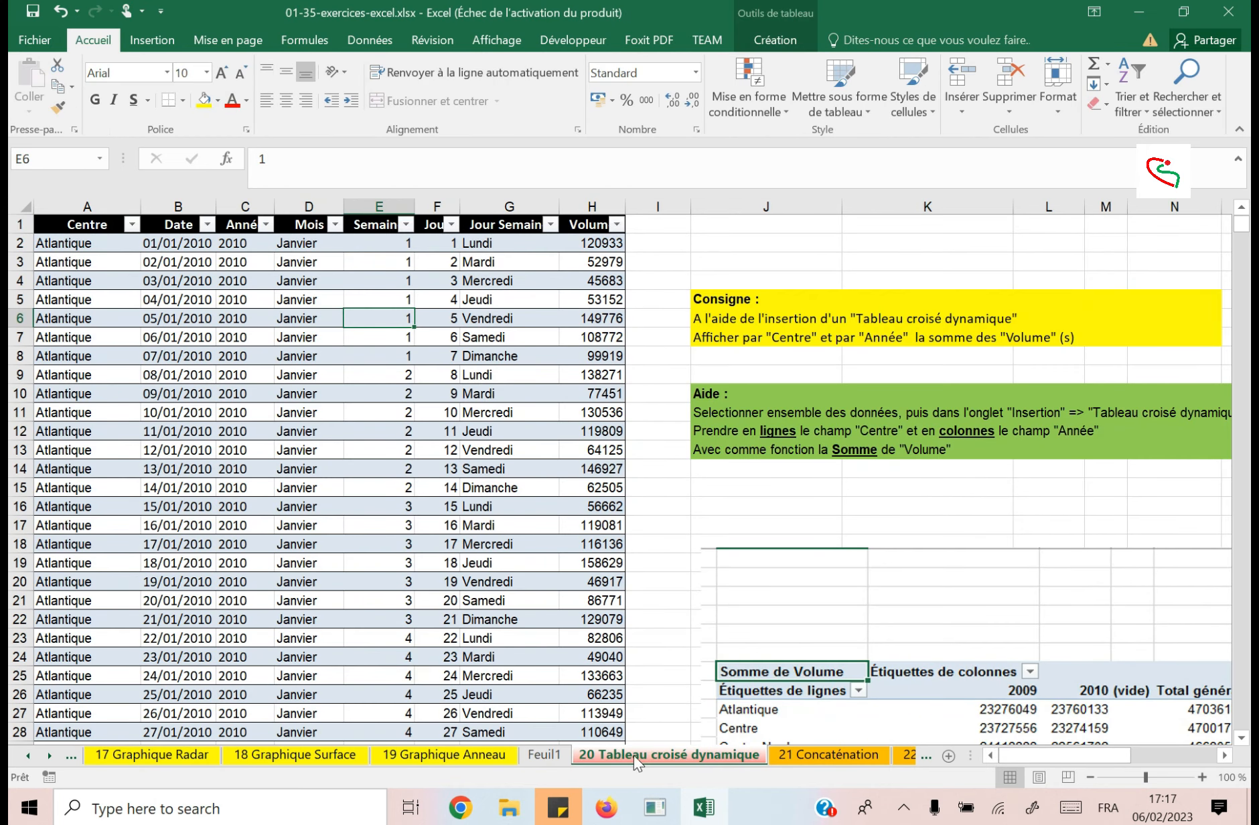
click(537, 755)
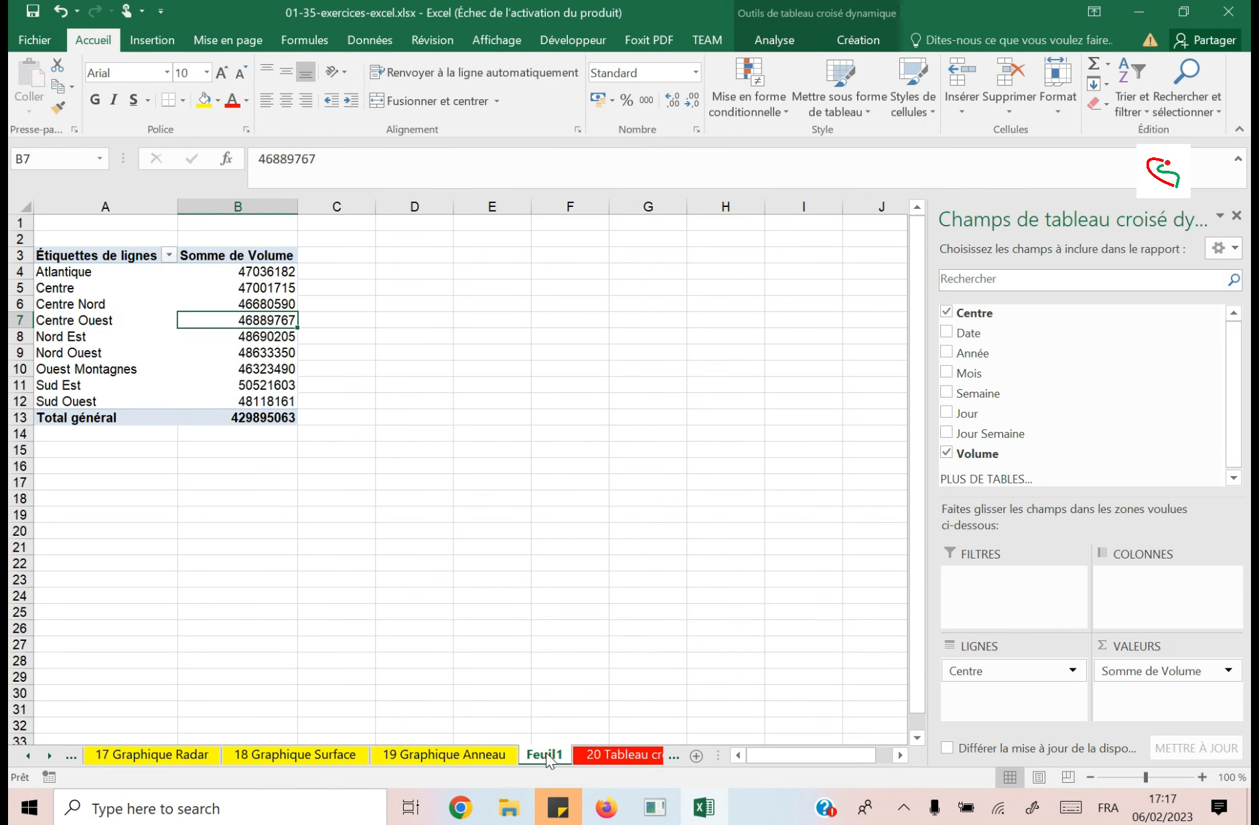
click(617, 754)
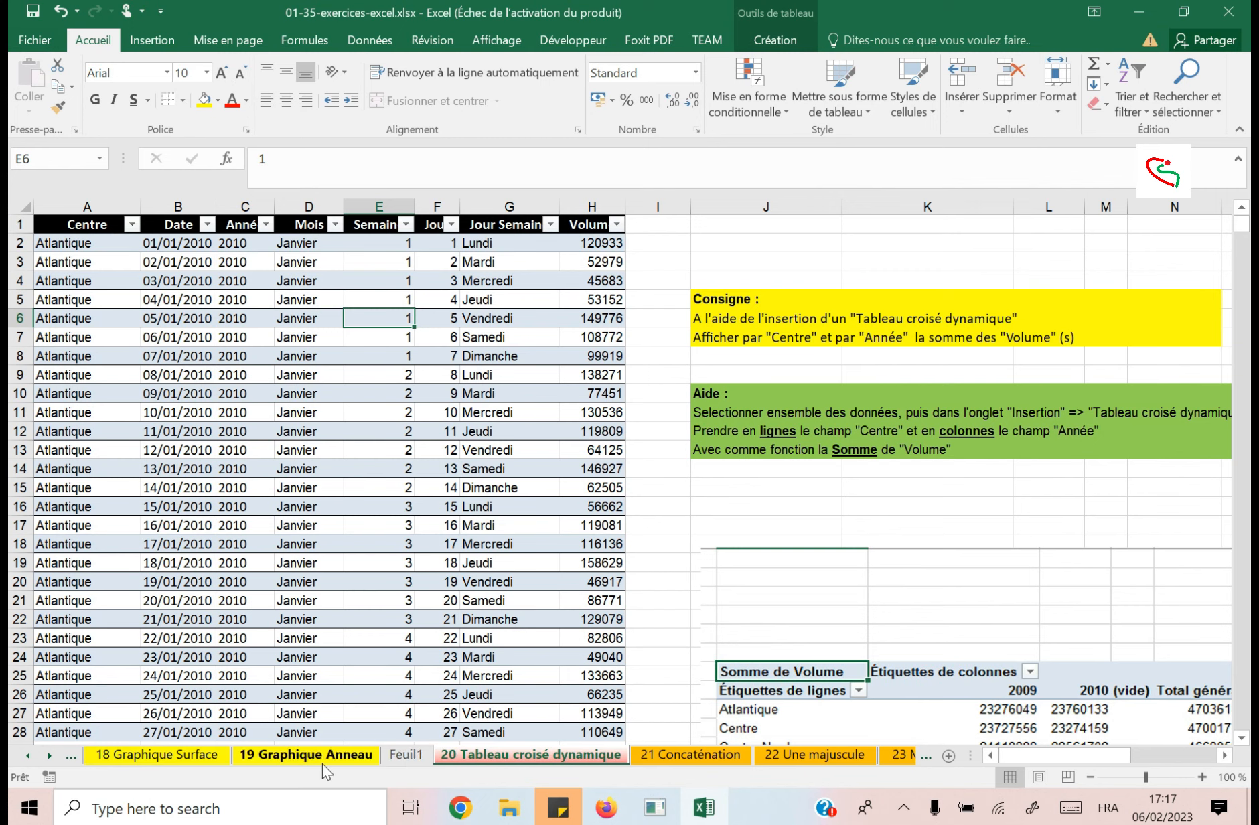
click(407, 753)
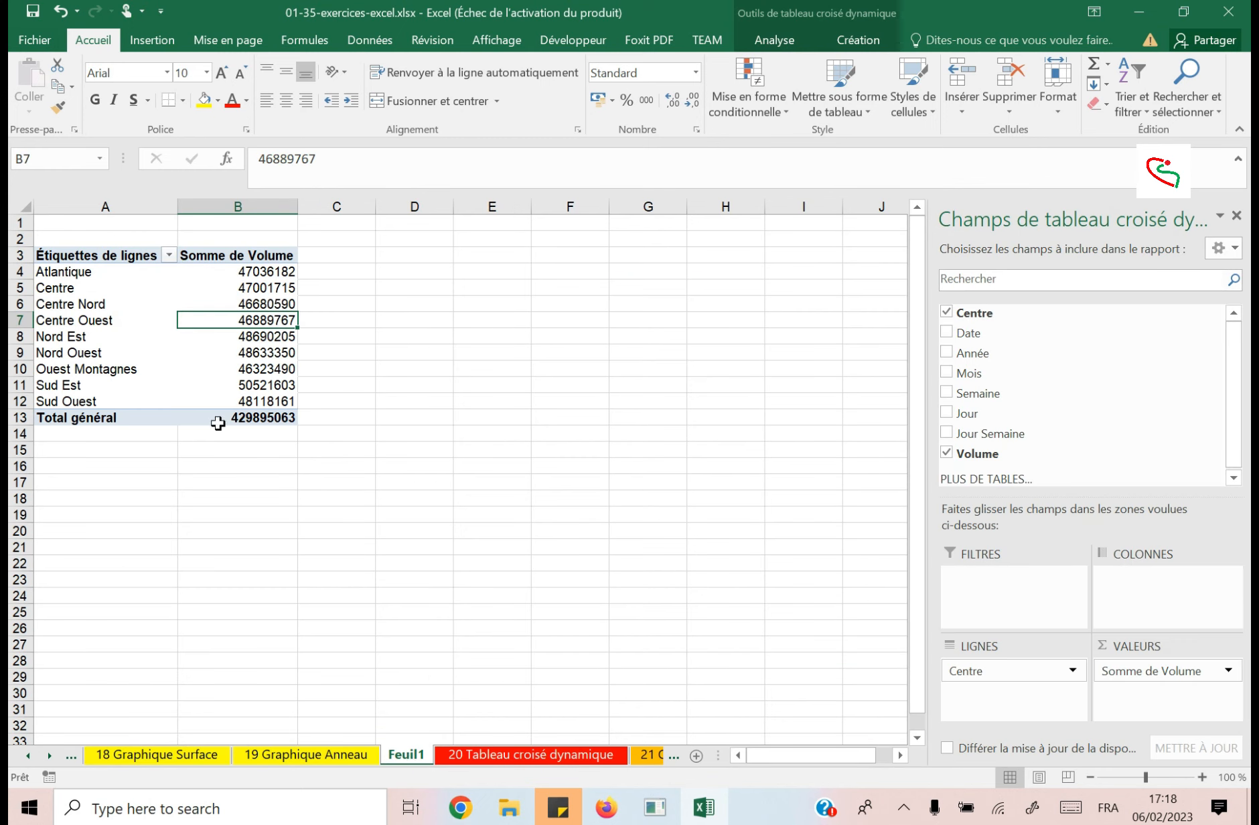
click(132, 292)
click(219, 349)
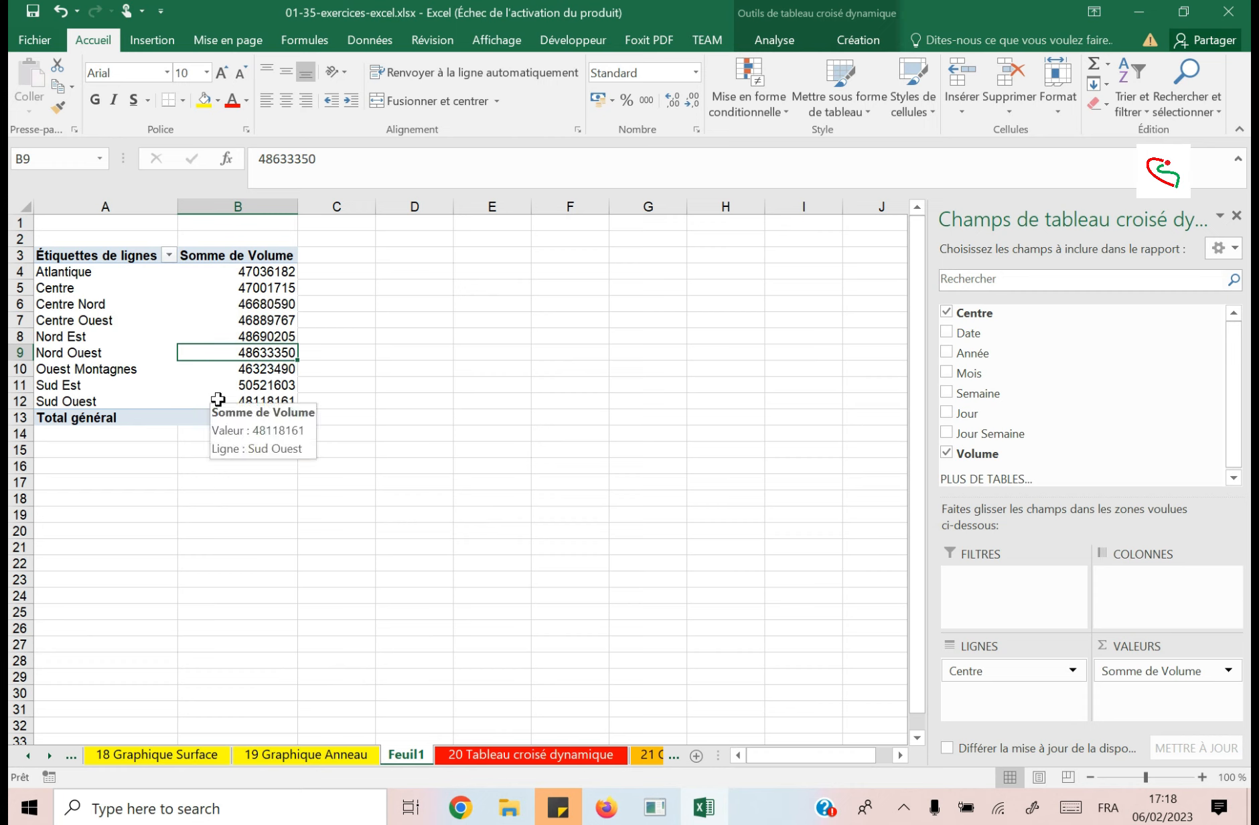
key(Up)
key(Up)
key(Up)
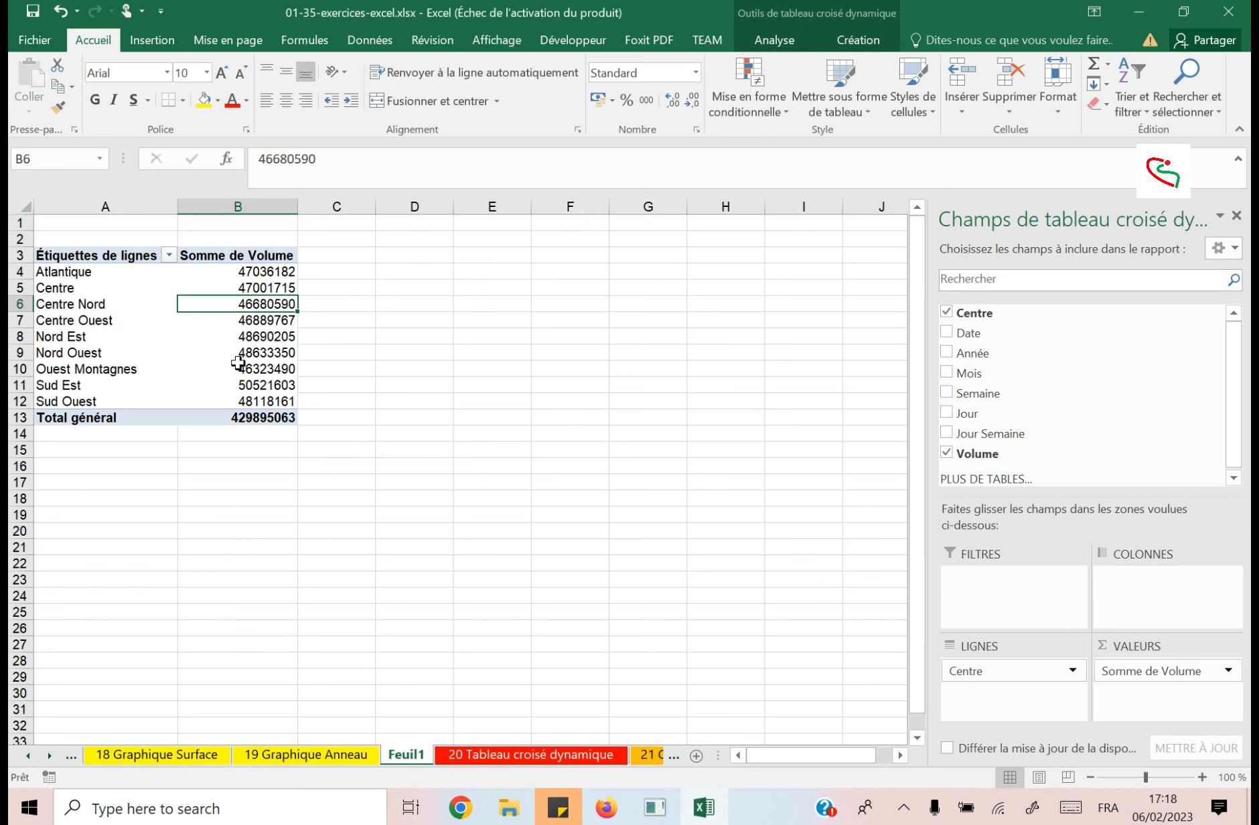
Set the Volume for Atlantique on 15/01/2010 (cell H16) to 0 in the source table on sheet "20 Tableau croisé dynamique".
click(477, 754)
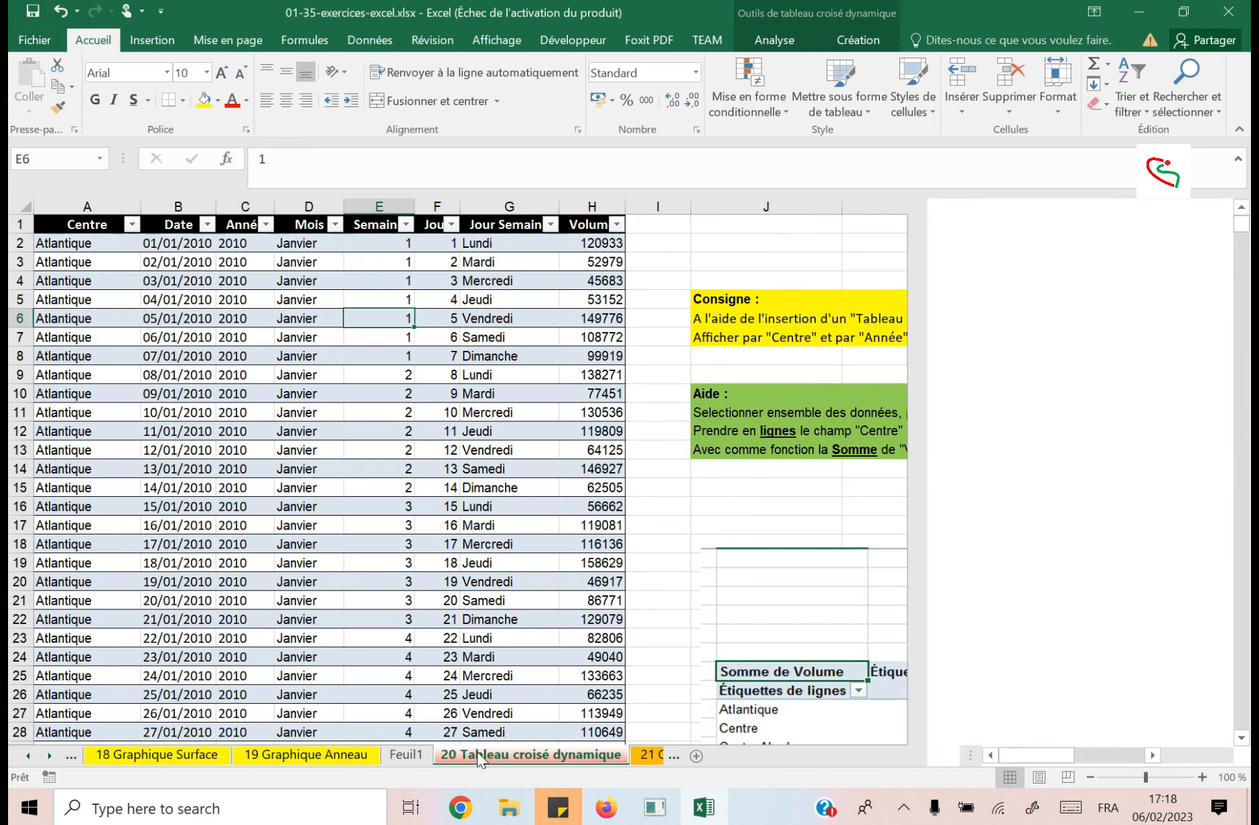
click(590, 503)
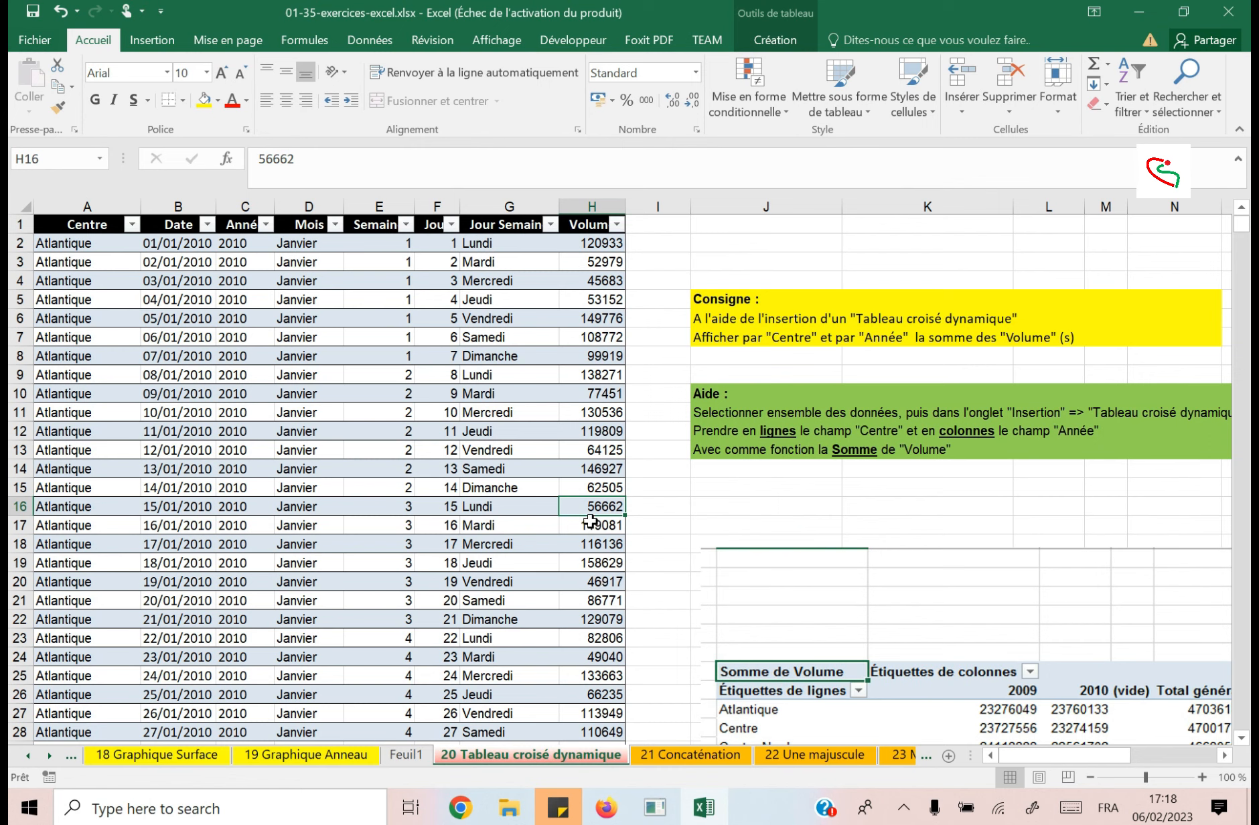
text(0)
key(Return)
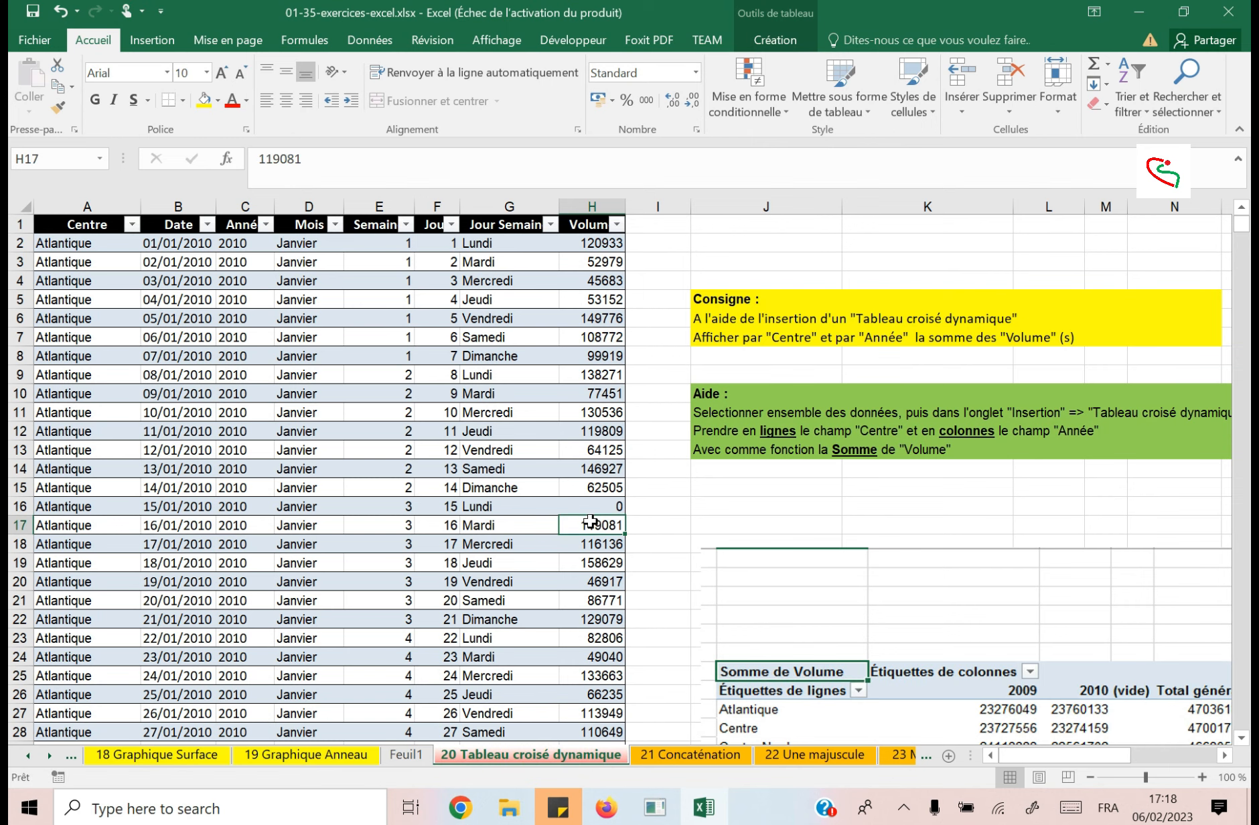
click(611, 505)
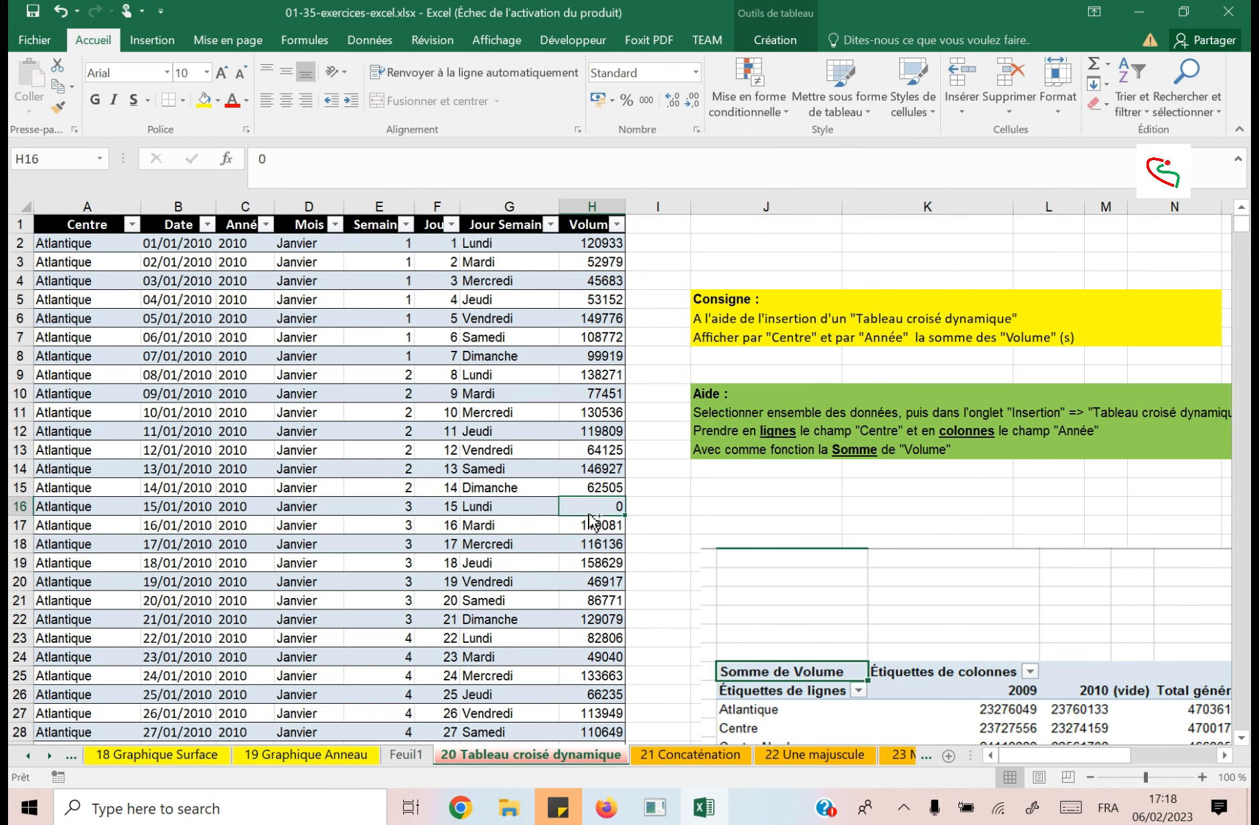
key(ctrl+z)
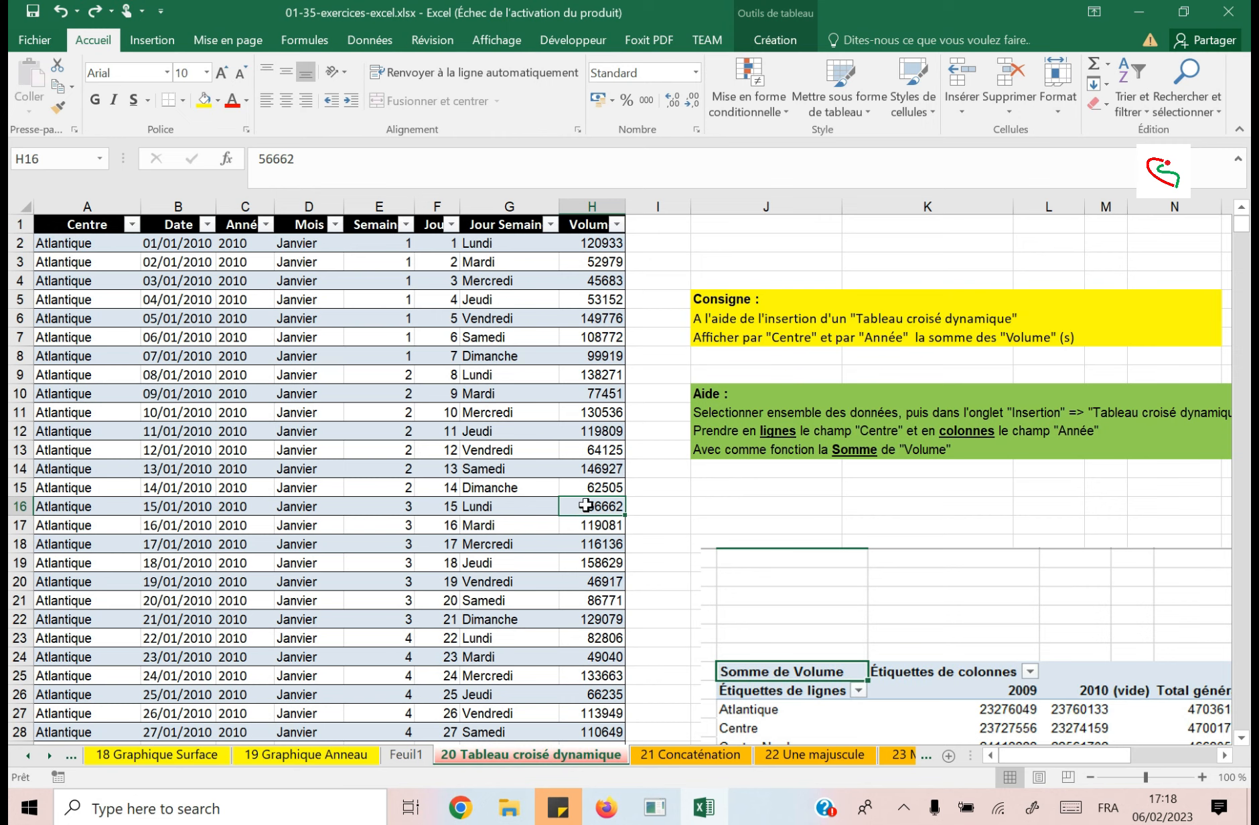
text(0)
key(Return)
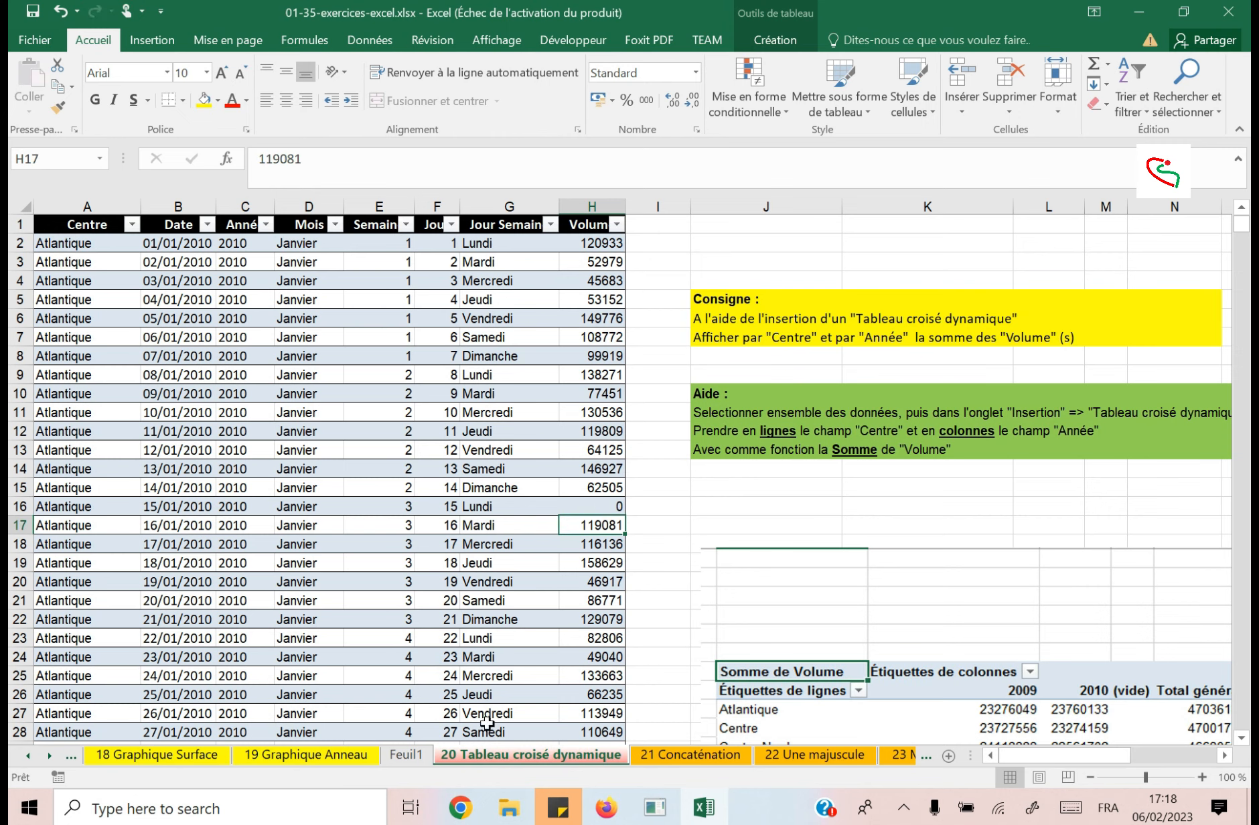
Refresh the pivot table on sheet Feuil1 from the edited source data and check the Atlantique sum.
click(420, 759)
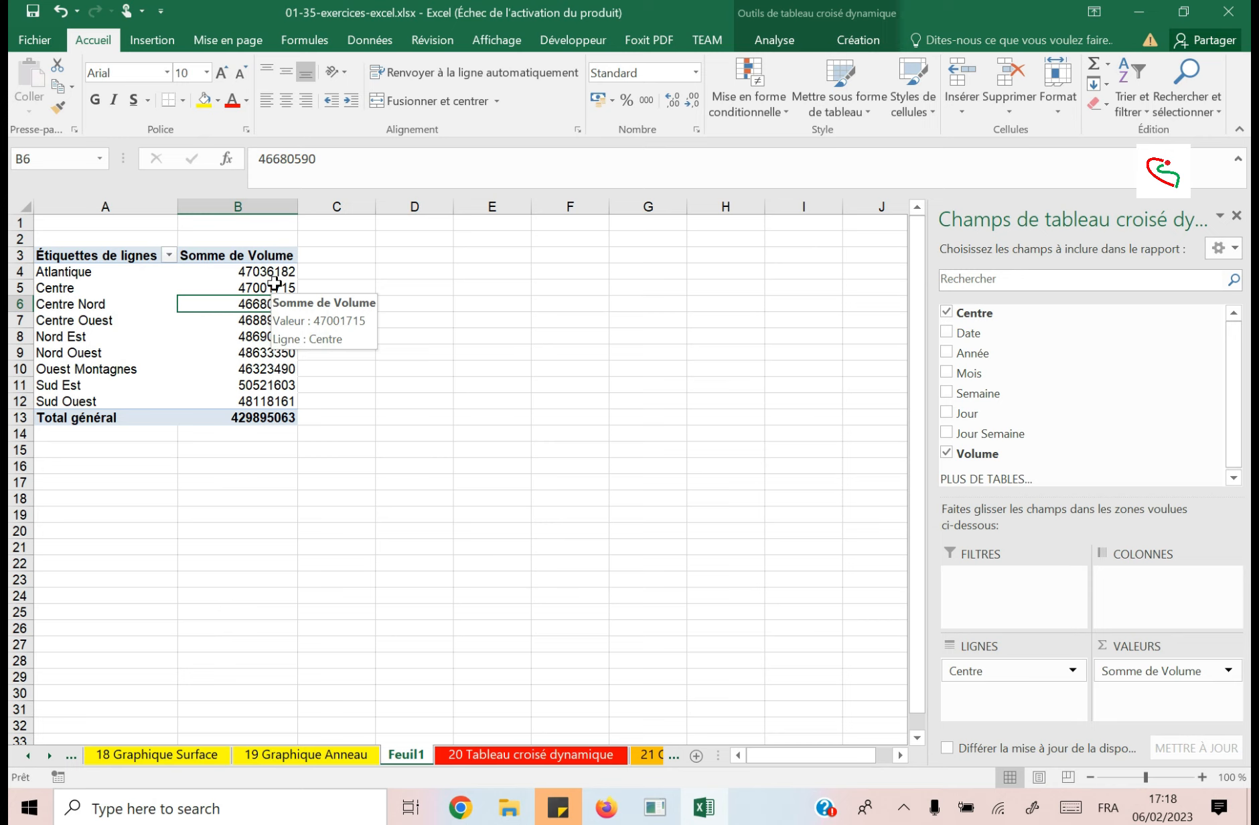
right_click(272, 299)
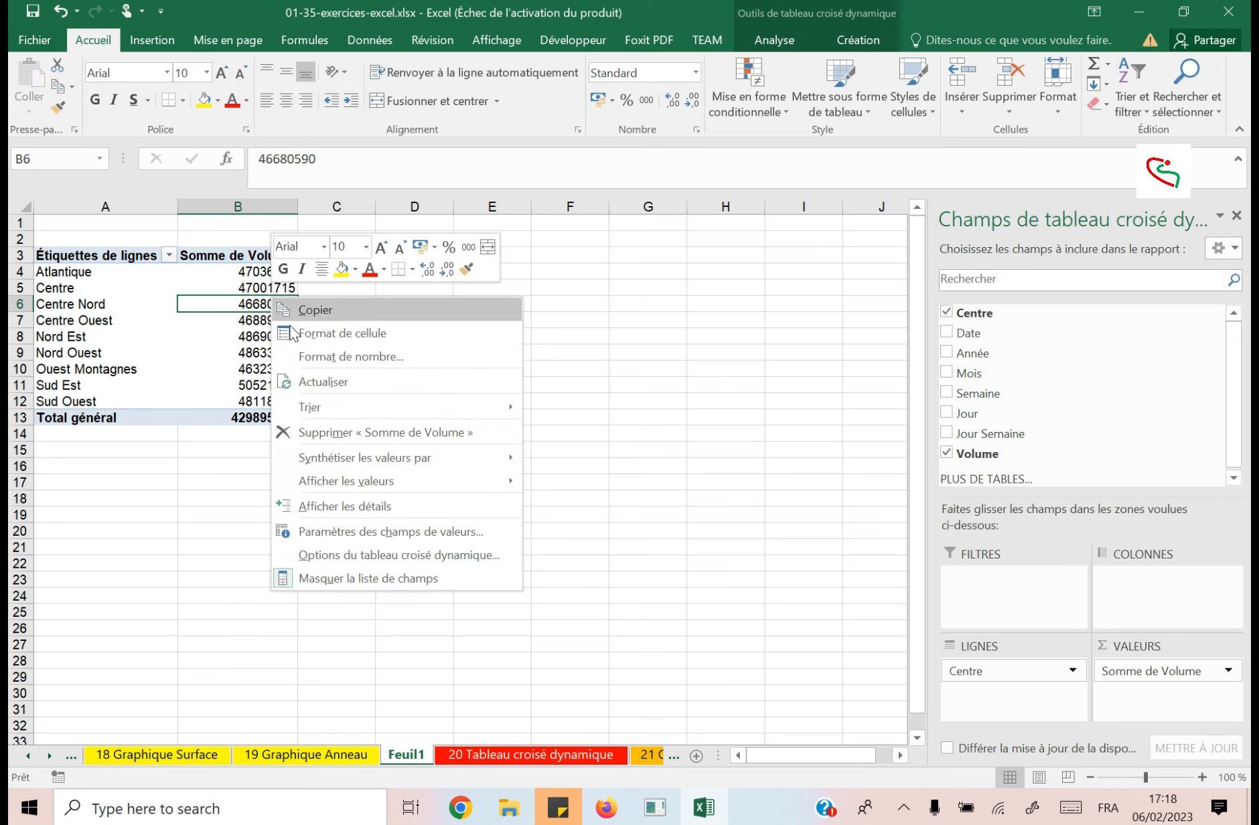
click(241, 274)
click(242, 357)
click(132, 340)
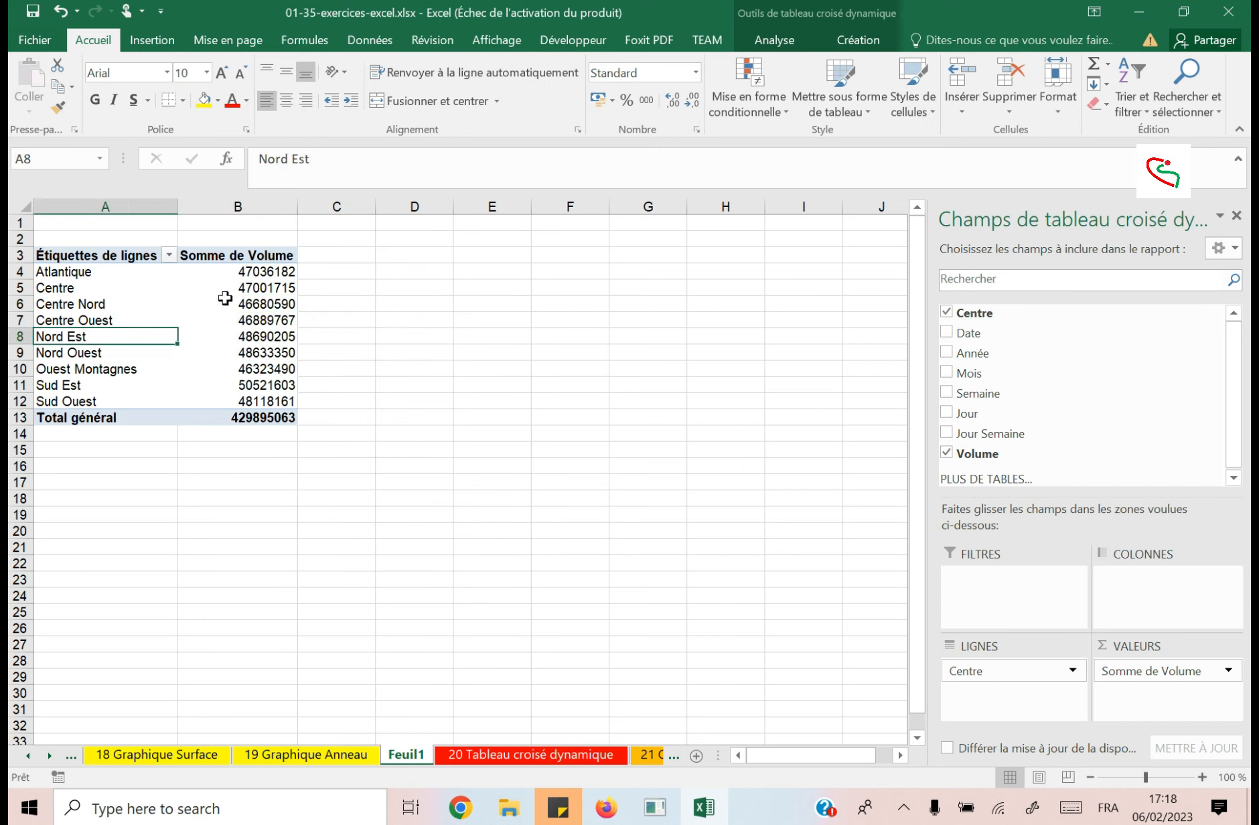
right_click(225, 299)
click(290, 386)
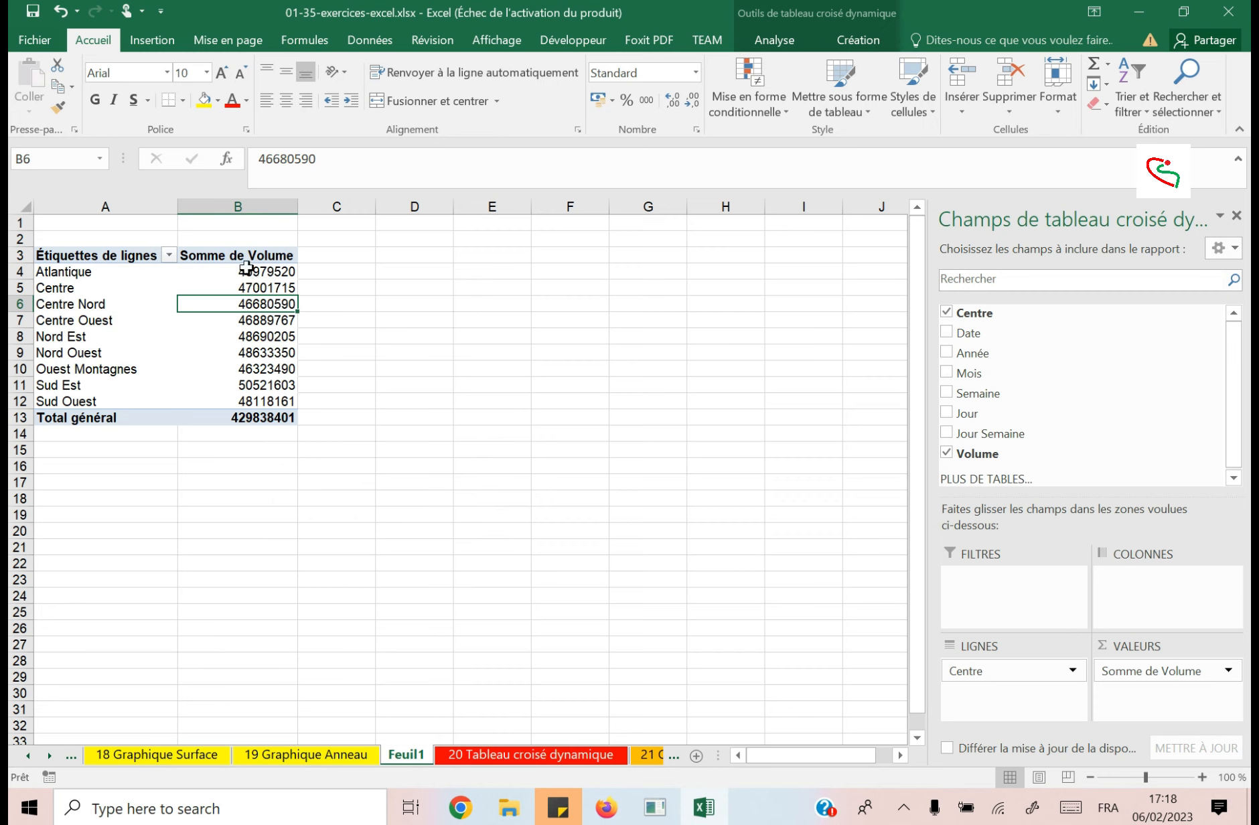
drag(247, 270, 304, 273)
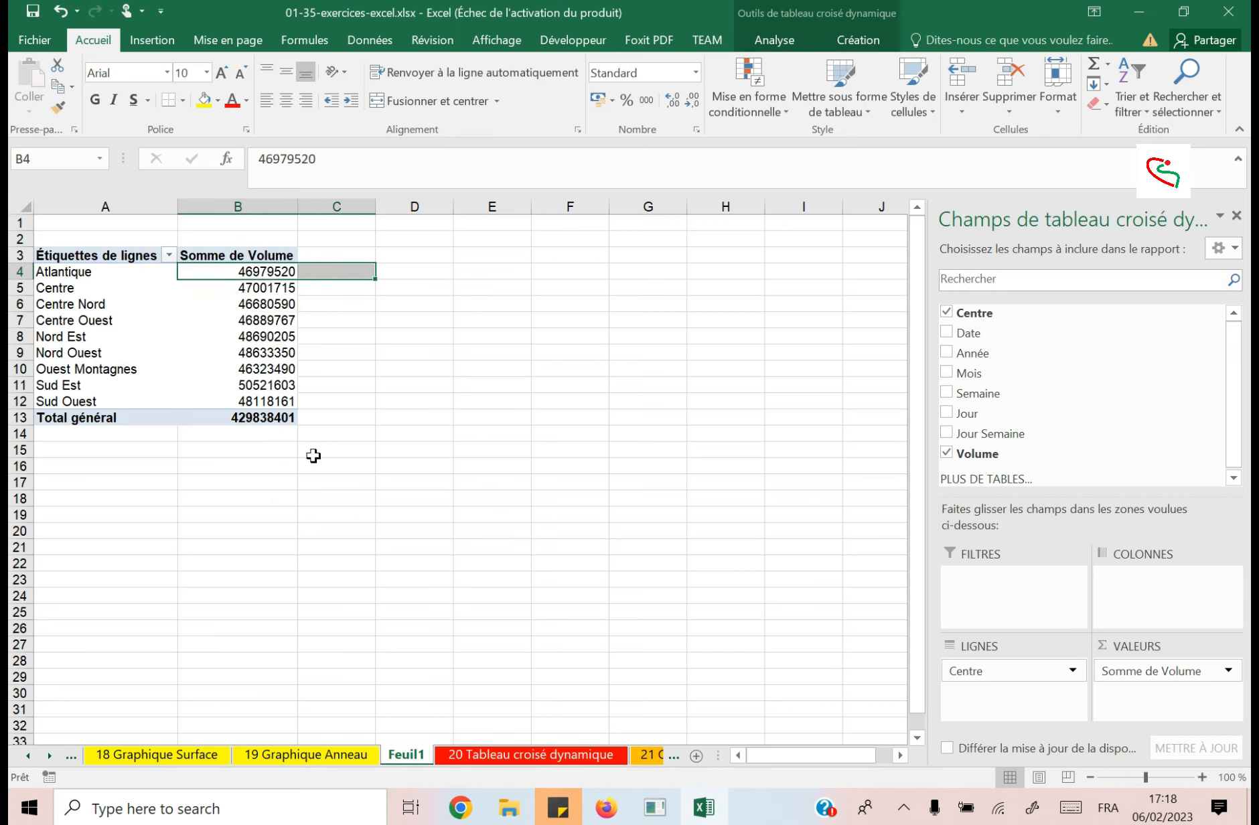
Undo the pivot table refresh and the change to cell H16 in the source table, and check the pivot table on Feuil1.
click(511, 756)
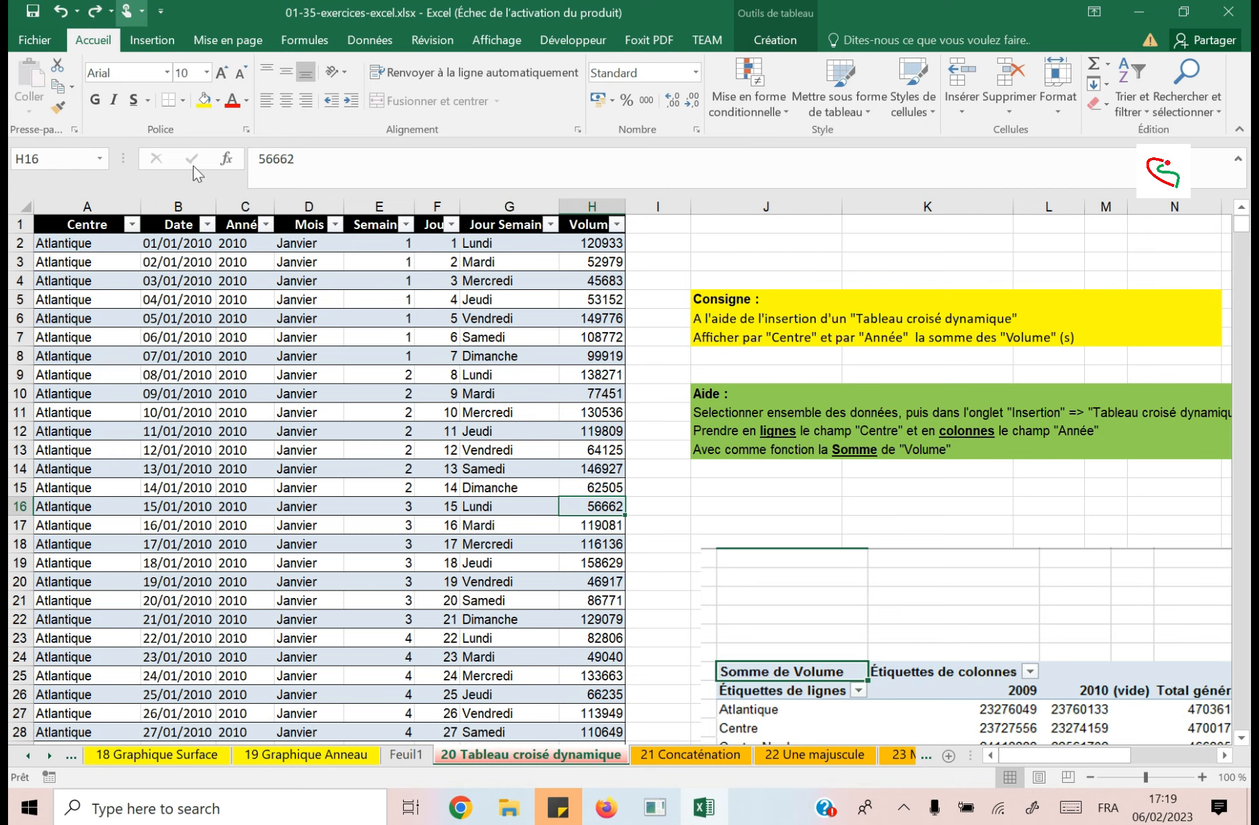
click(415, 756)
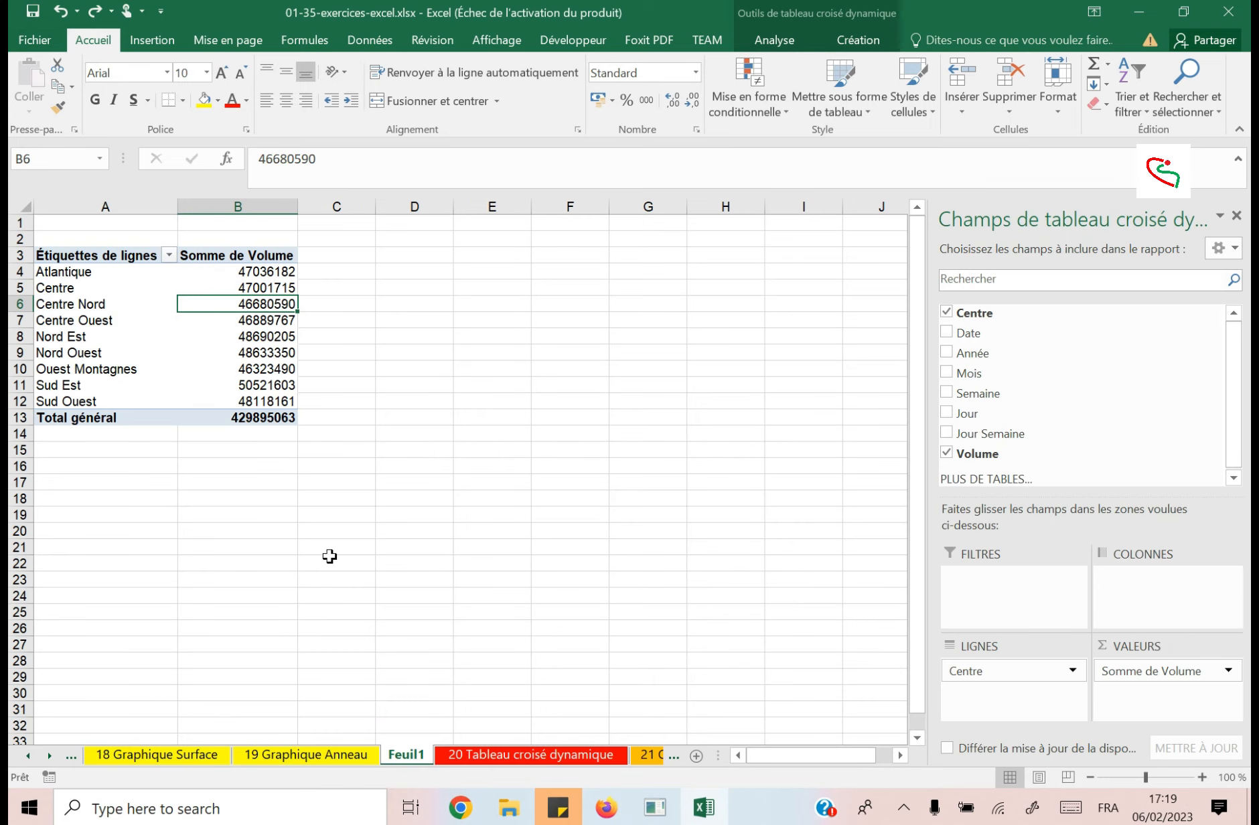
click(217, 352)
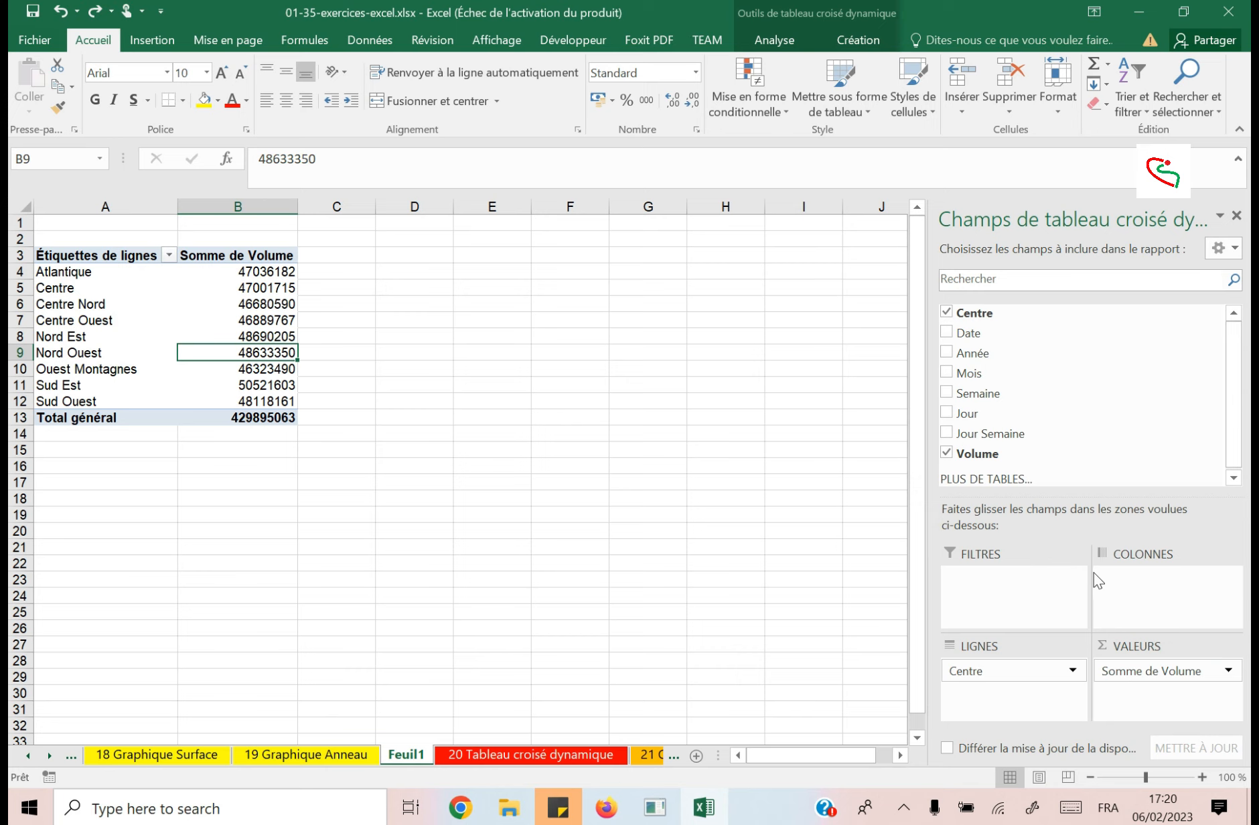
Enter the text "En Fonction de" in cell F10 beside the pivot table on Feuil1.
click(509, 376)
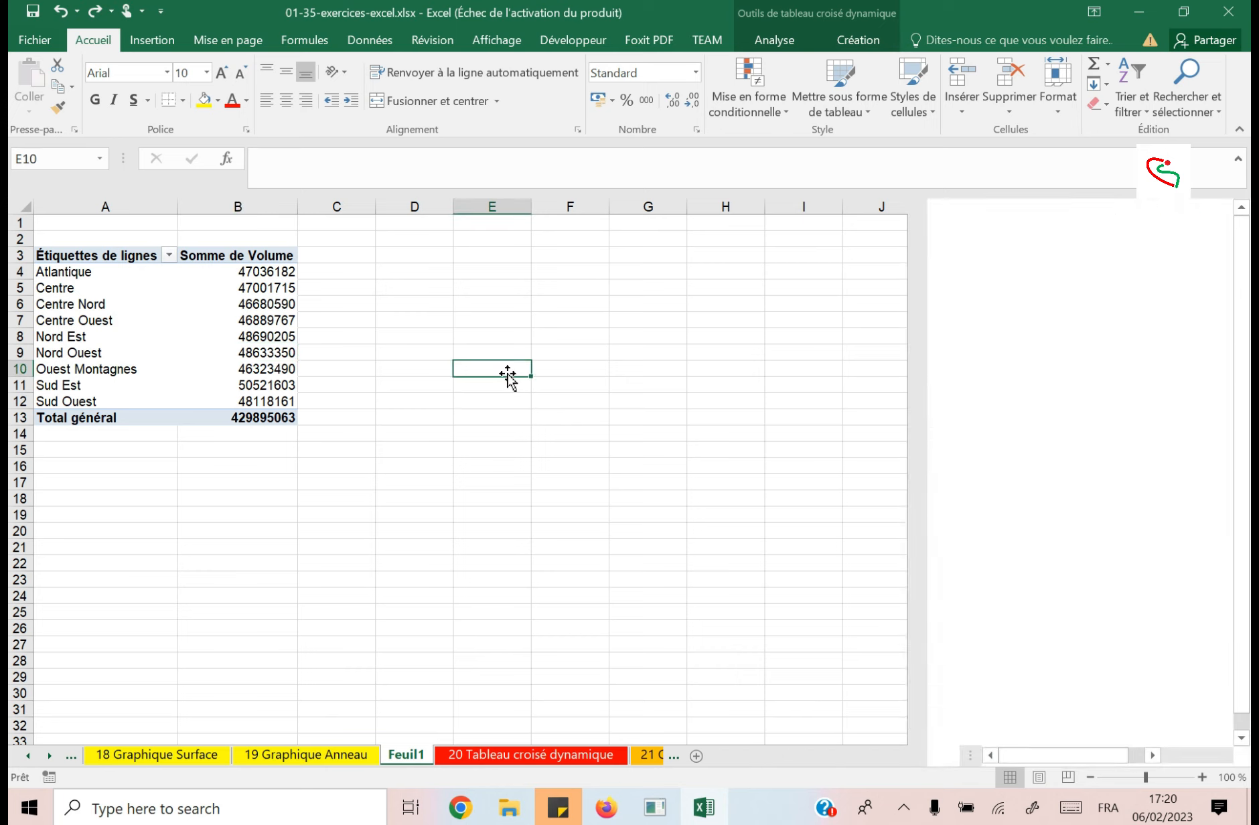
click(568, 368)
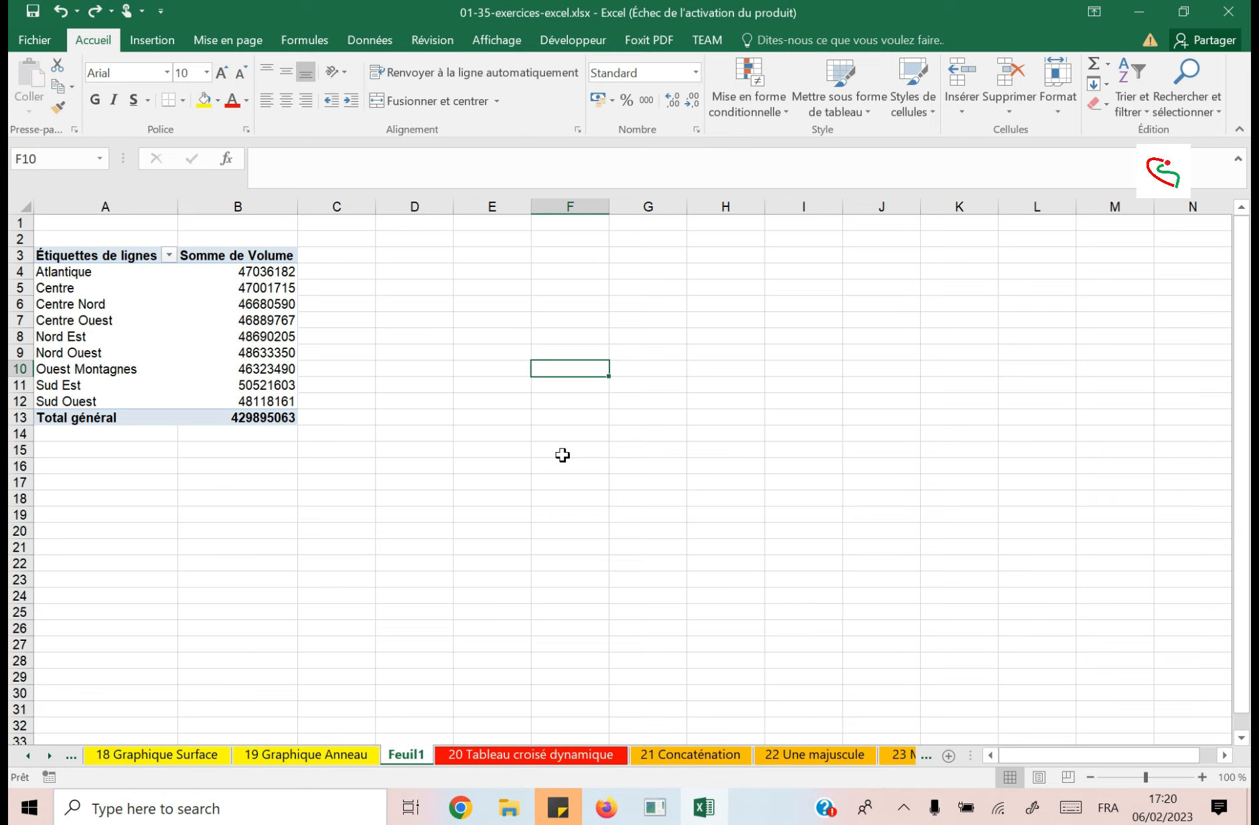
text(En)
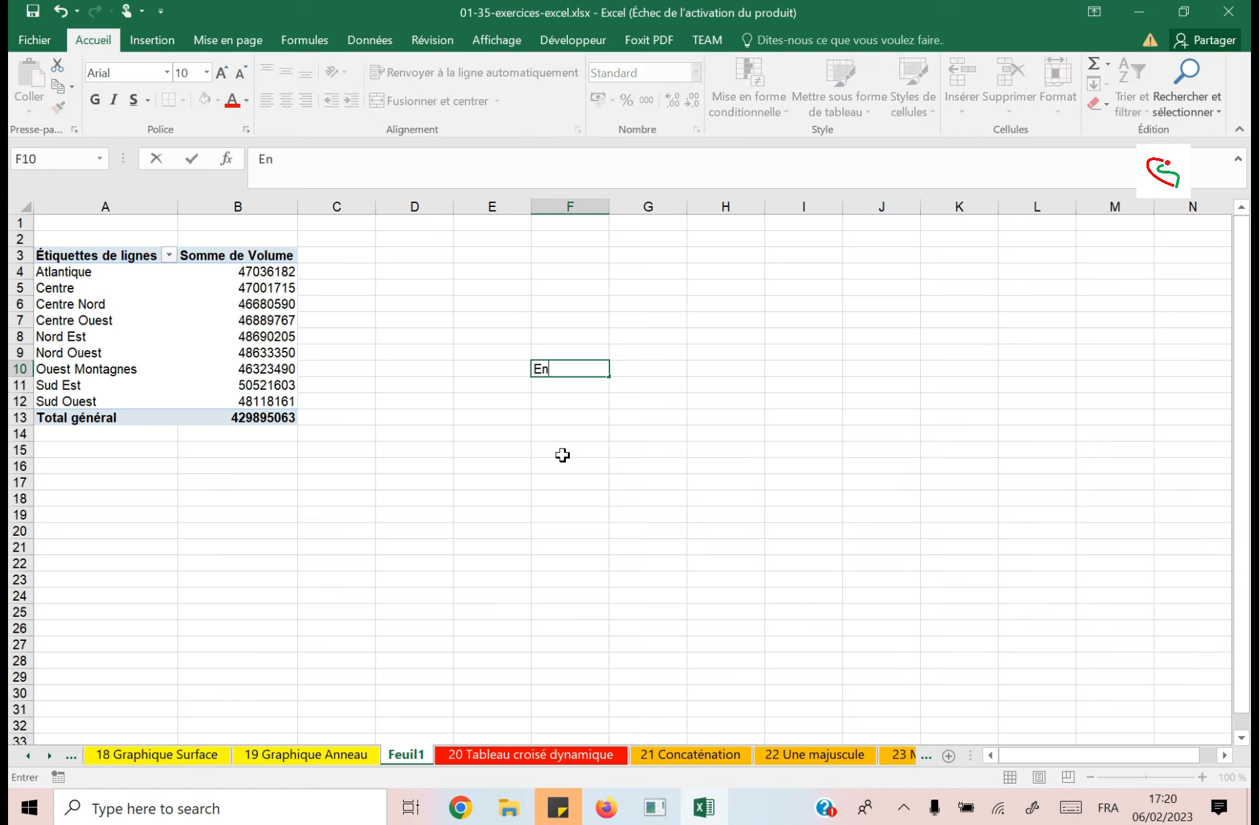
text( Fonction de)
key(Return)
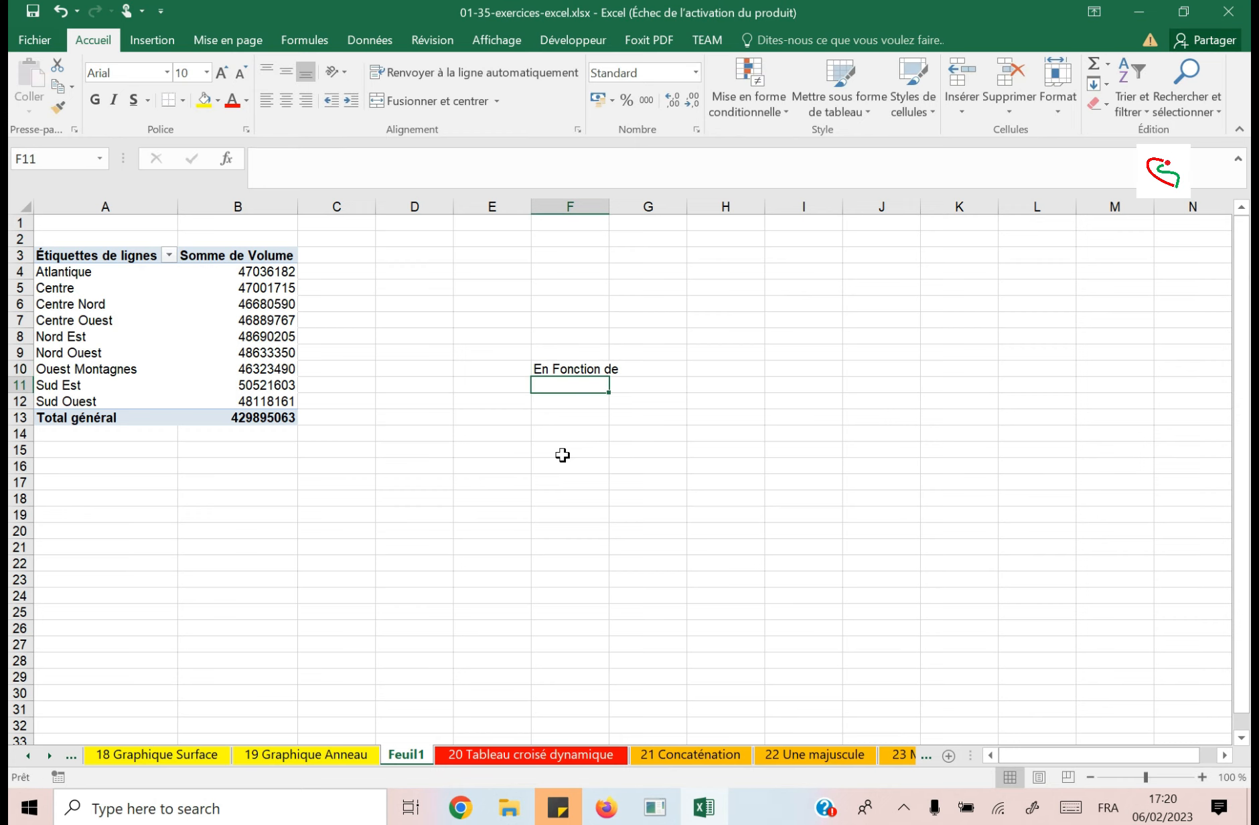
Enter the sample row labels Par1, Par2 and ",,,," in cells E12 to E14.
click(499, 402)
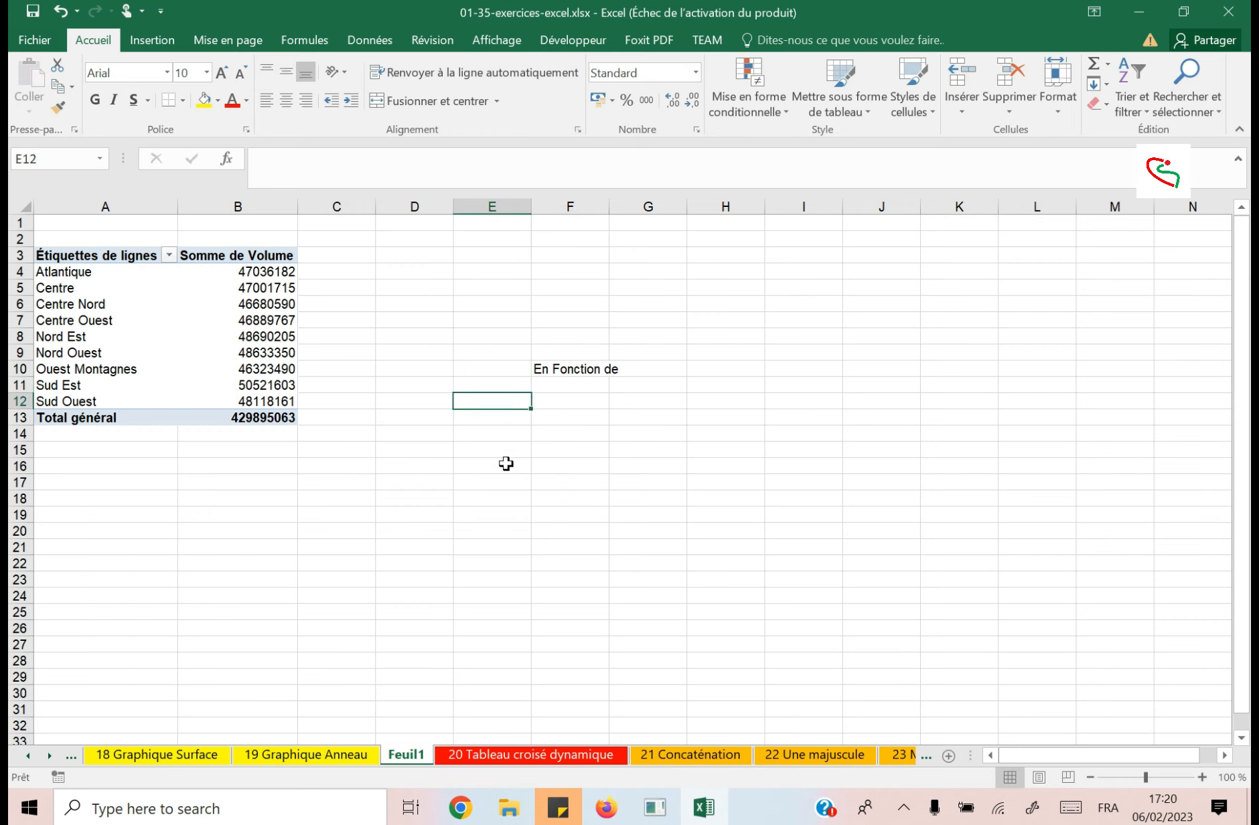
text(Par1)
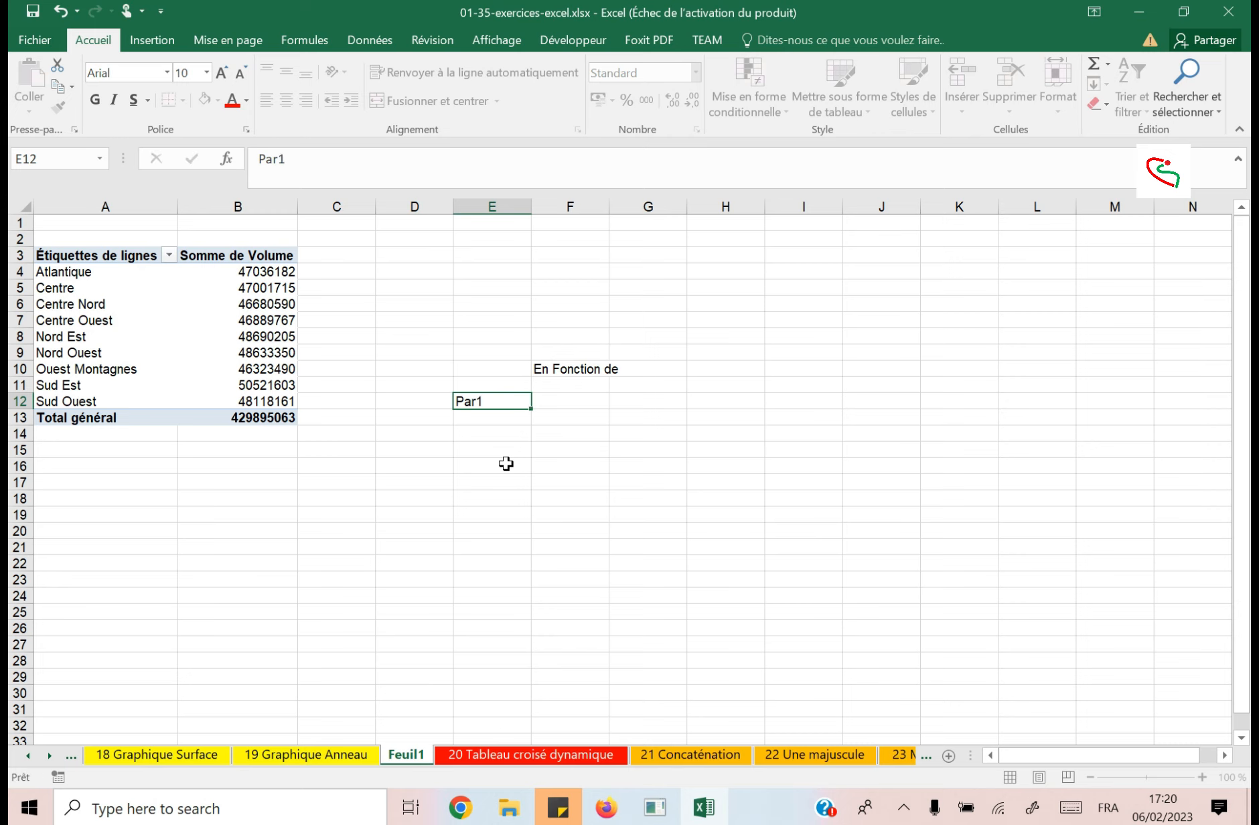
key(Return)
text(Par)
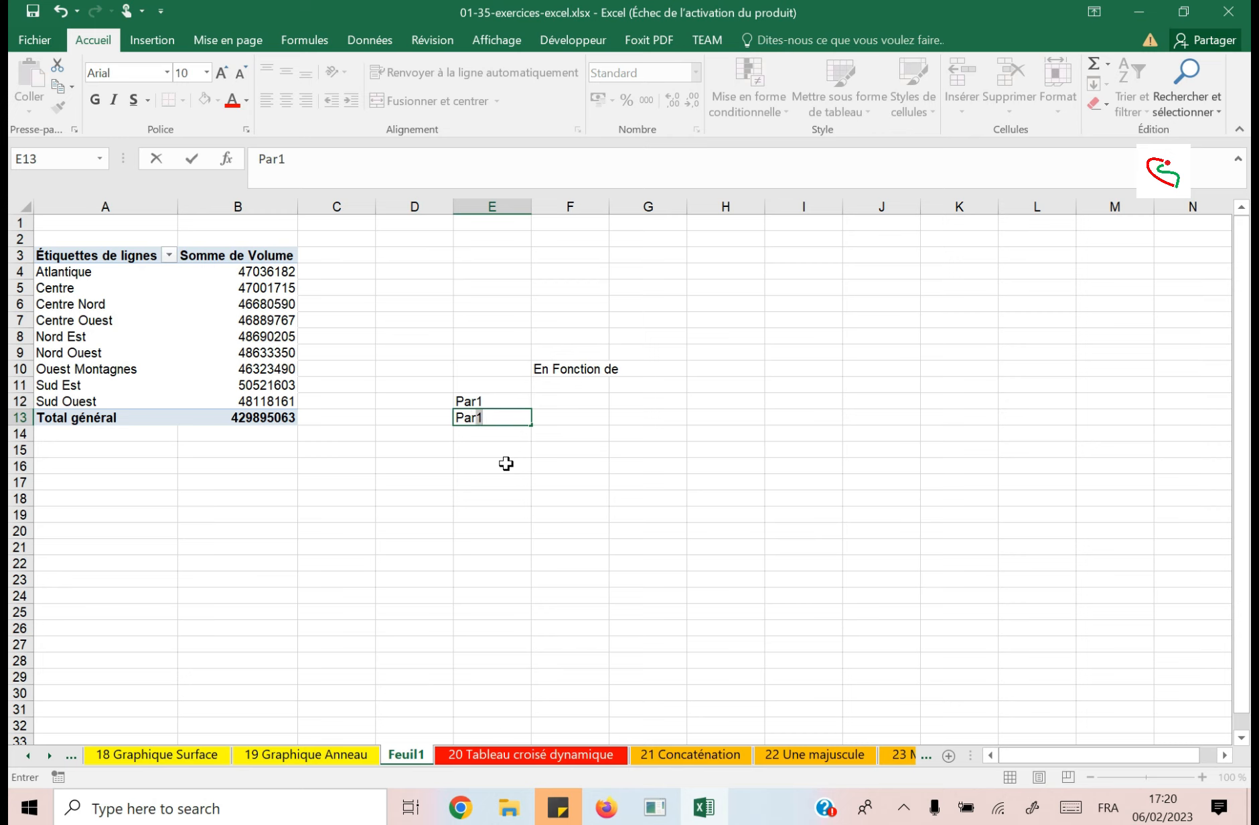
text(2)
key(Return)
text(,,)
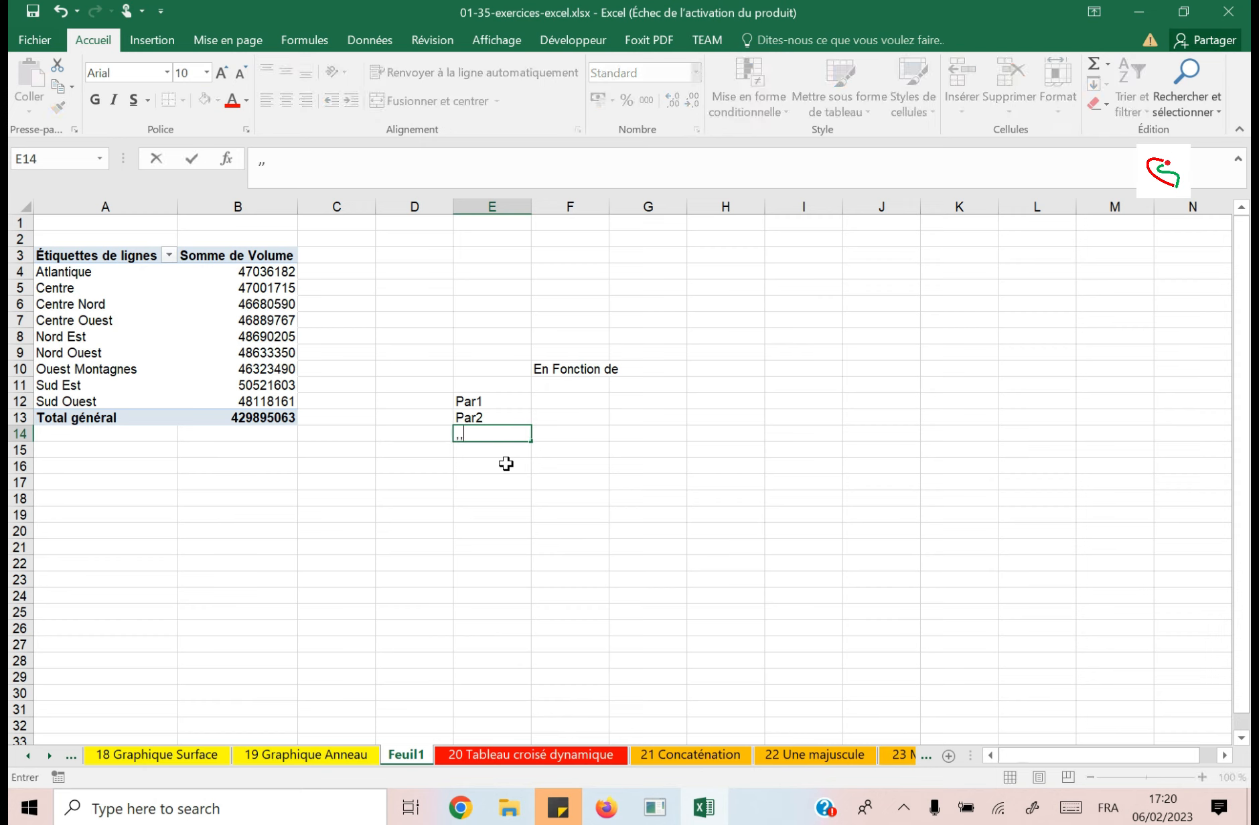
text(,,)
Enter the sample column headings Fonct1, Fonct2 and Fonct3 in cells F10 to H10, replacing the text in F10.
click(568, 368)
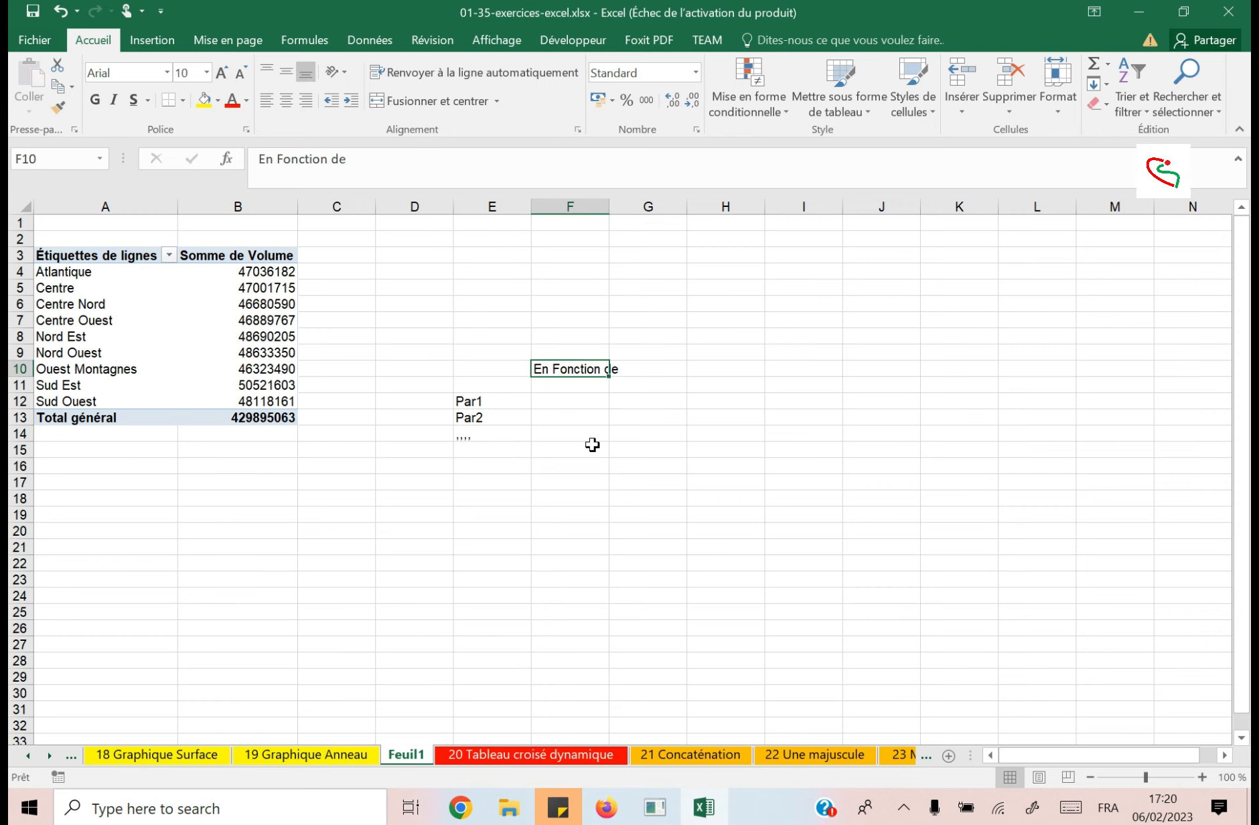
text(Fonc)
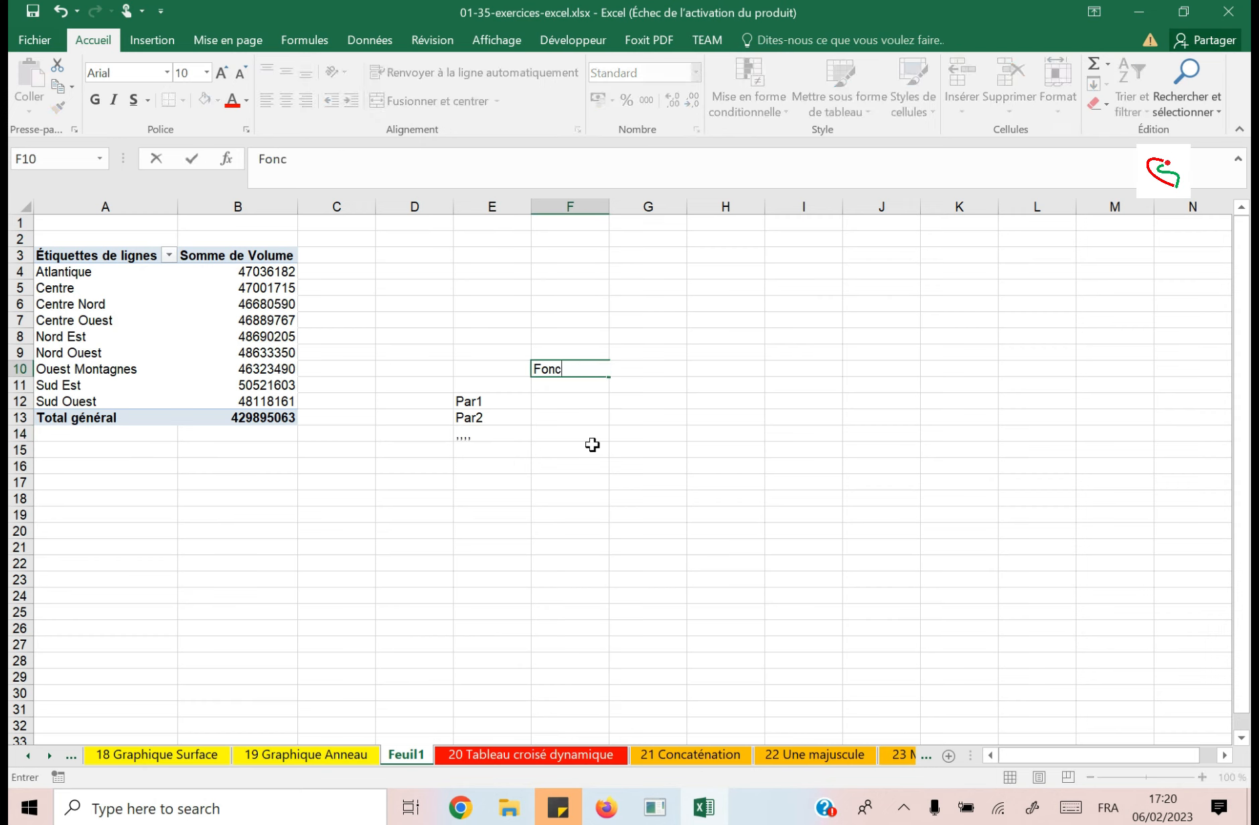
text(t1)
key(Tab)
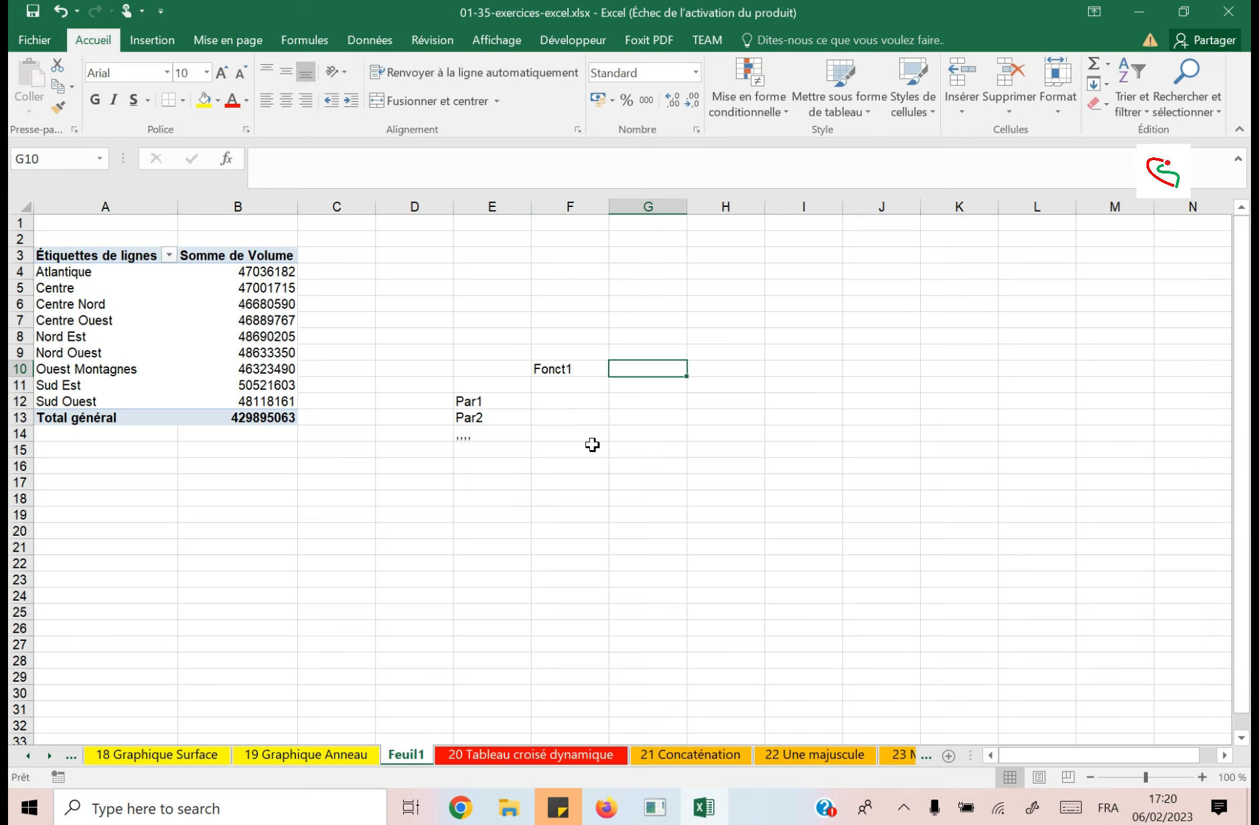
text(Fonct)
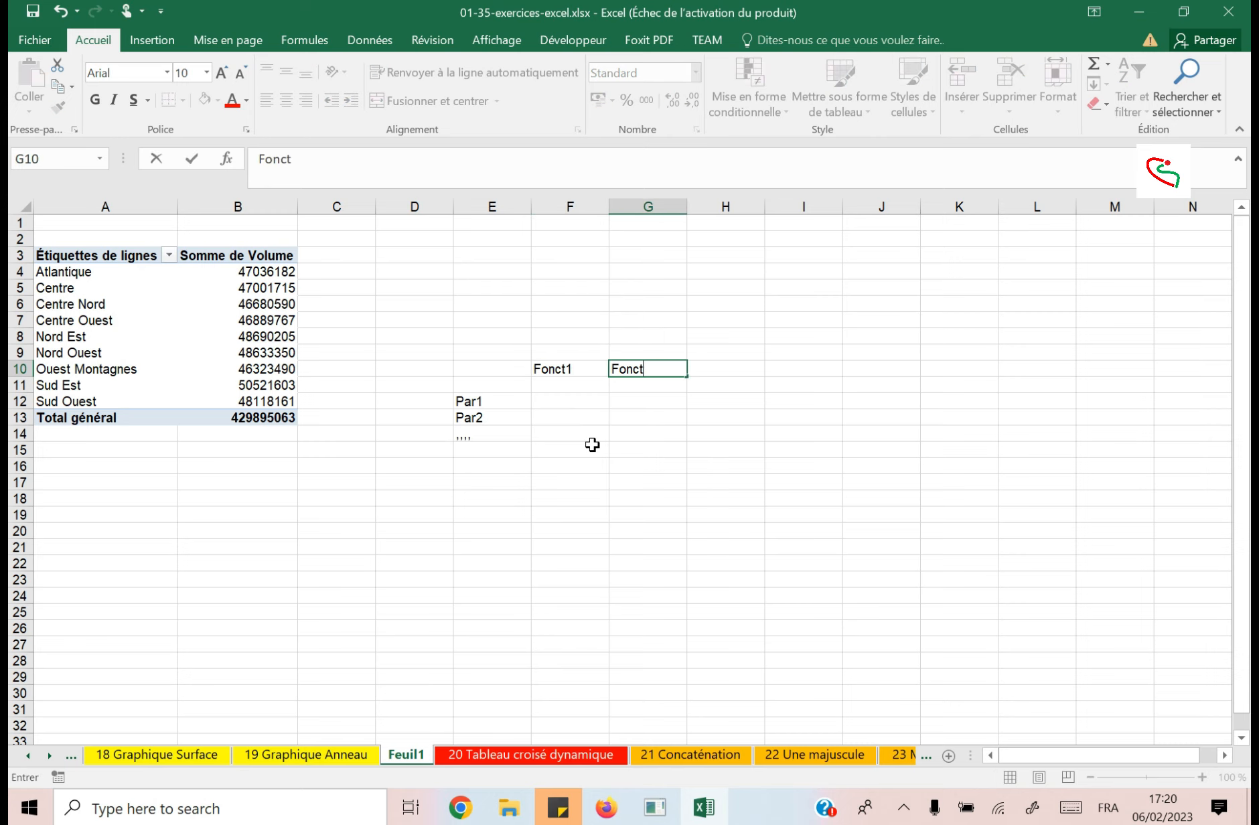
text(2)
key(Tab)
text(Fp,)
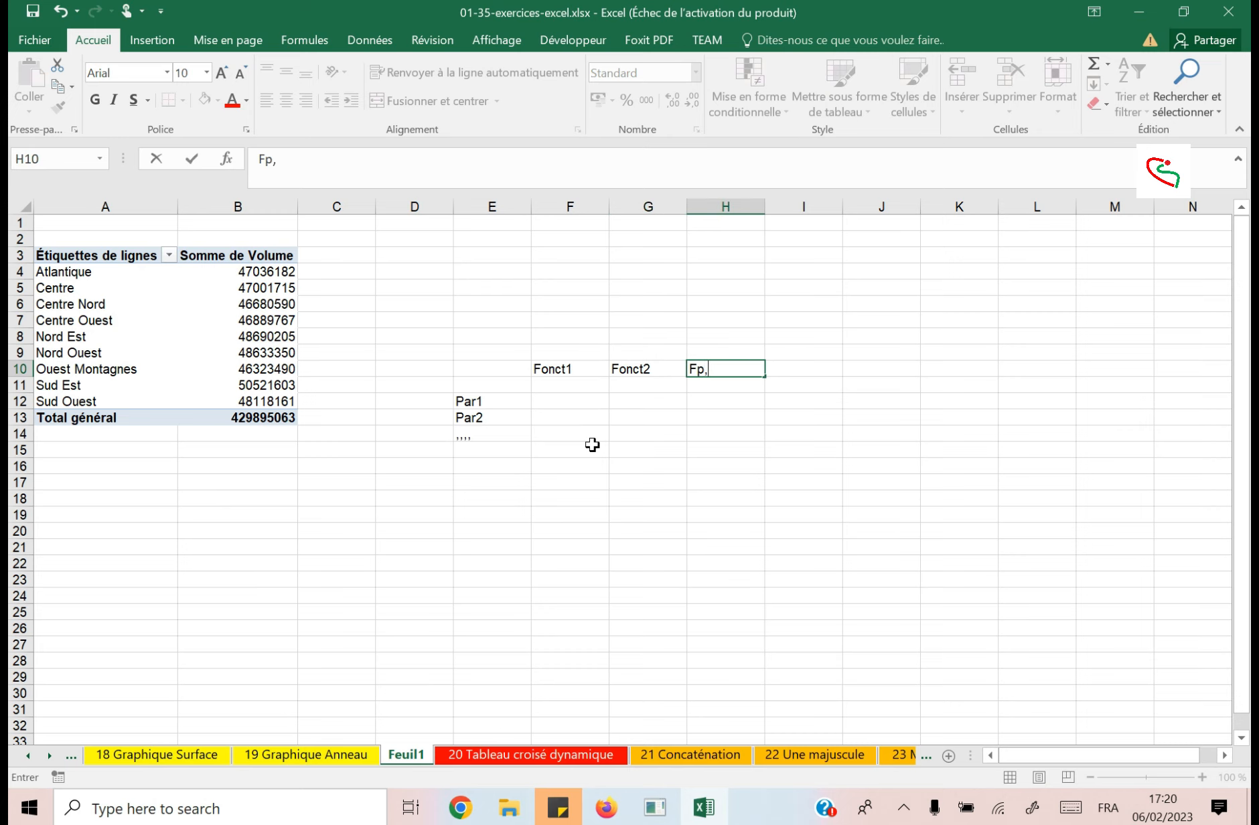
key(BackSpace)
key(BackSpace)
text(onct3)
Fill the sample table's value area F12:H13 with the standard blue colour.
drag(569, 401, 708, 426)
click(218, 106)
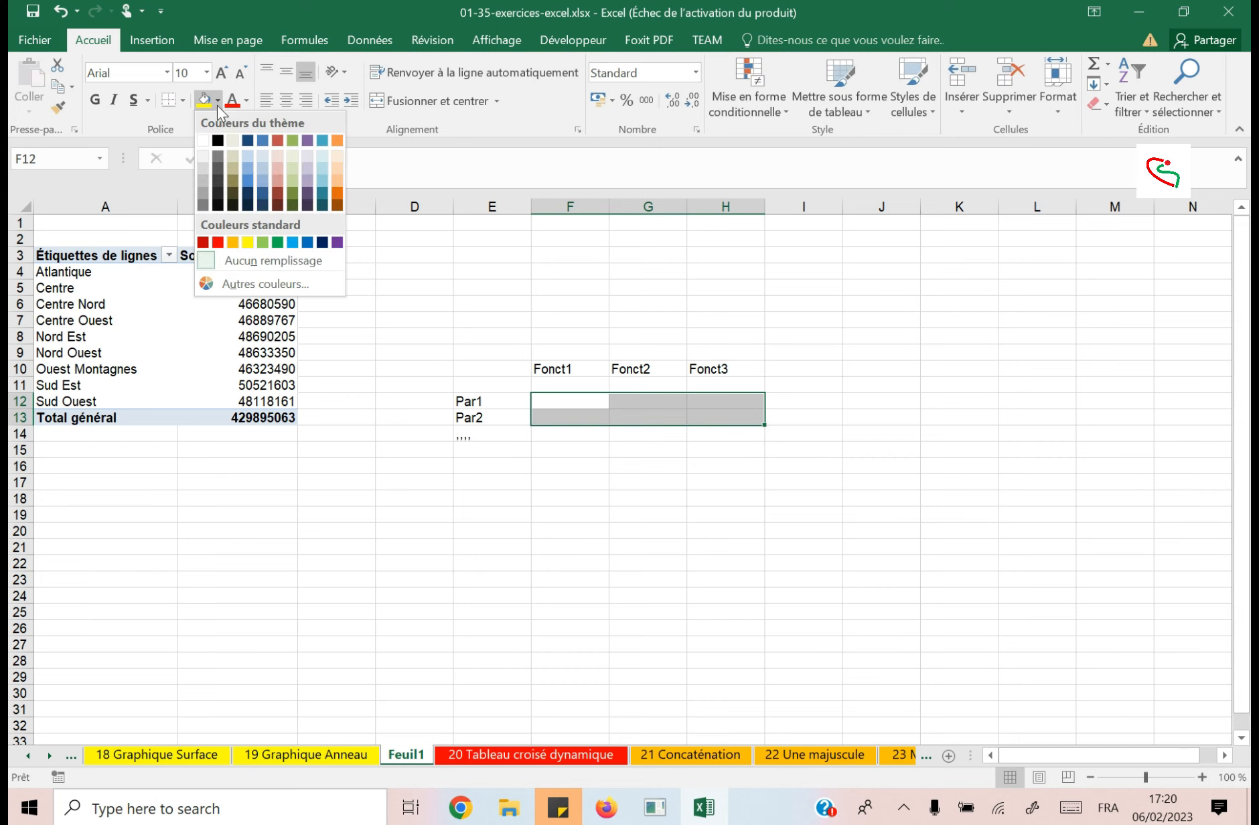
click(311, 245)
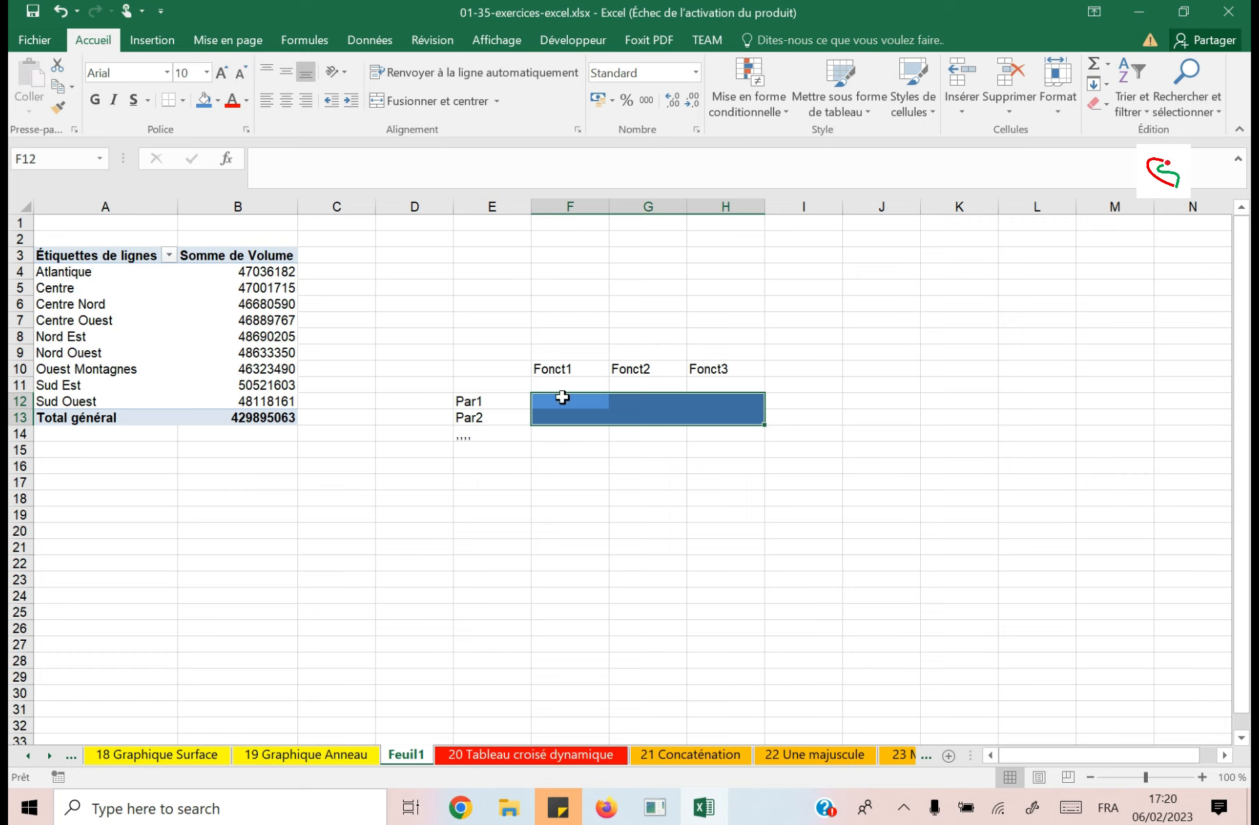
click(696, 401)
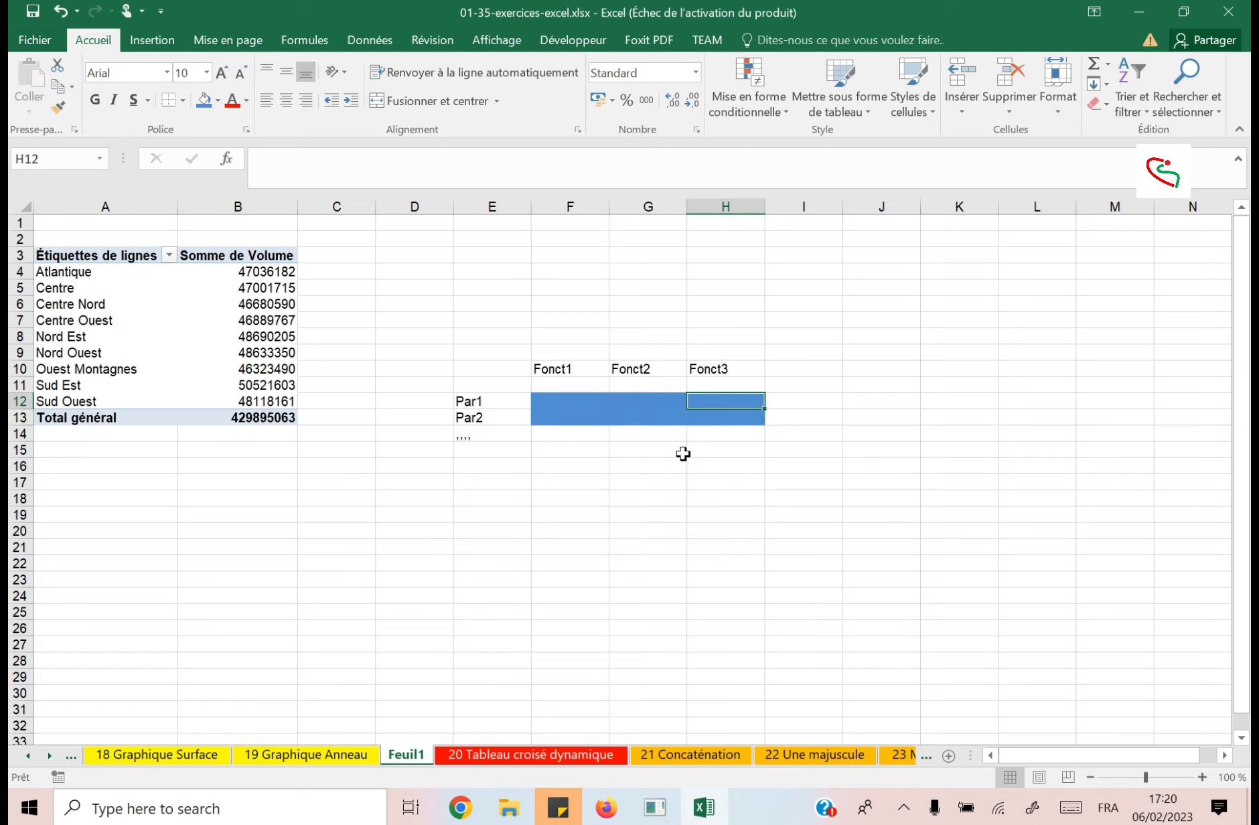
Add the Année field to the pivot table's columns and check the year and grand total columns.
drag(477, 402, 483, 439)
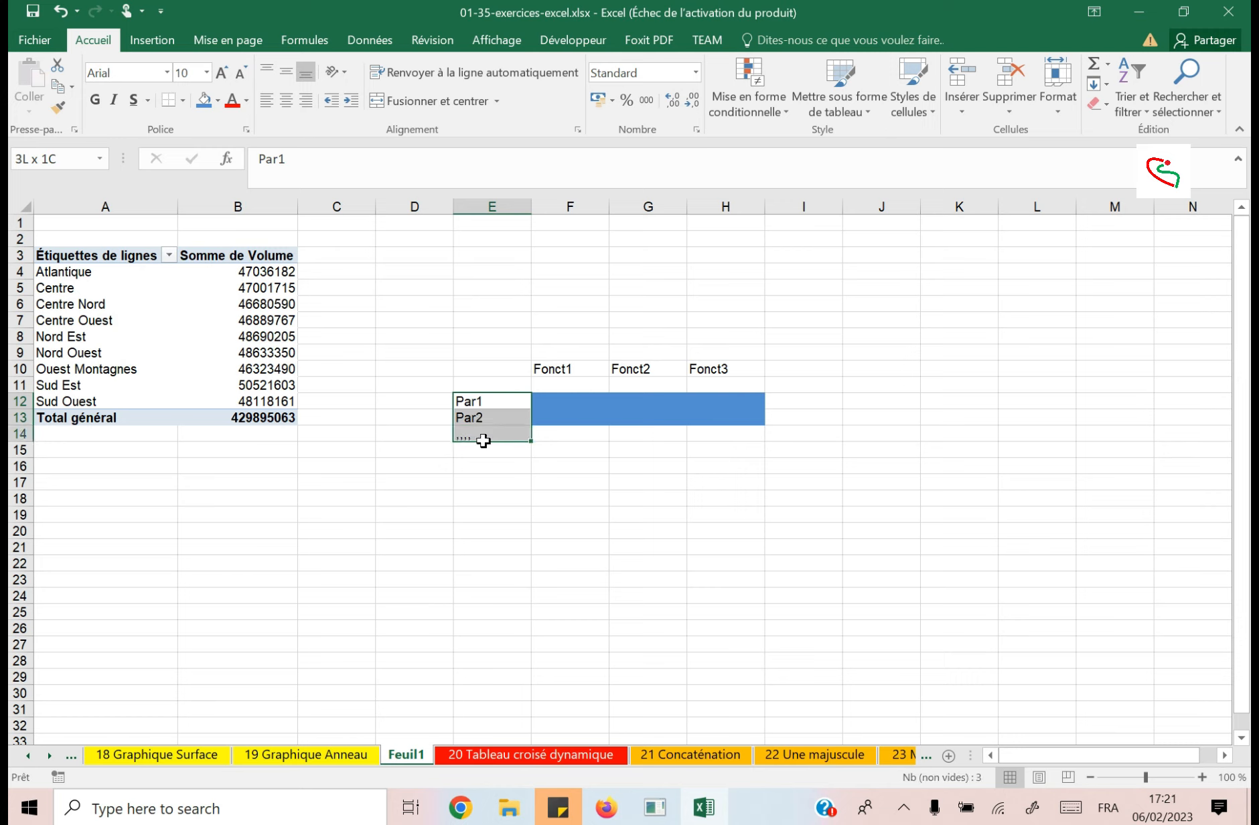
drag(544, 368, 725, 365)
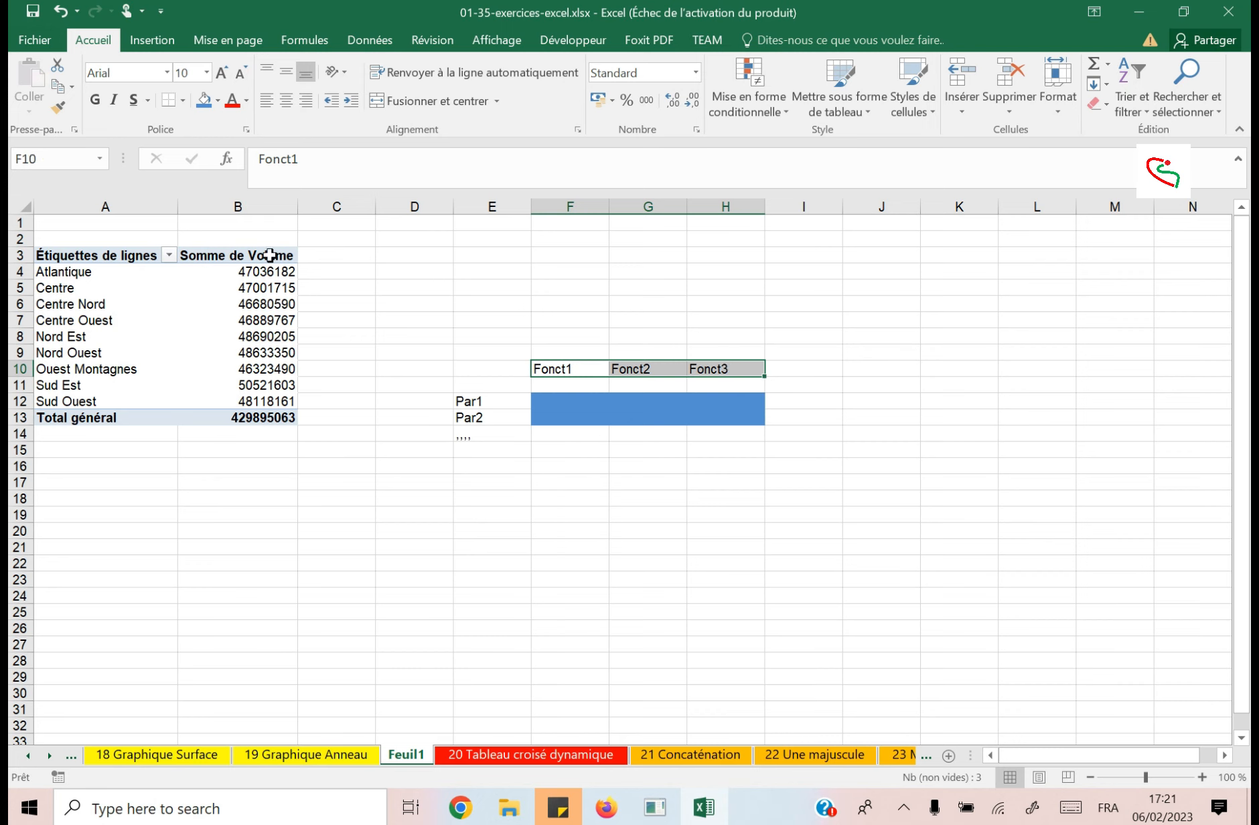
drag(261, 271, 278, 386)
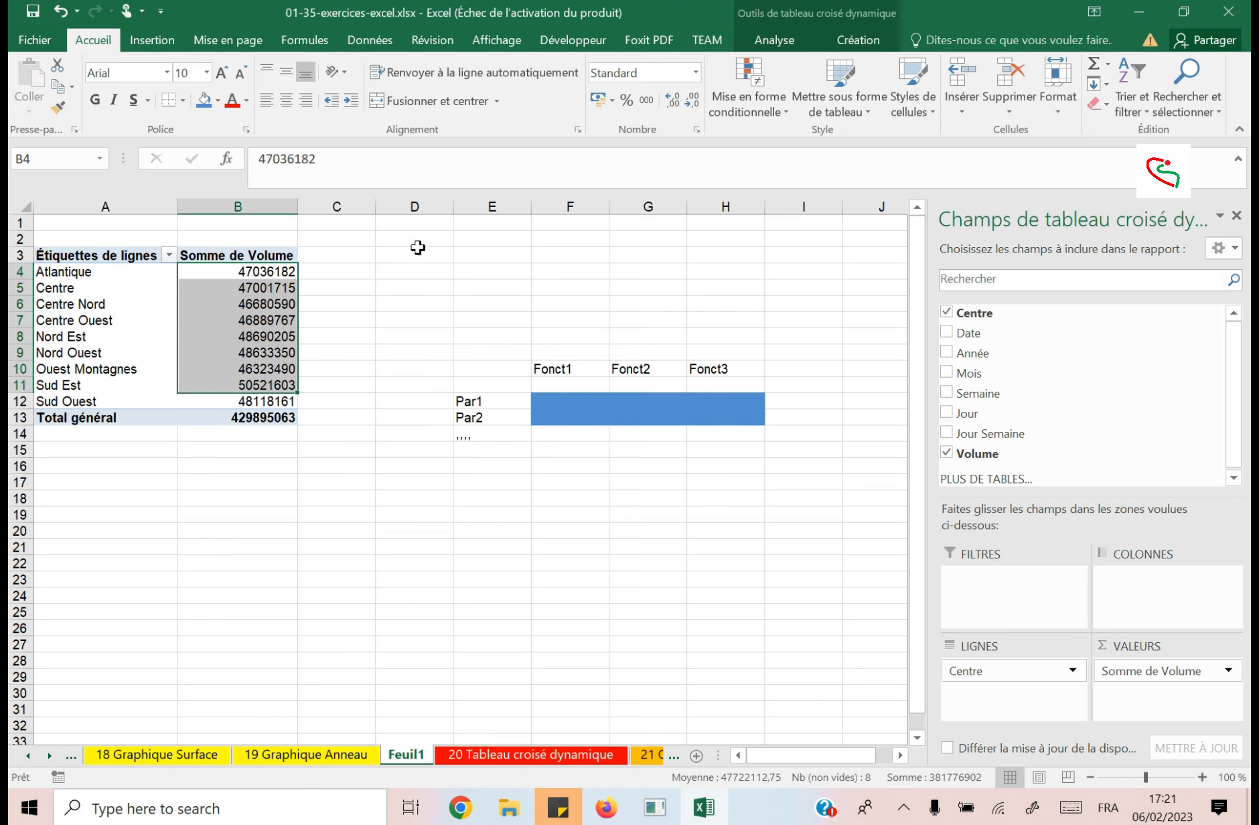
click(244, 304)
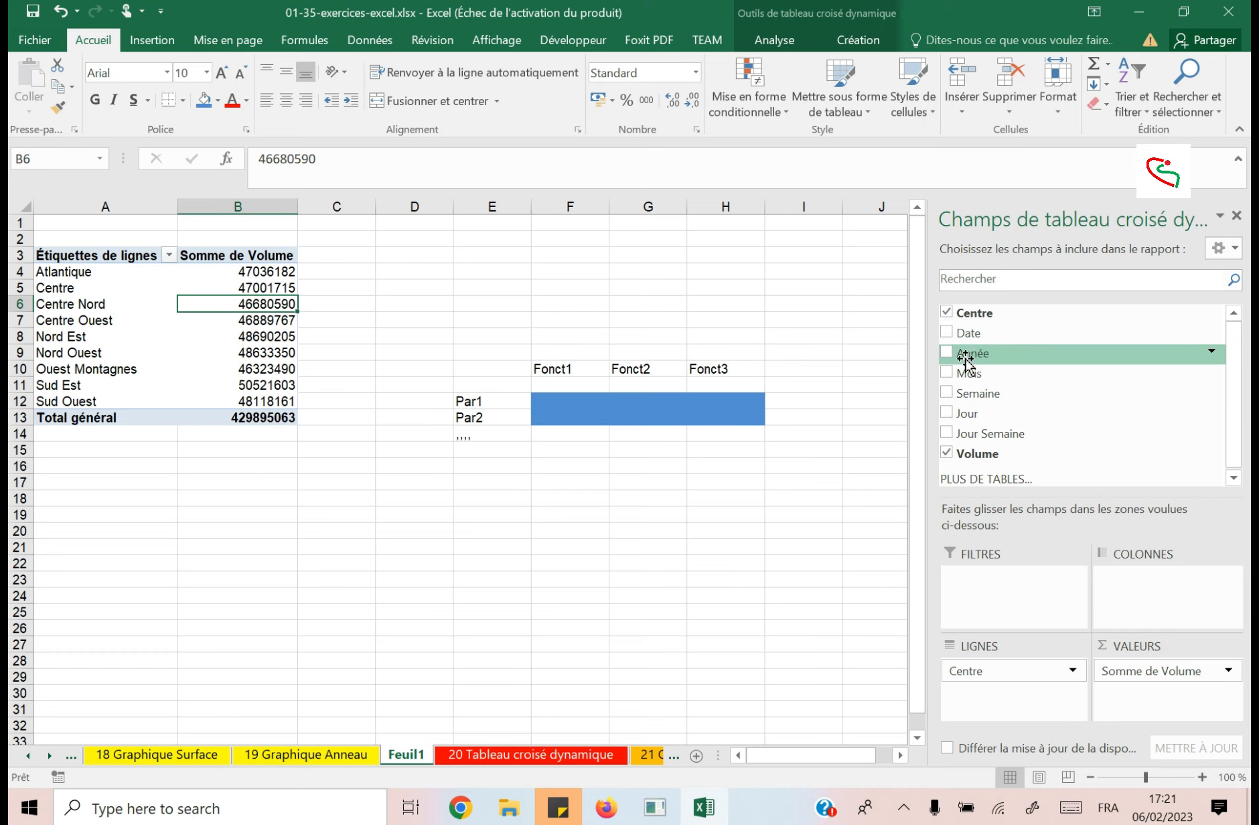
drag(947, 349, 1145, 584)
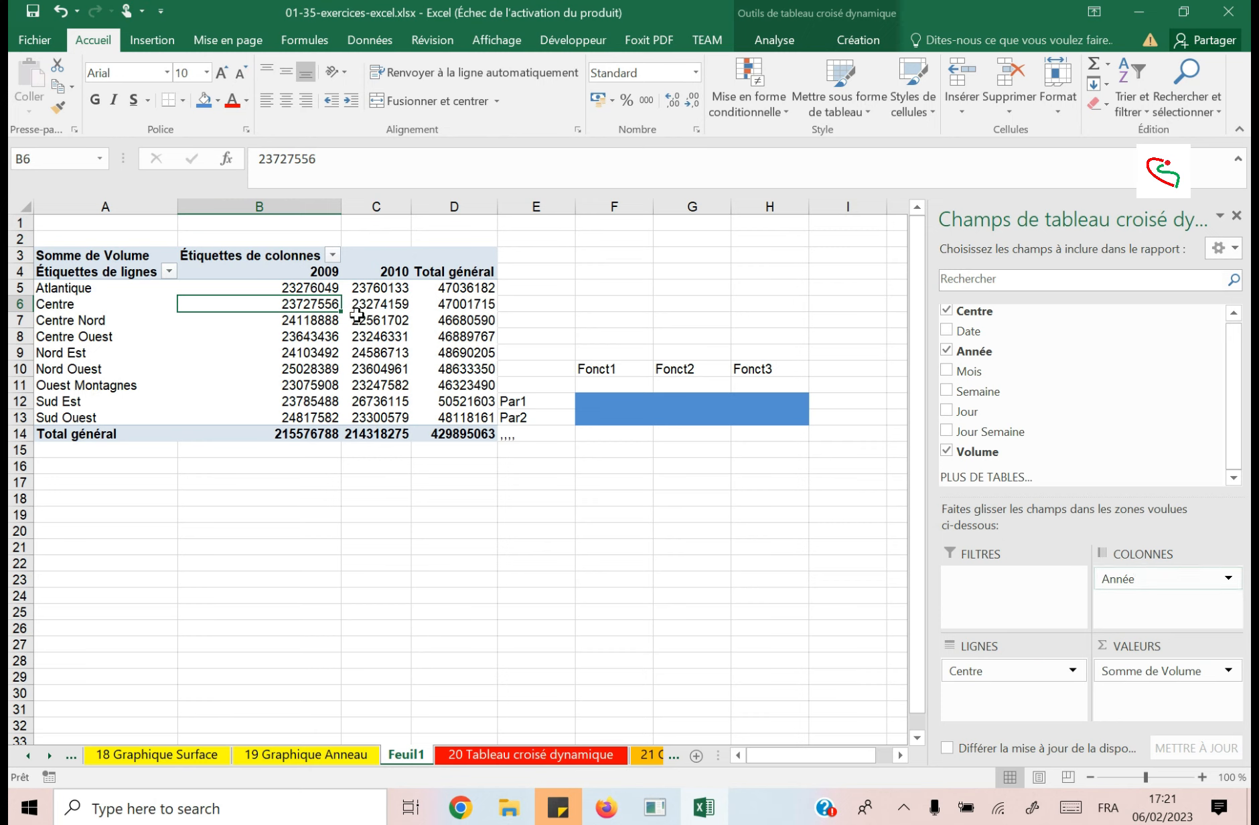
click(265, 286)
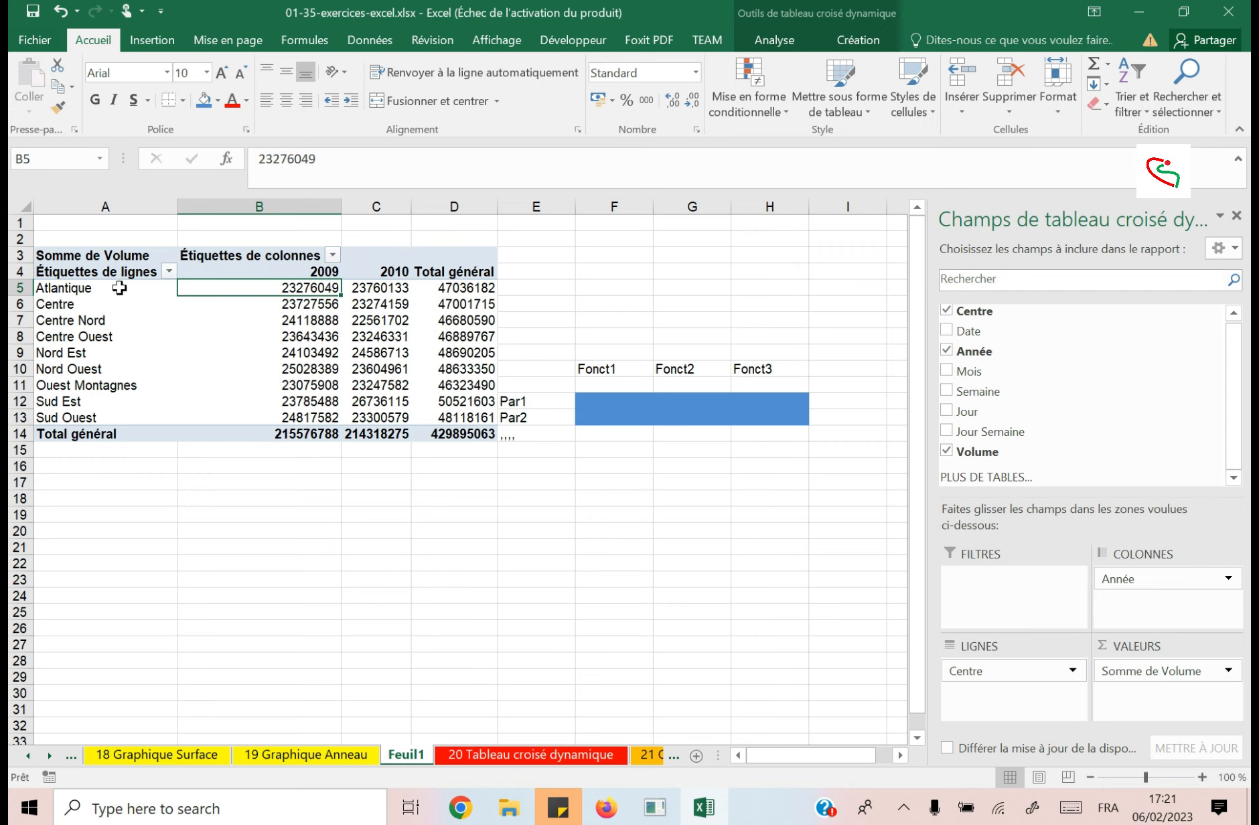
click(316, 270)
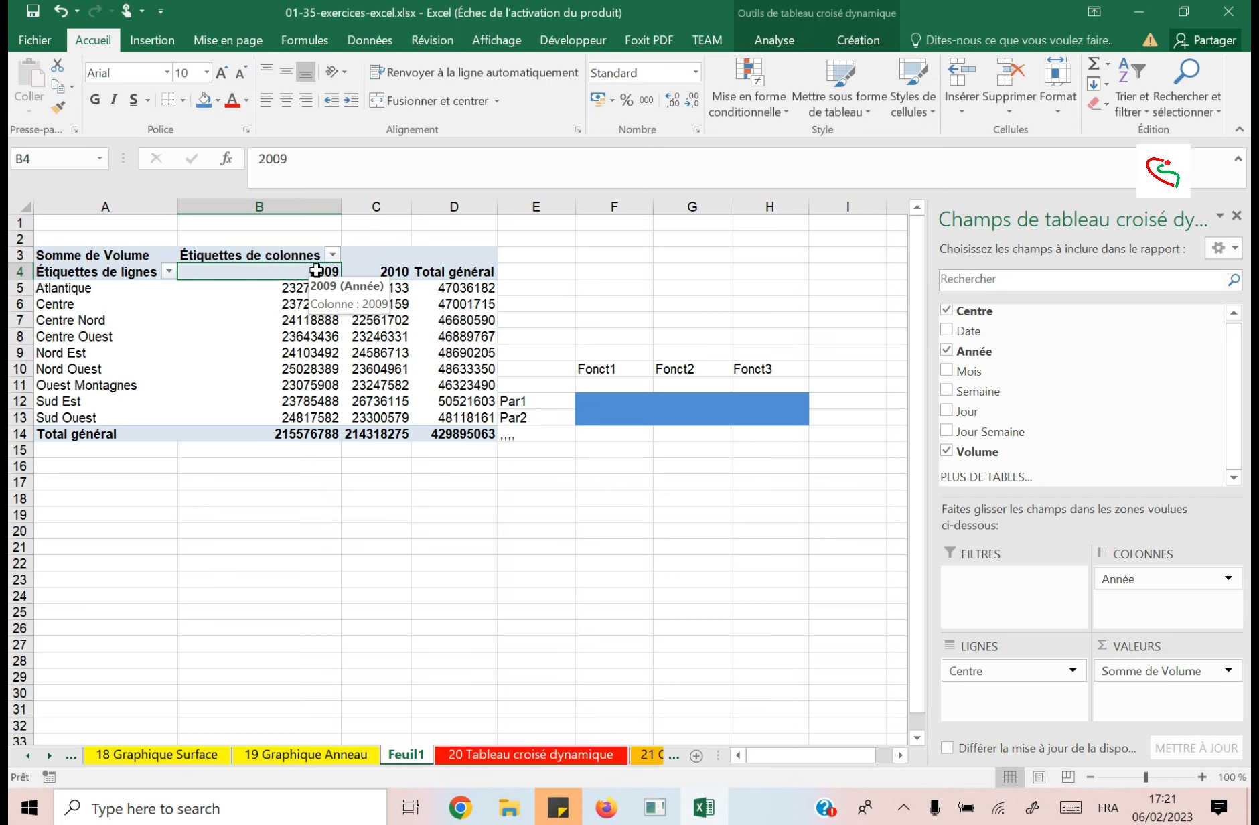
click(383, 272)
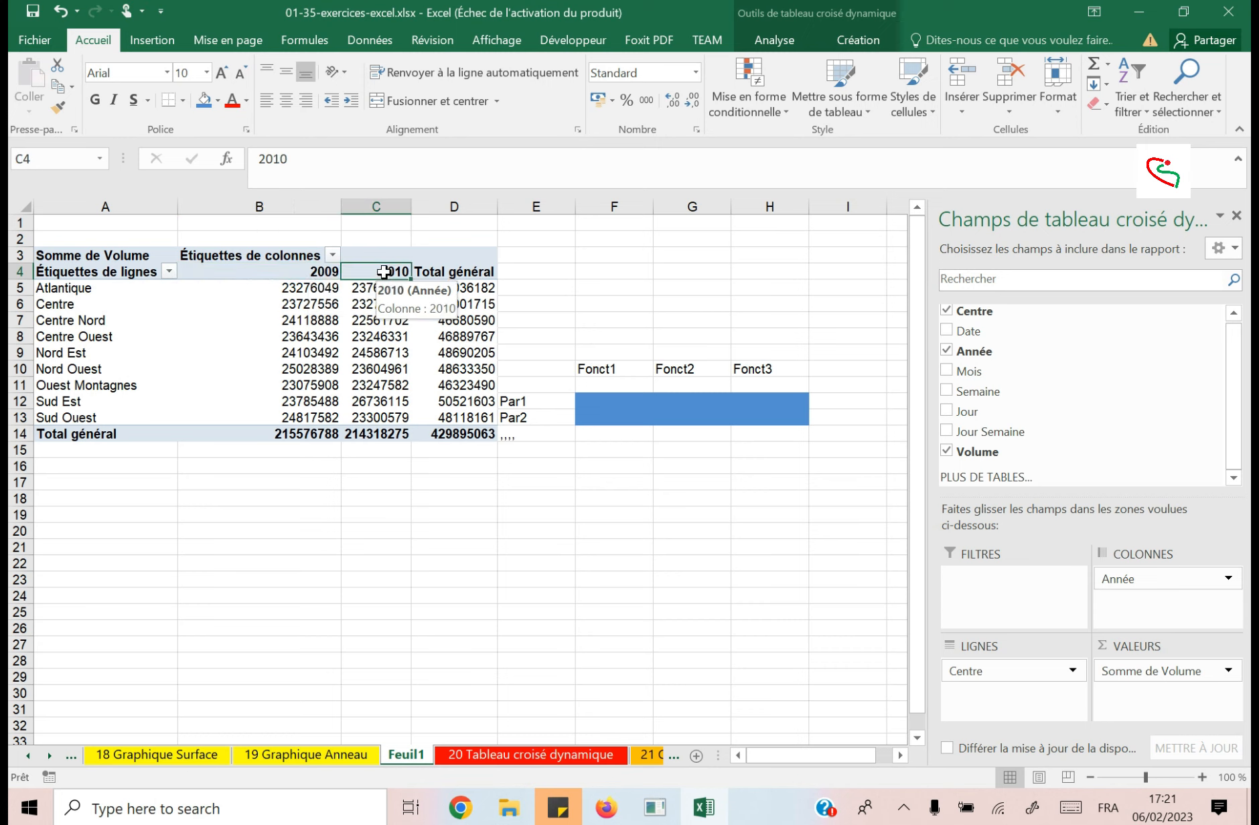
click(462, 271)
click(462, 287)
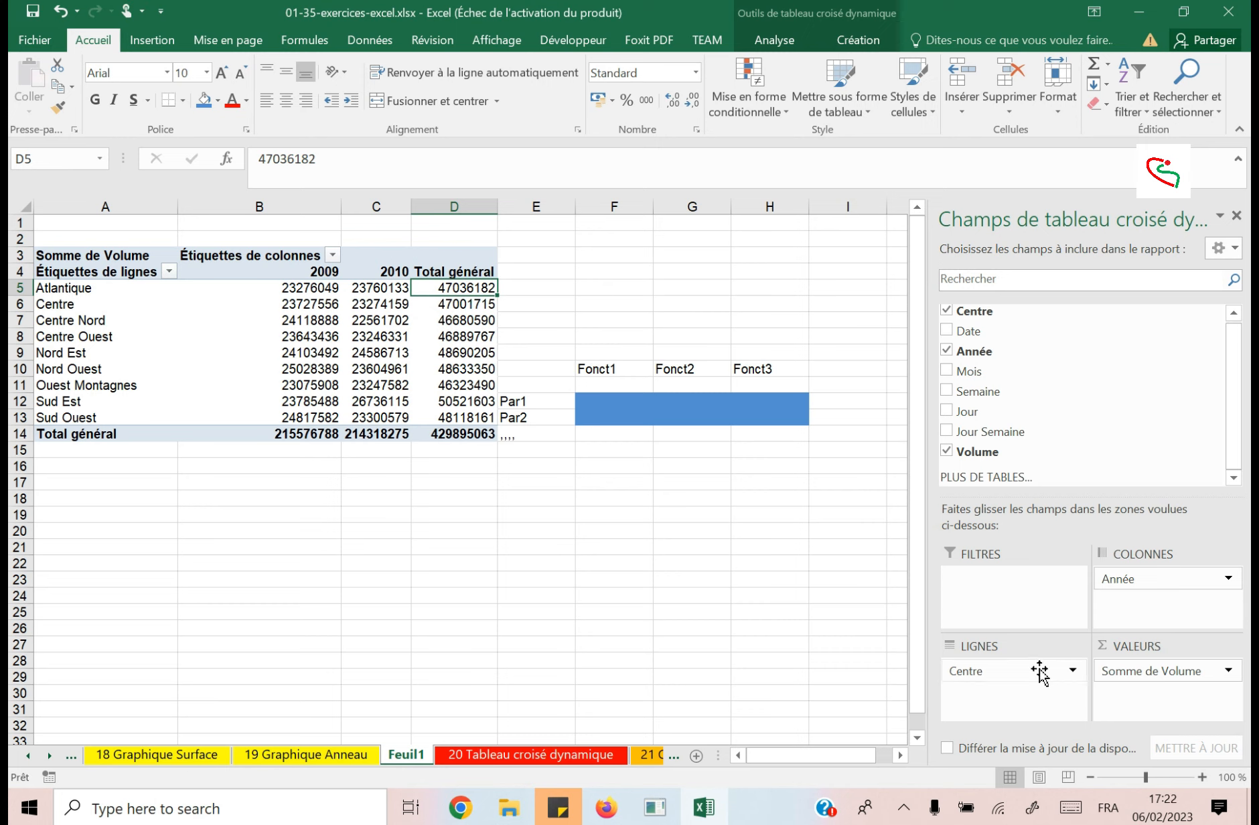
Try the pivot table with Année in the rows and Centre in the columns, and return both fields to their original areas.
mouse_move(1039, 670)
mouse_down()
mouse_move(1167, 601)
mouse_move(1018, 675)
mouse_up()
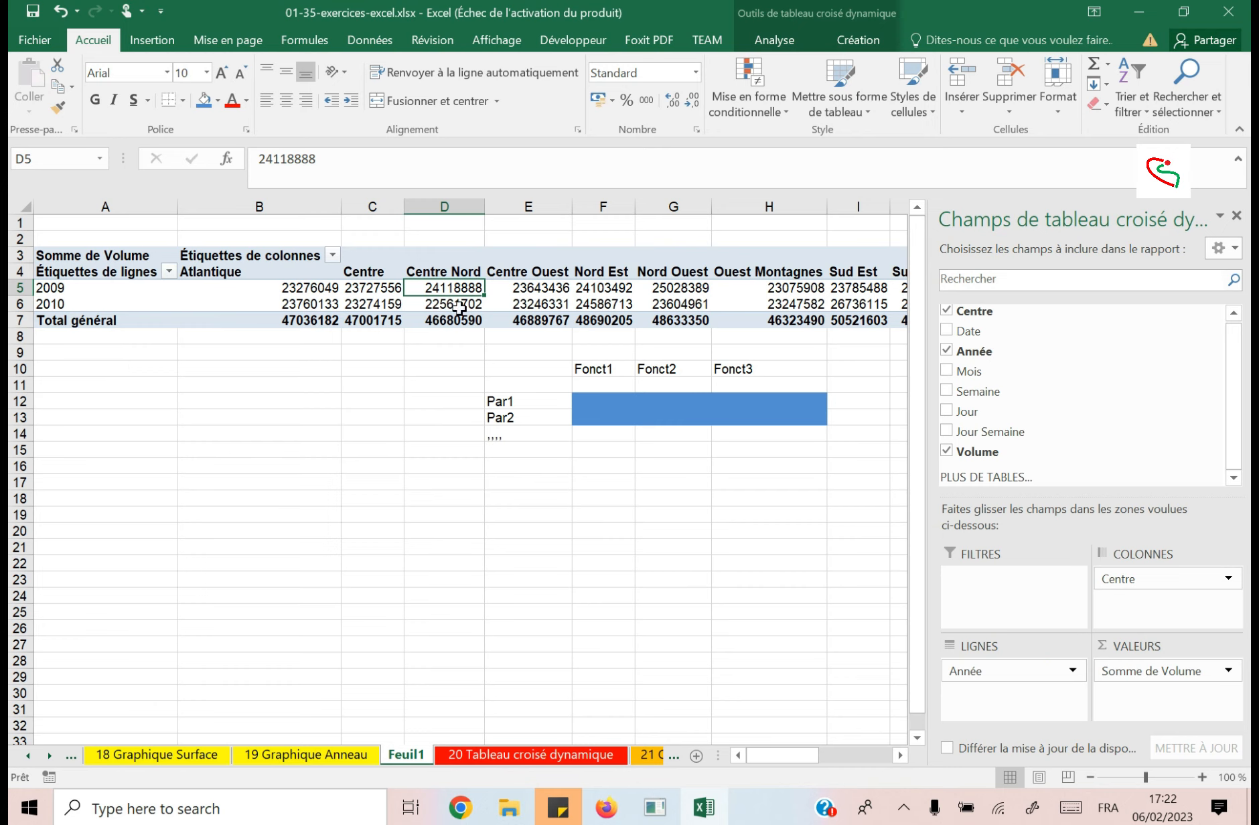
click(305, 272)
click(379, 286)
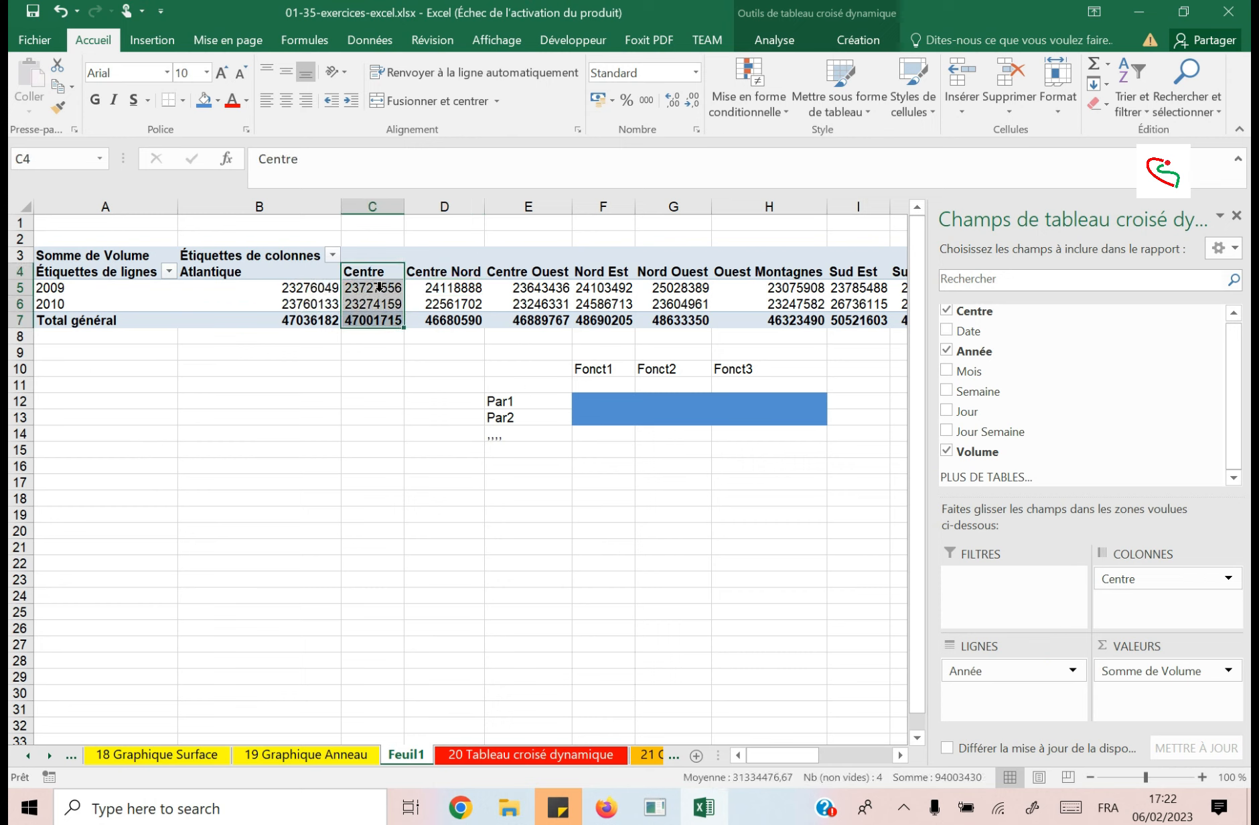
click(436, 282)
click(508, 293)
drag(585, 258, 599, 320)
click(690, 299)
click(759, 297)
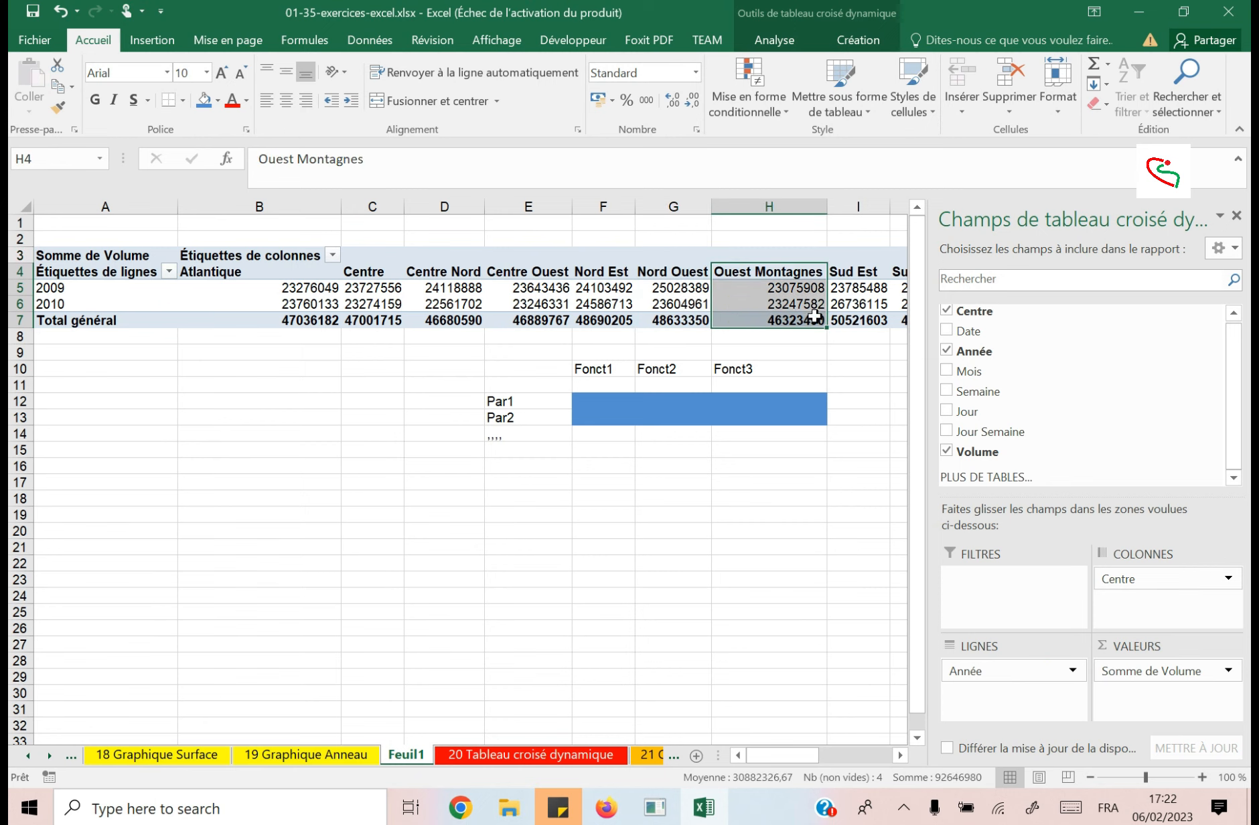
click(860, 287)
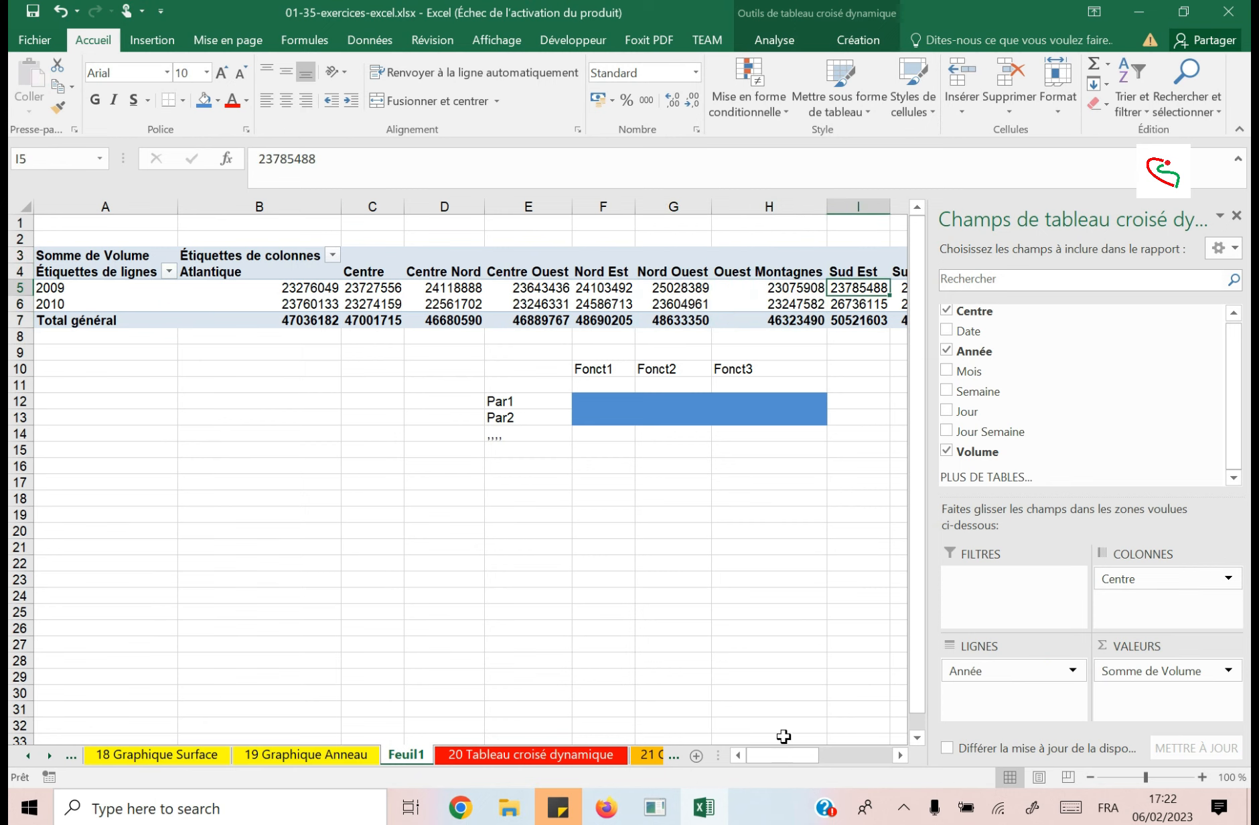
drag(797, 755, 760, 755)
drag(1185, 579, 1147, 582)
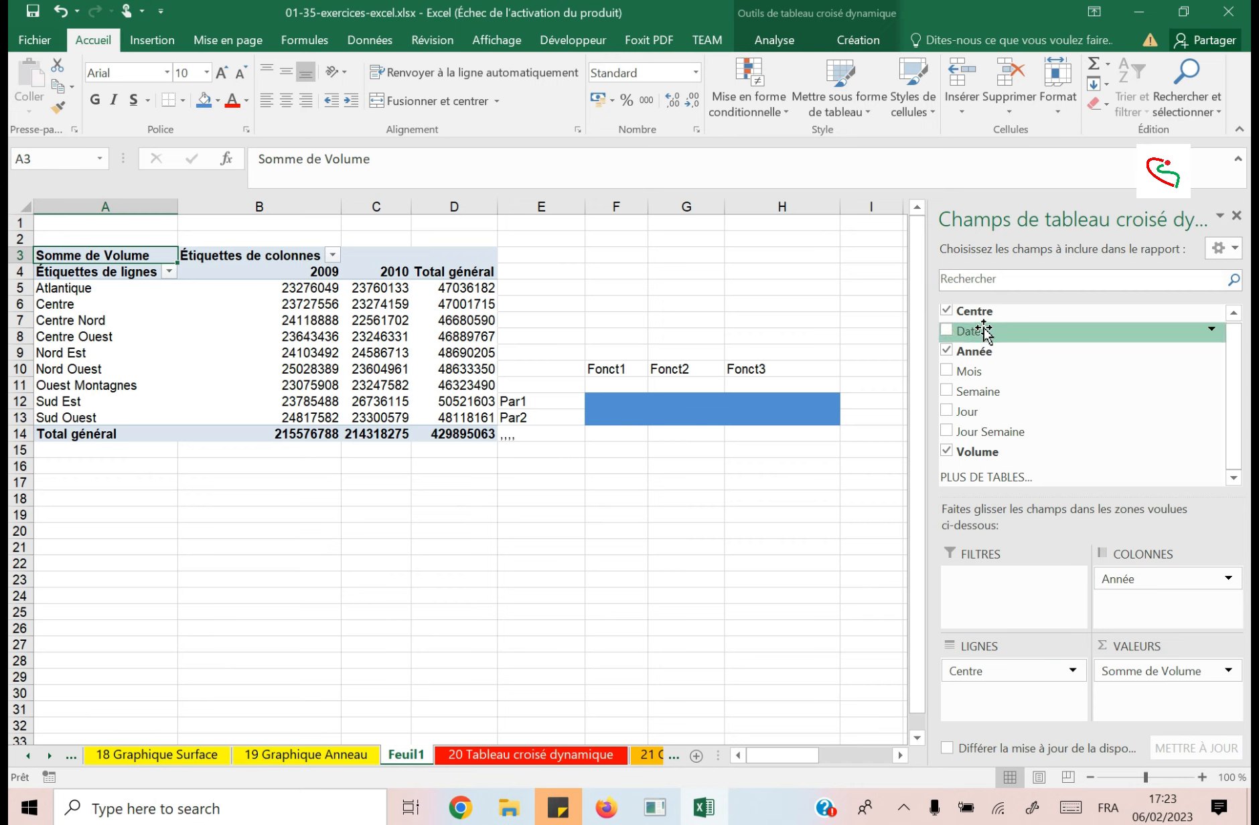
Add the Mois field as a pivot table filter and look through its list of months without filtering.
drag(988, 371, 1019, 610)
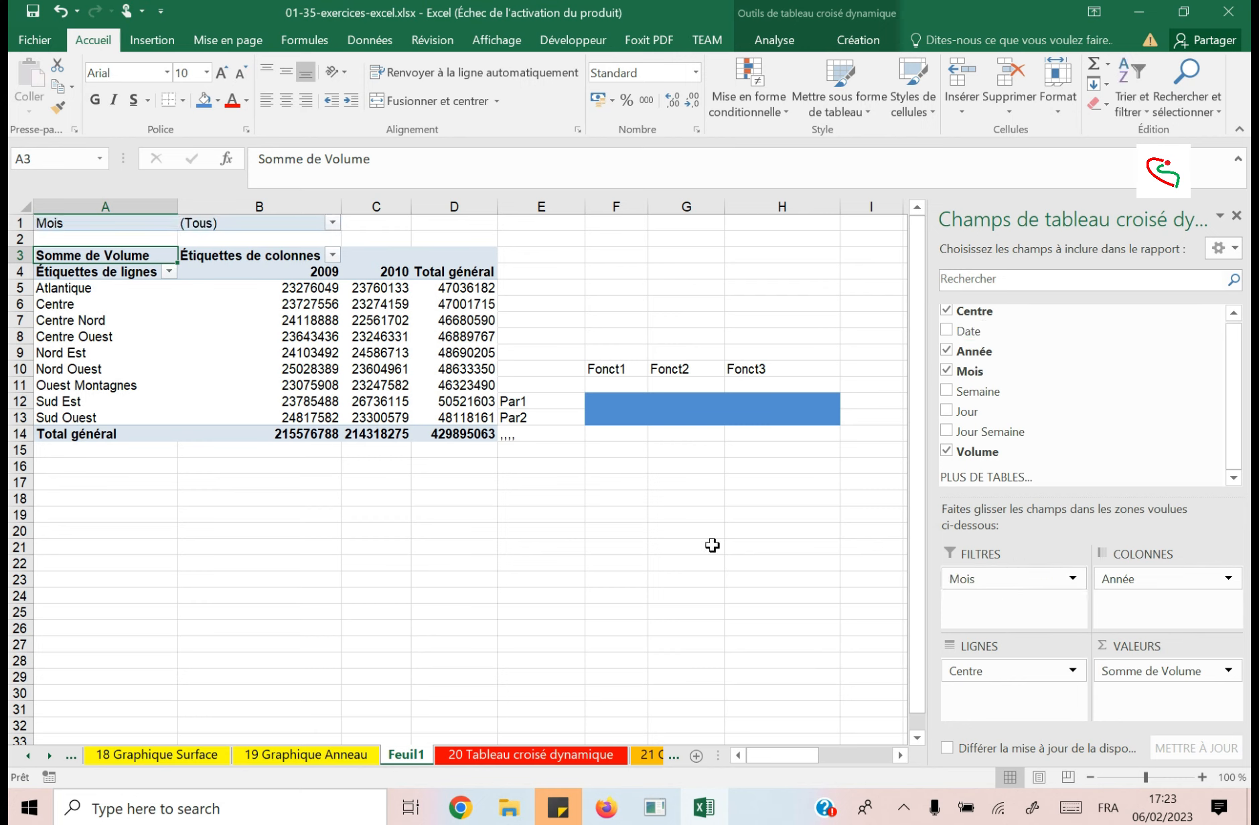
click(333, 224)
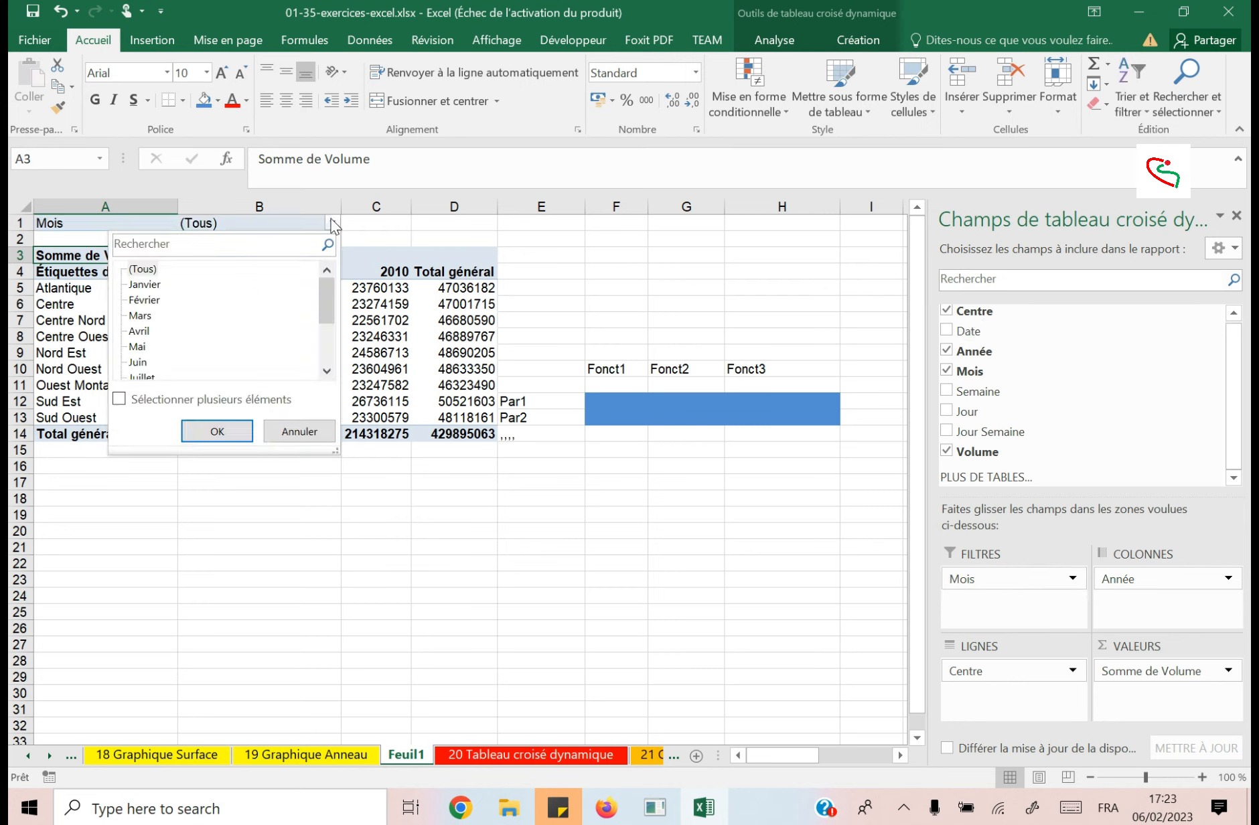
click(333, 224)
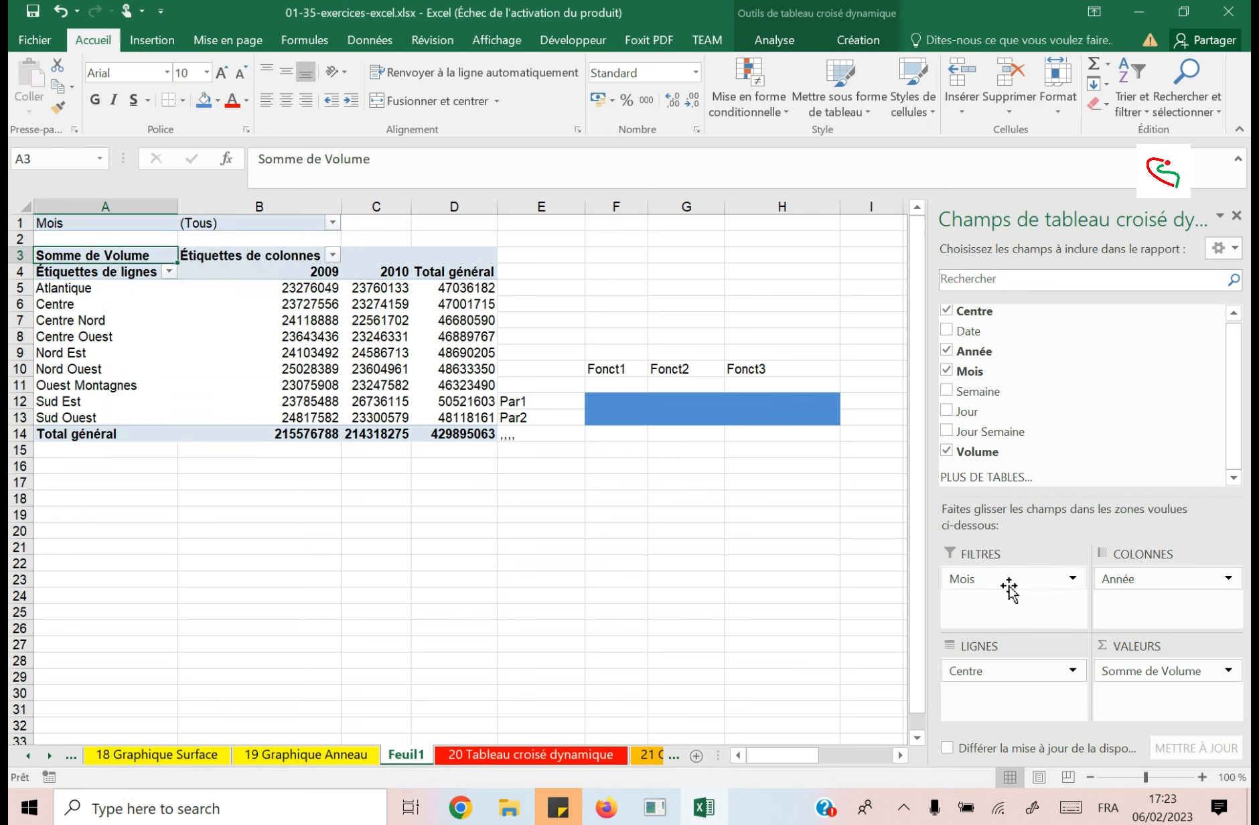
Insert a blank column before the sample table's row labels to separate the table from the pivot table.
drag(557, 370, 823, 413)
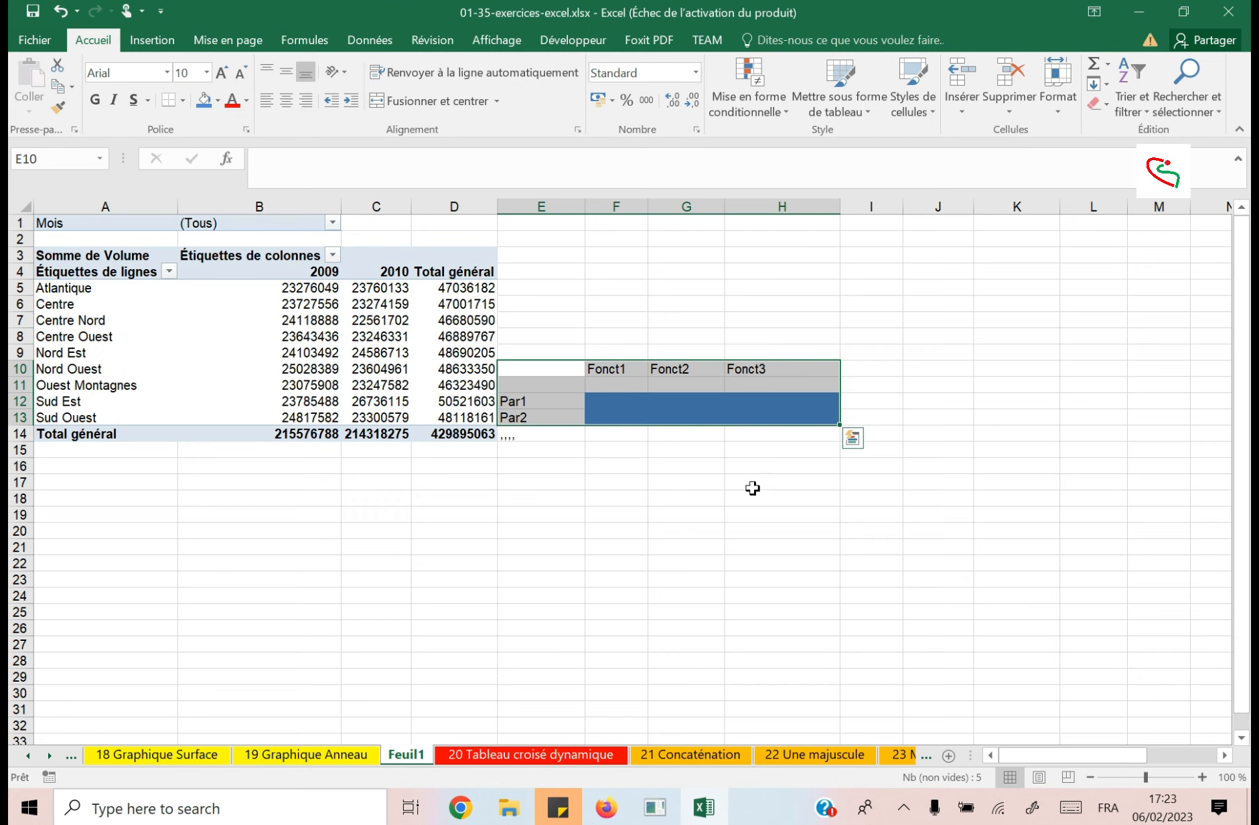
click(561, 201)
right_click(559, 207)
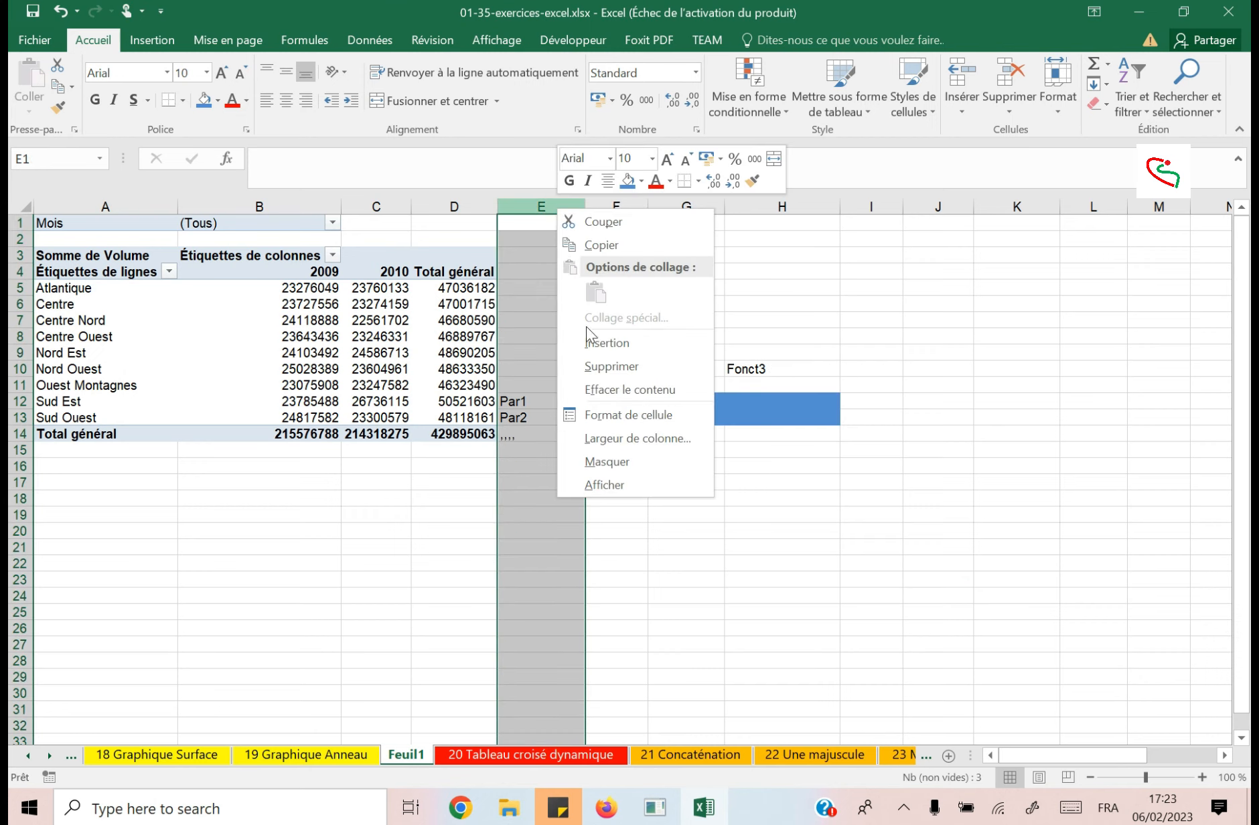
click(613, 343)
click(633, 416)
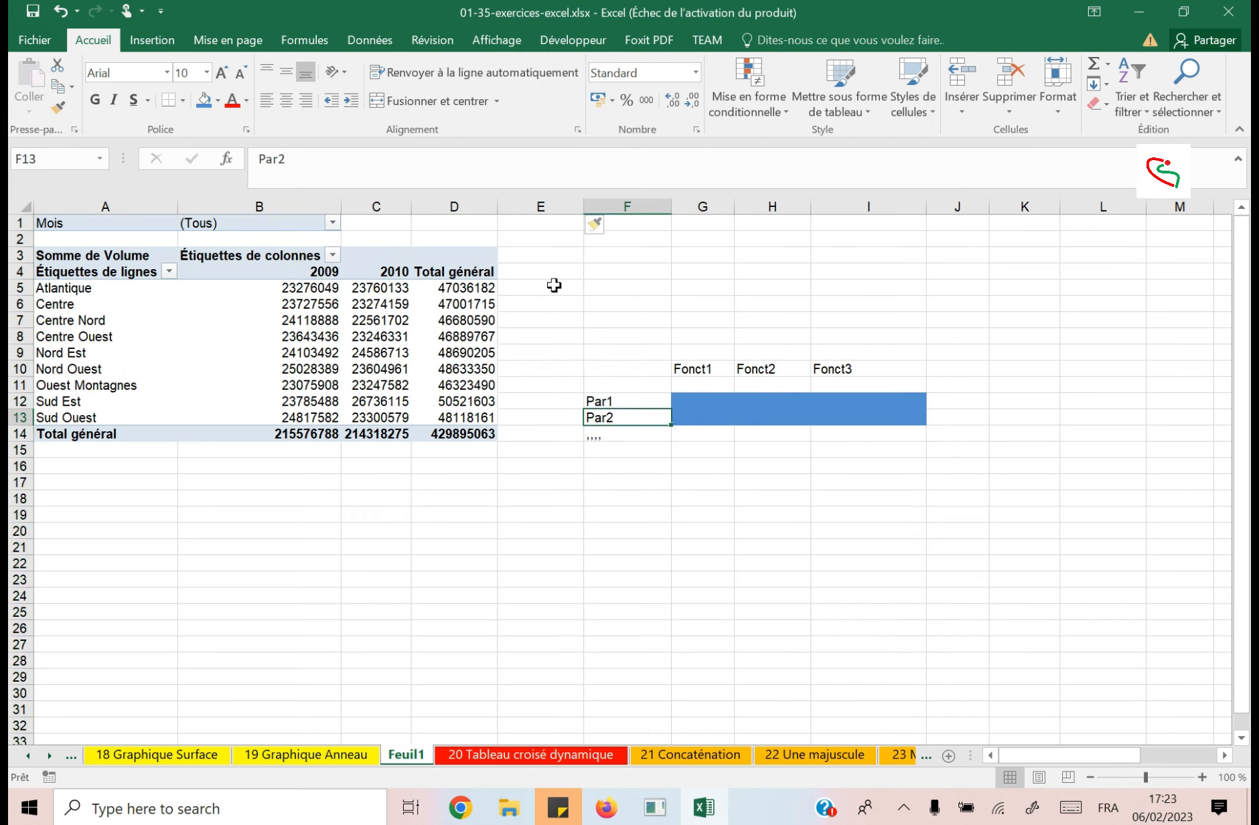
Enter the label "Uniquement Pour" in cell F7, above the sample table.
click(780, 416)
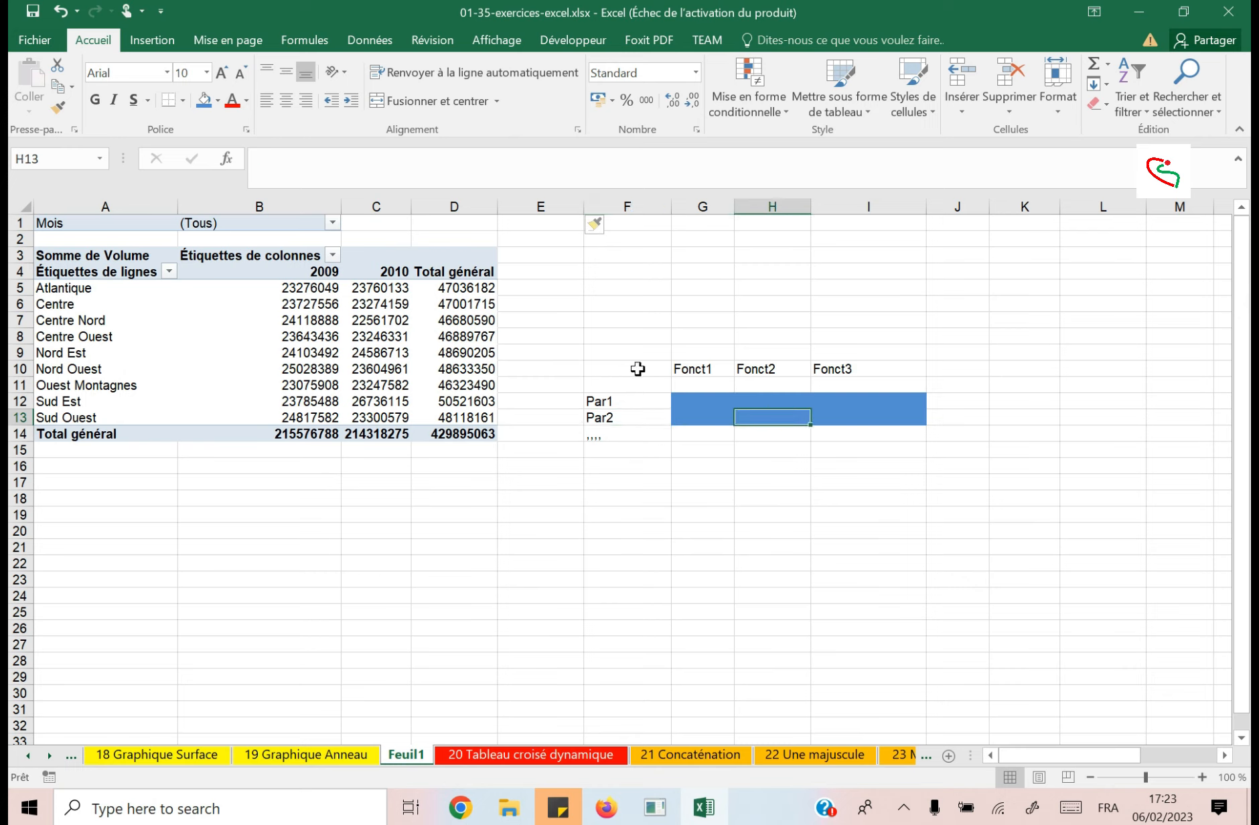
click(631, 324)
text(Uniquement)
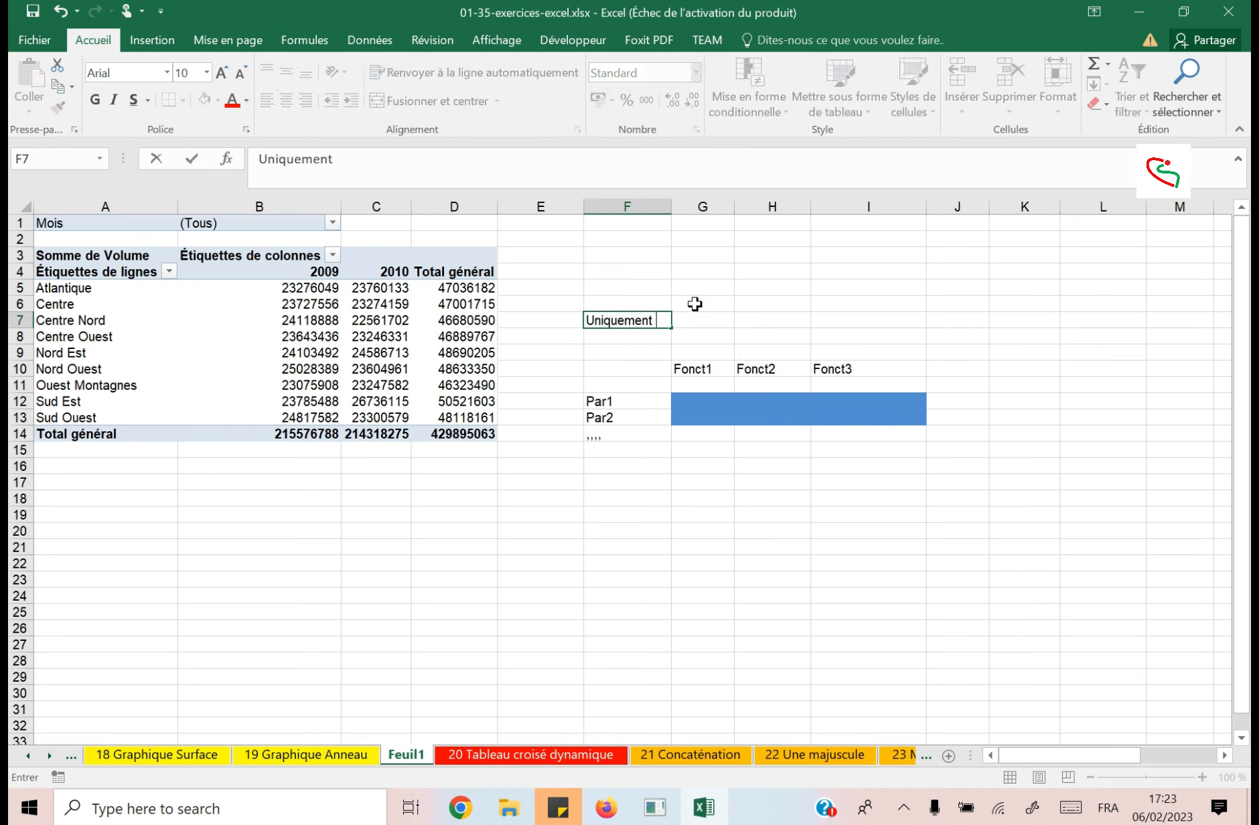
text( Pour)
key(Return)
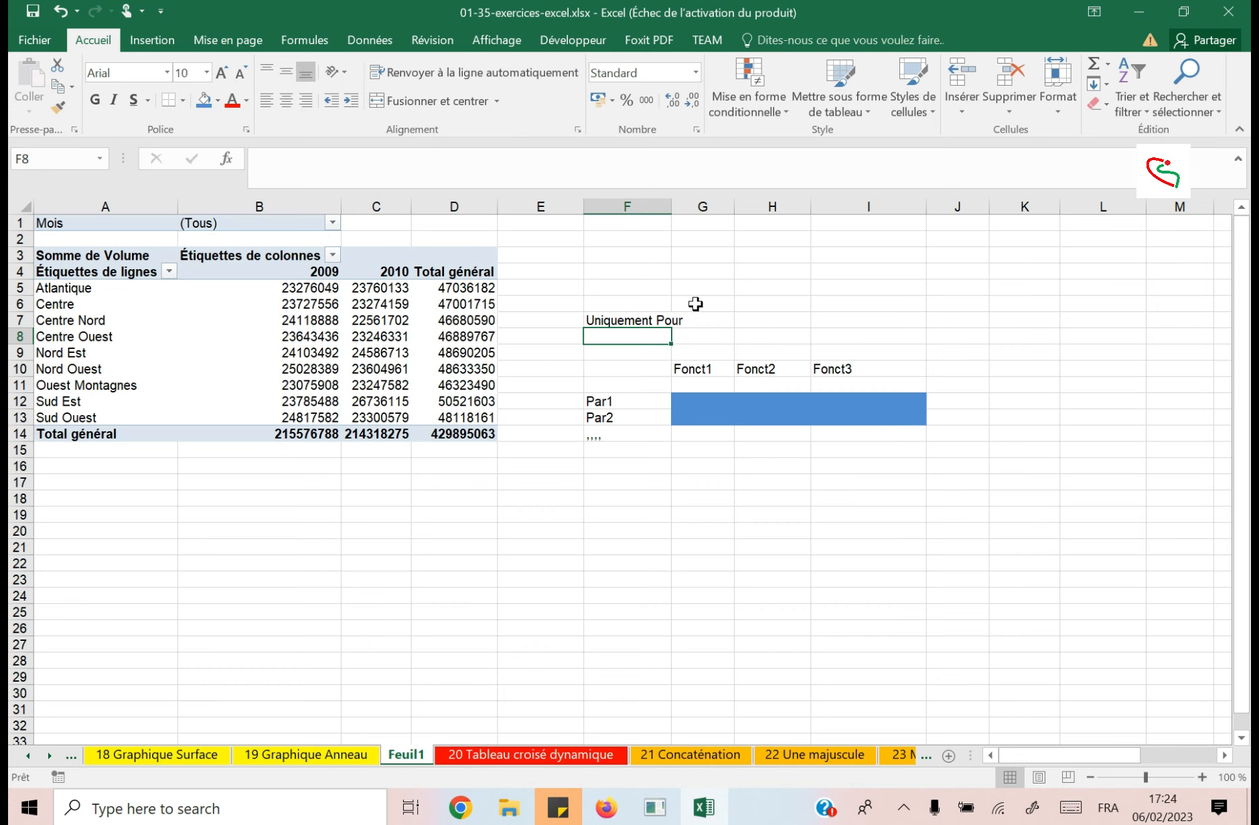
Examine the sample table's blue value area, its Fonct headers, its Par labels and the "Uniquement Pour" label.
drag(688, 402, 919, 421)
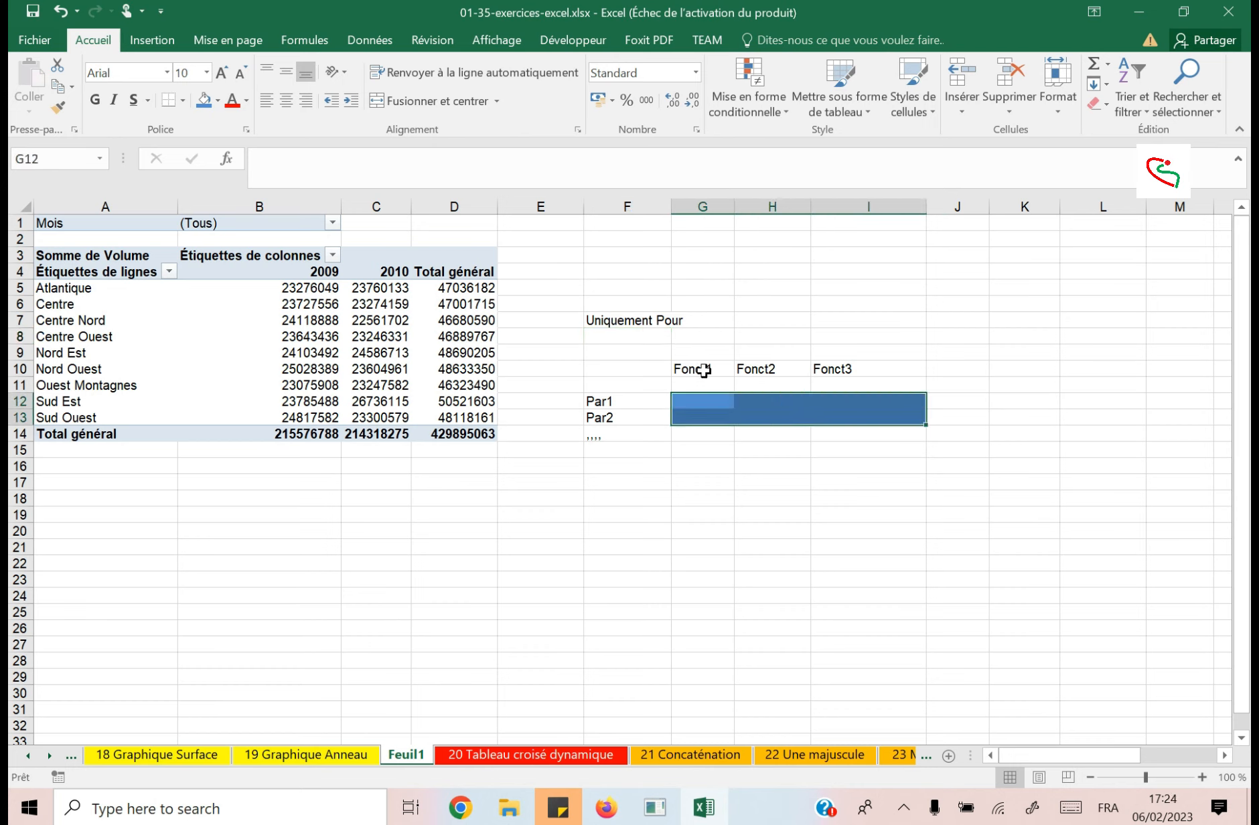
drag(696, 368, 907, 365)
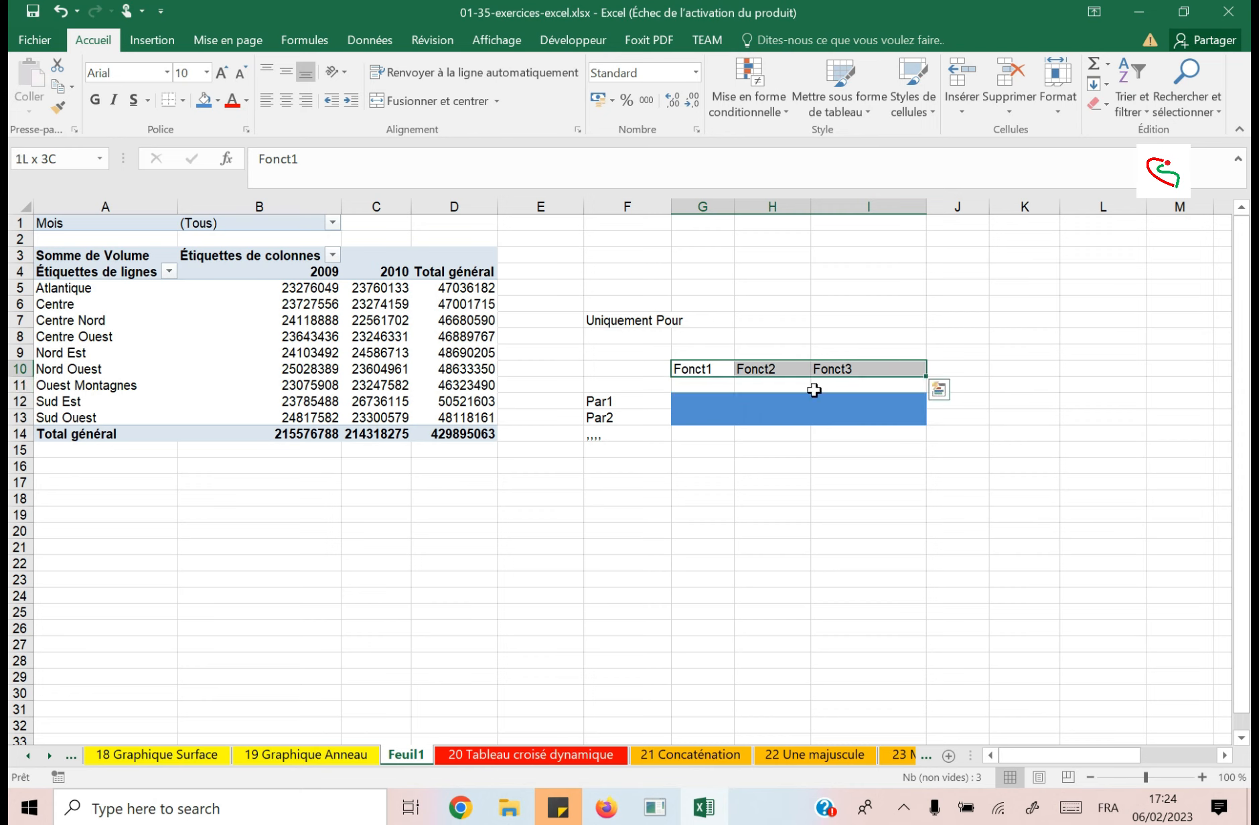
drag(607, 402, 625, 444)
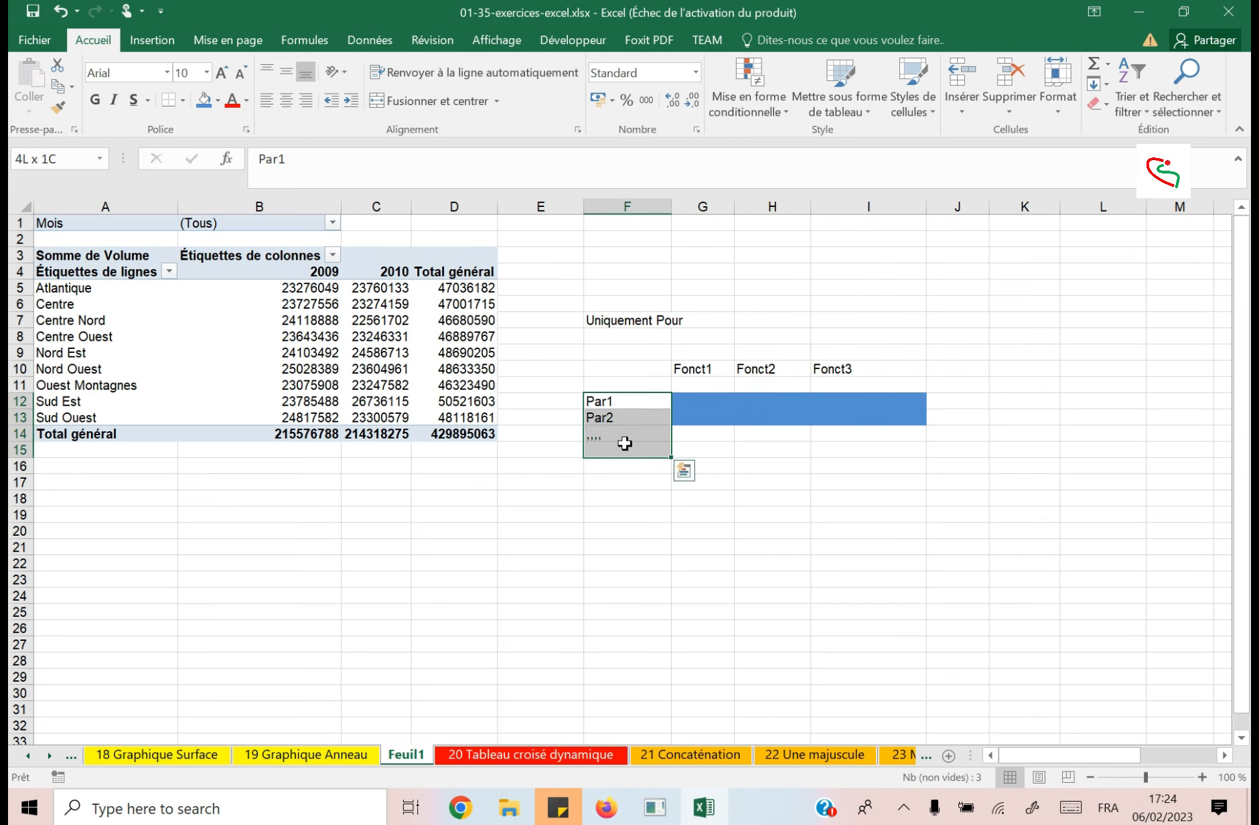
drag(678, 370, 865, 370)
click(616, 321)
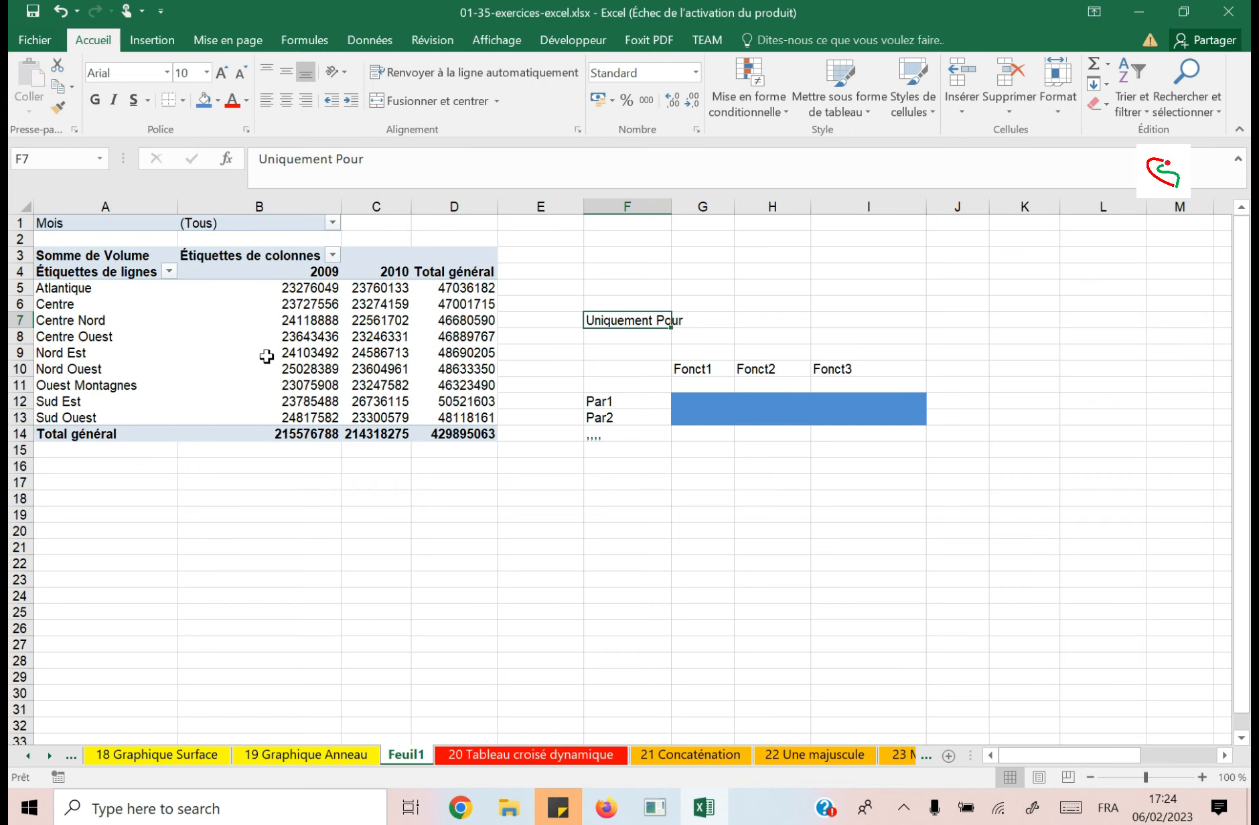
Filter the pivot table on the month Janvier.
click(315, 269)
mouse_move(332, 297)
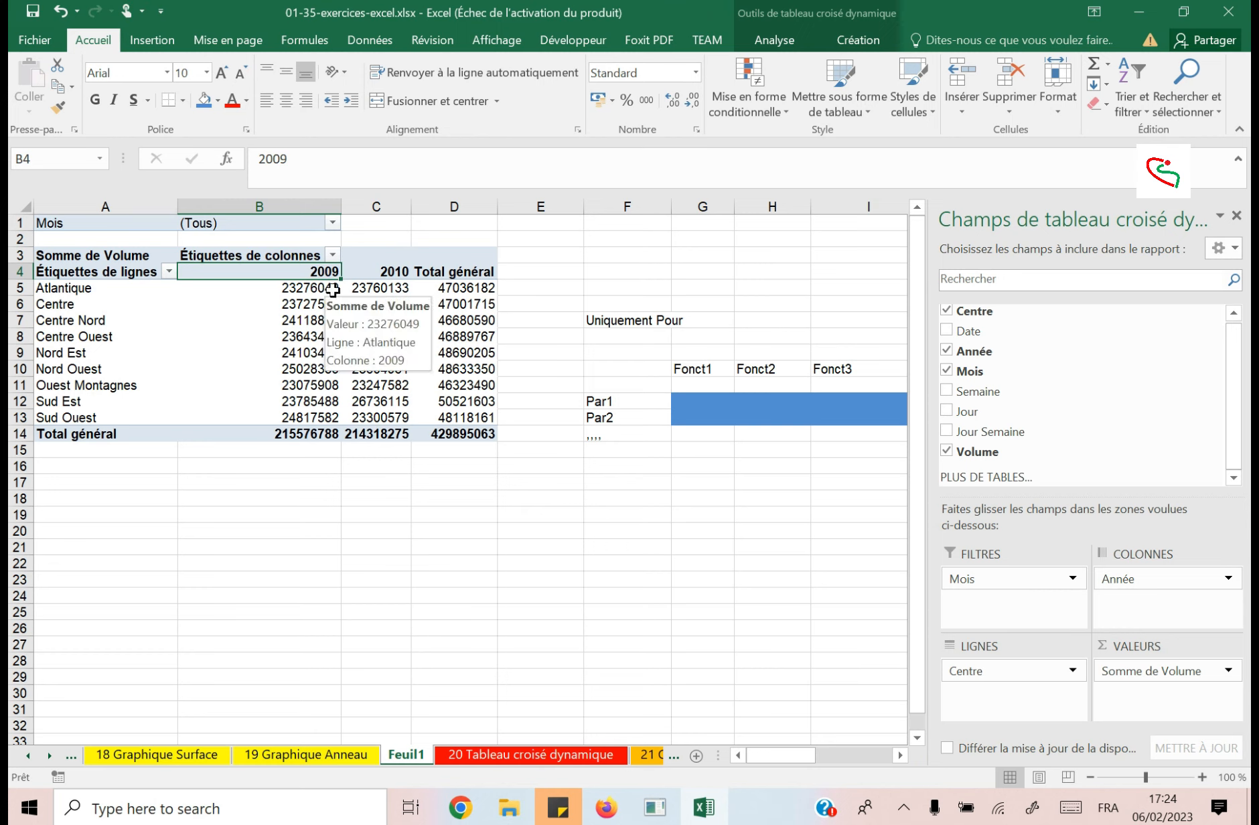
click(333, 224)
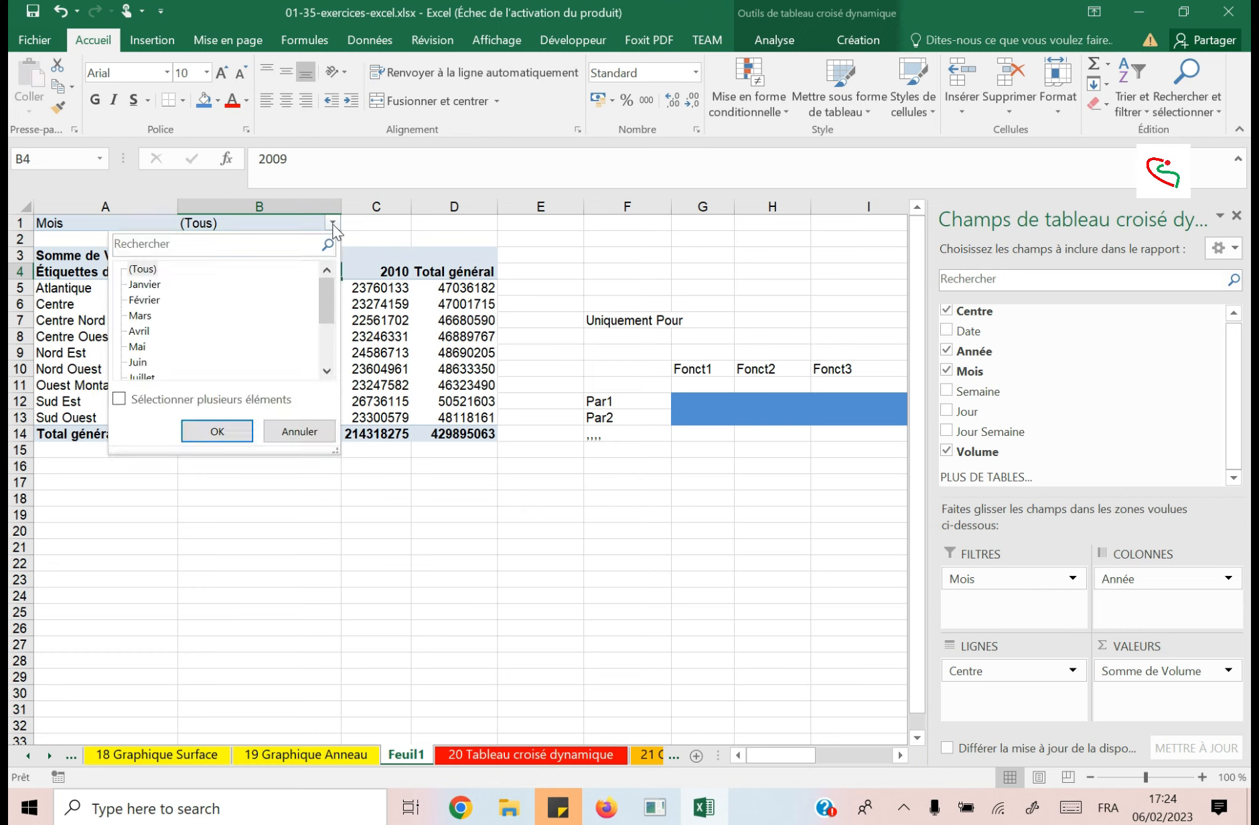
click(221, 434)
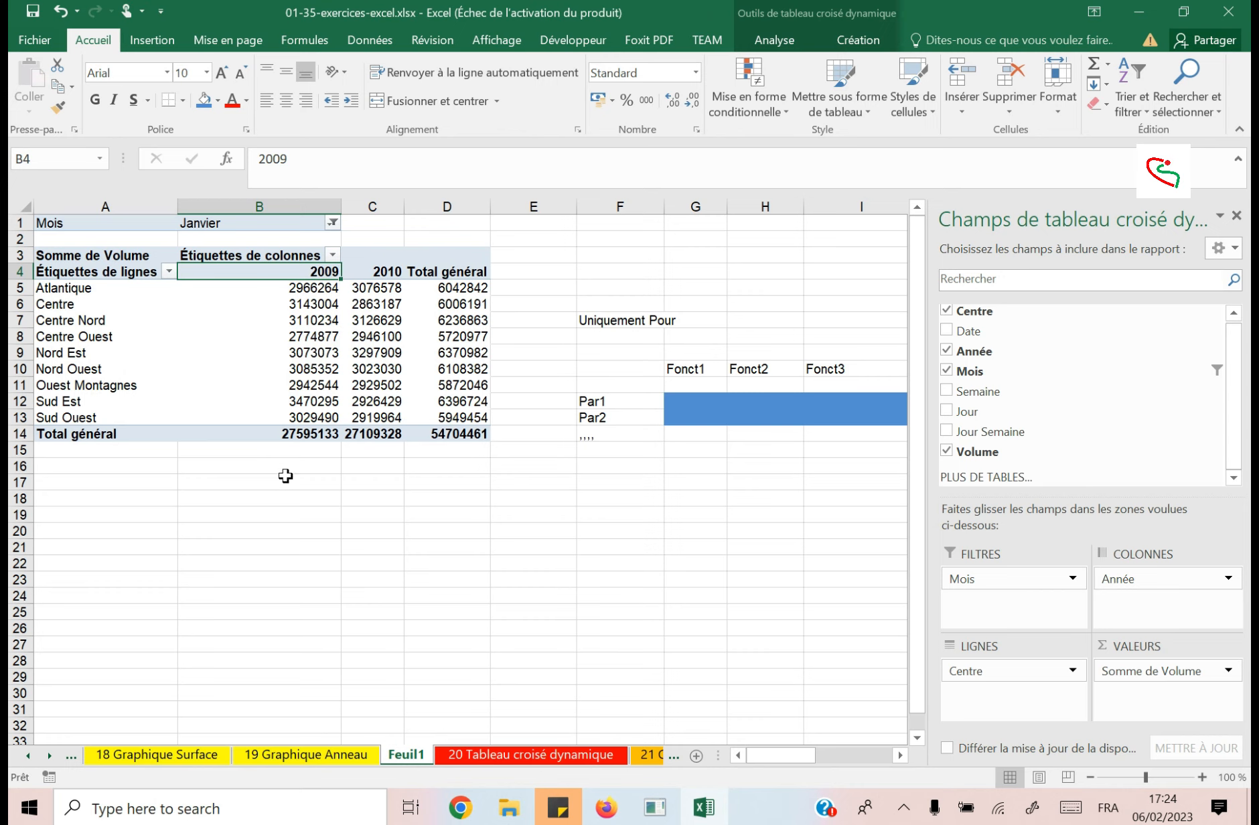
Copy the pivot table's filtered grand total from D14 into cell D17 for comparison.
click(436, 435)
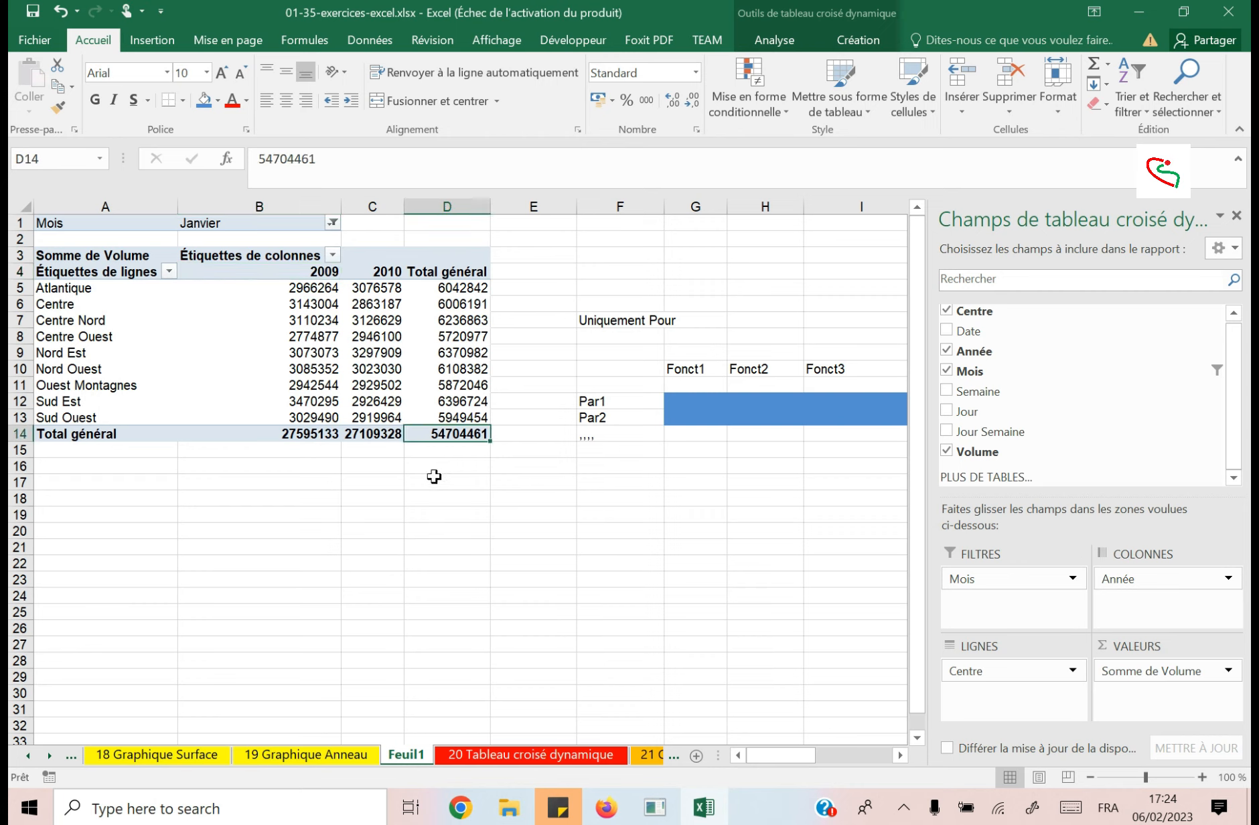
key(ctrl+c)
click(447, 480)
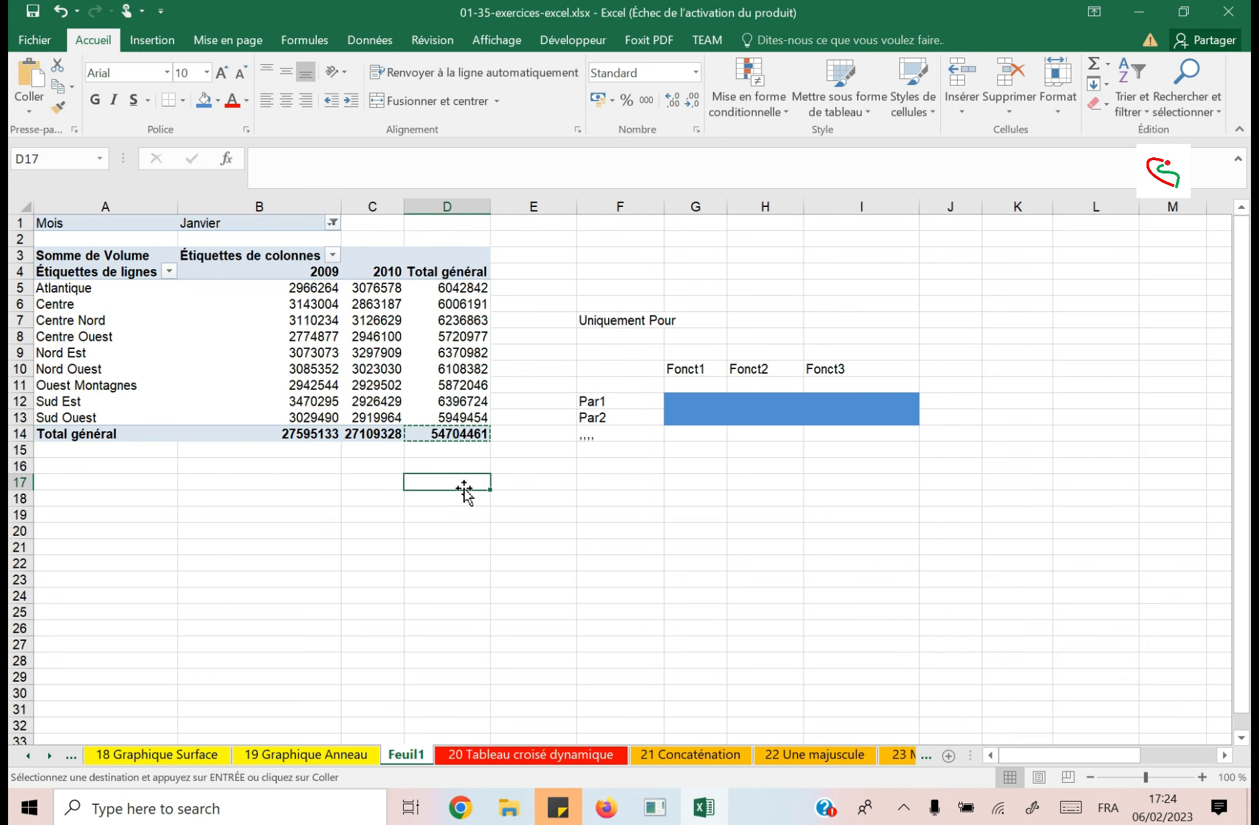
right_click(466, 489)
click(533, 154)
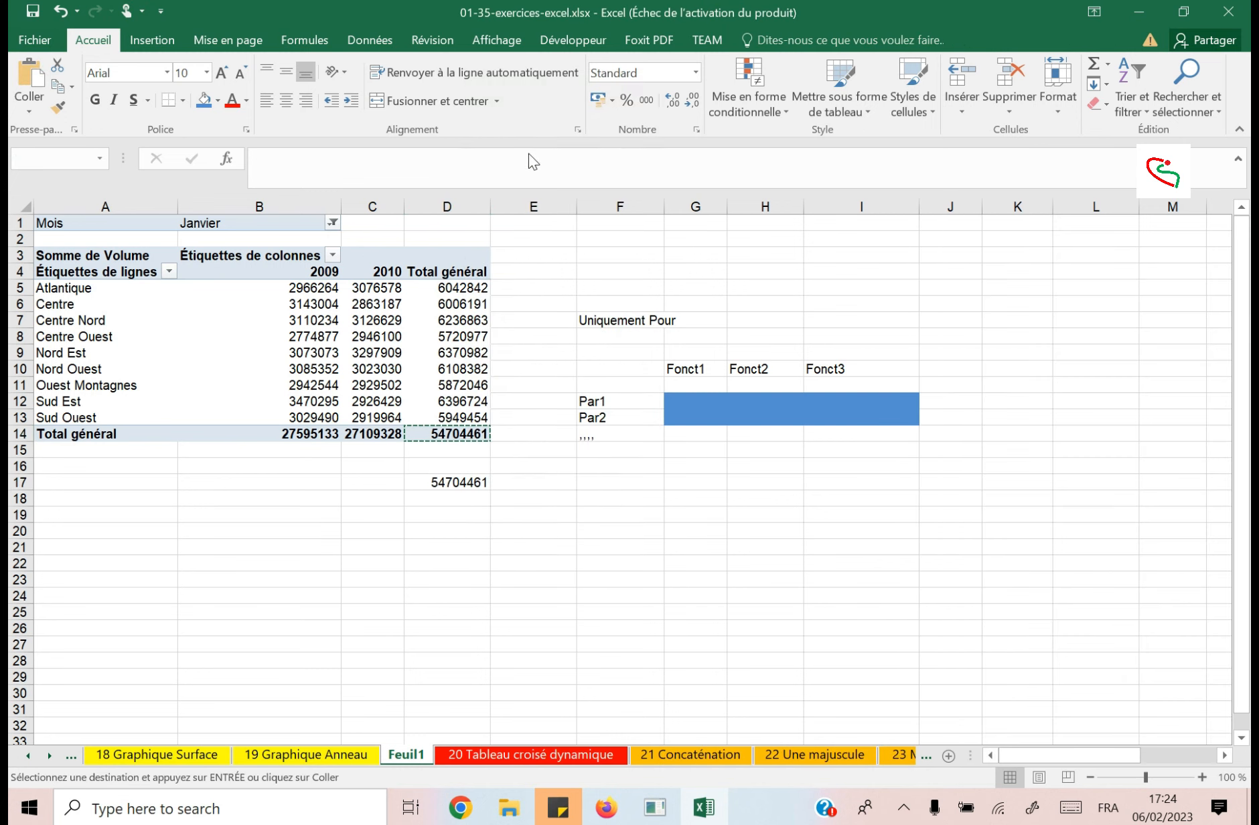
Reset the Mois filter to (Tous) and select the overall grand total in D14.
click(333, 222)
click(142, 268)
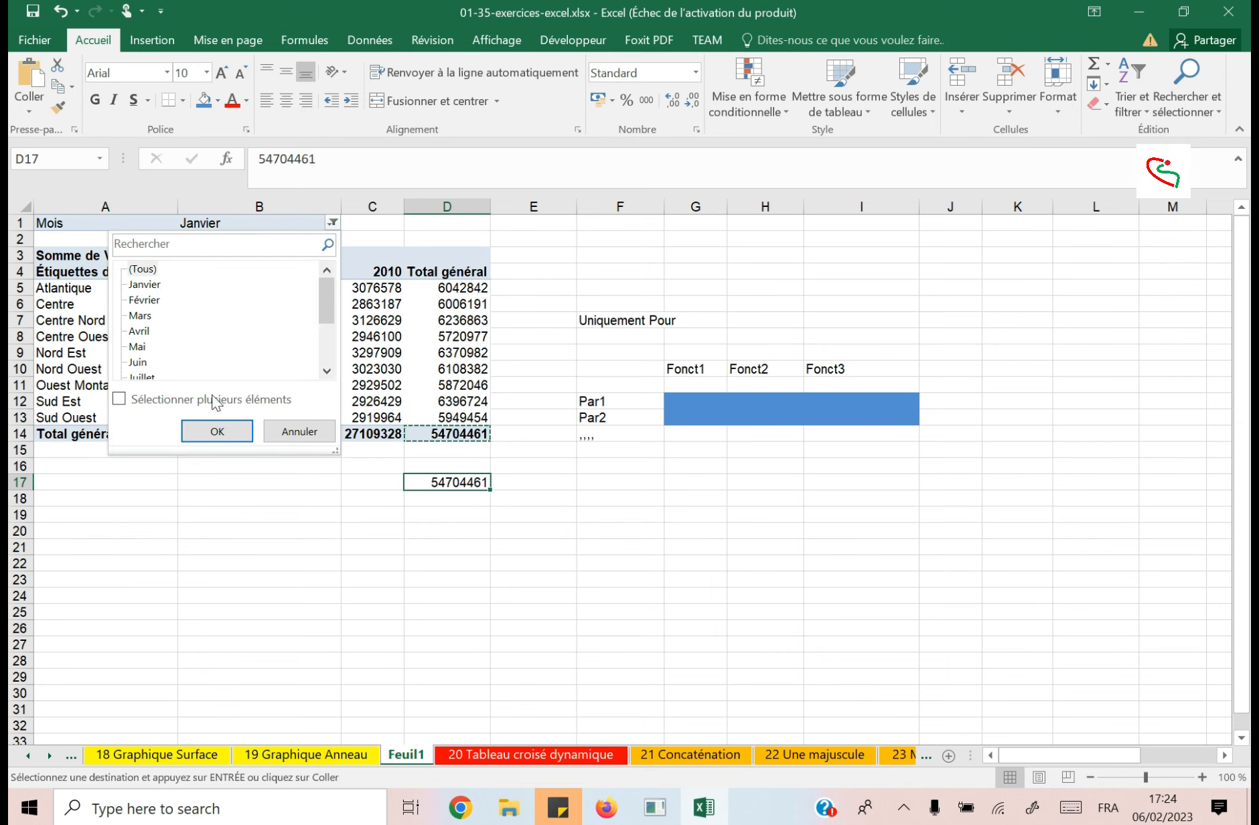
click(217, 432)
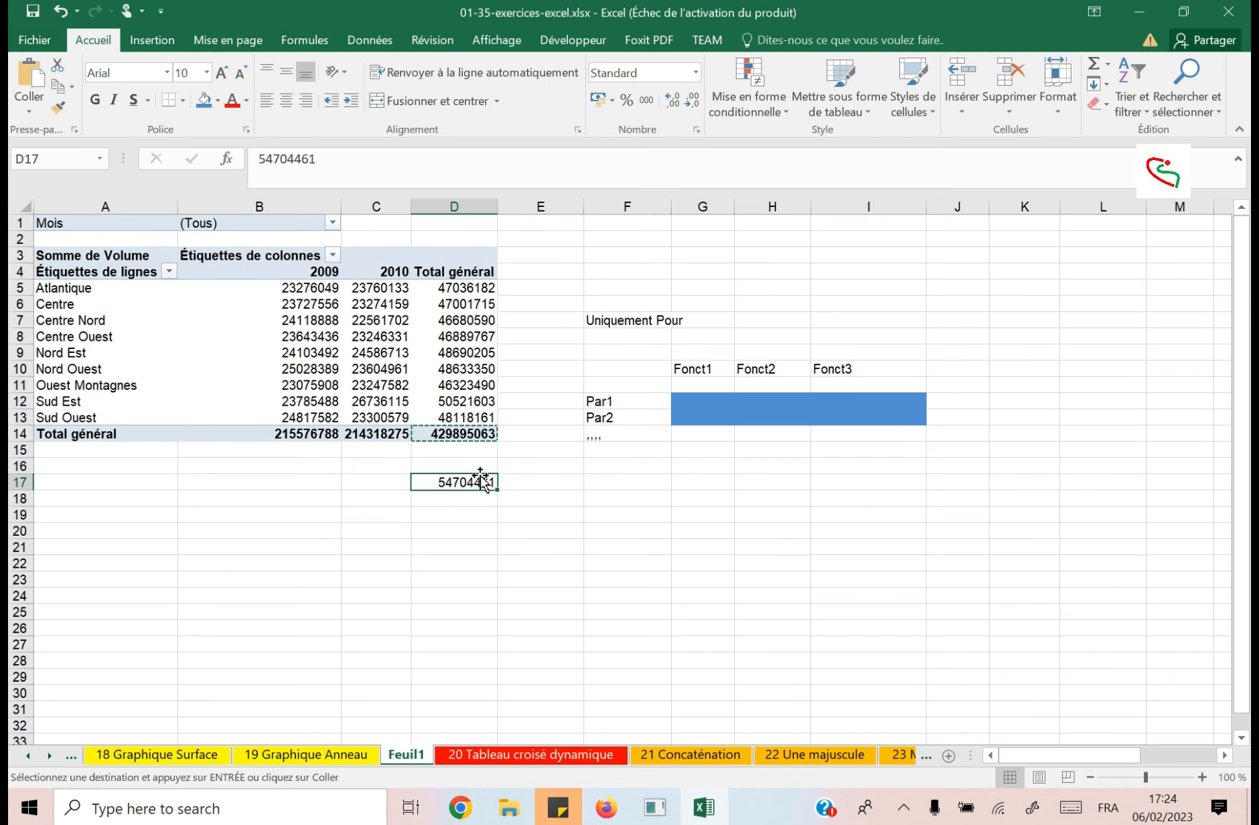
click(450, 433)
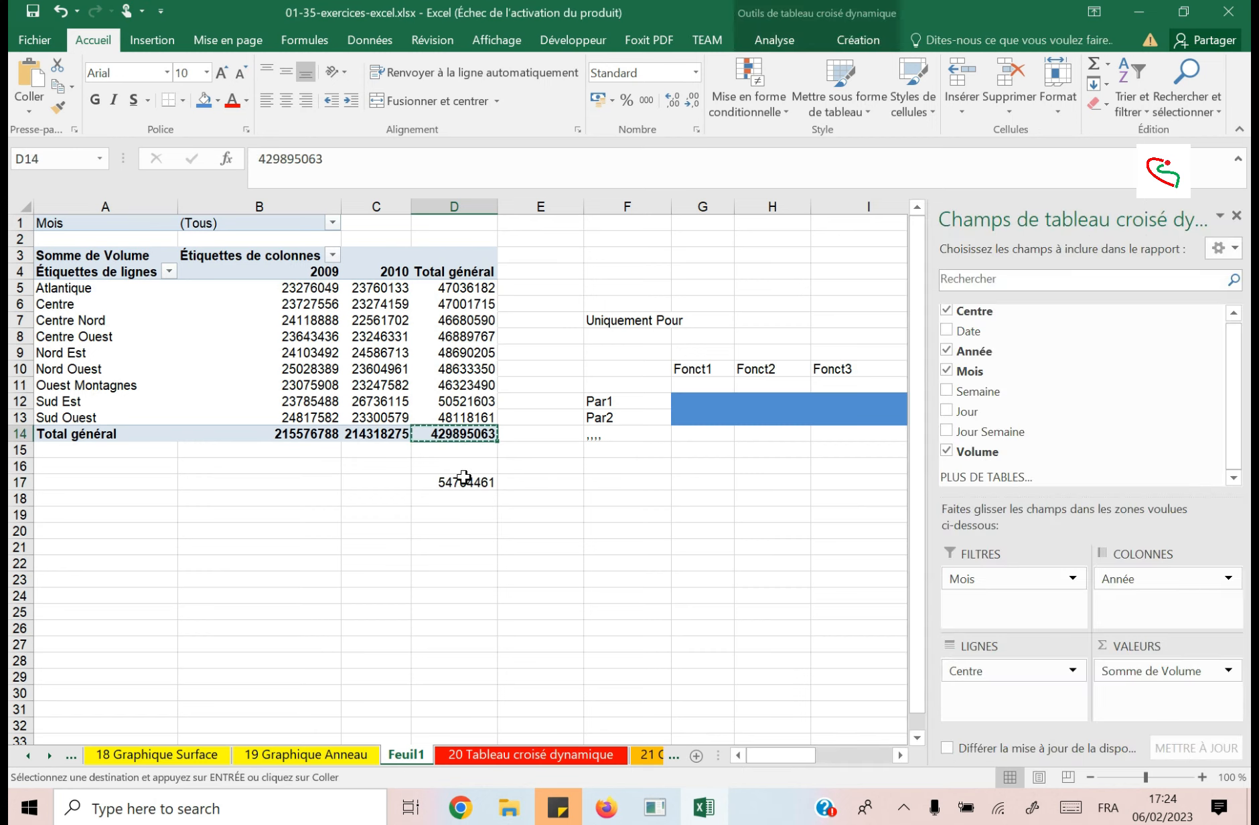
Cancel the pending copy and clear the copied total from cell D17.
click(457, 481)
key(Escape)
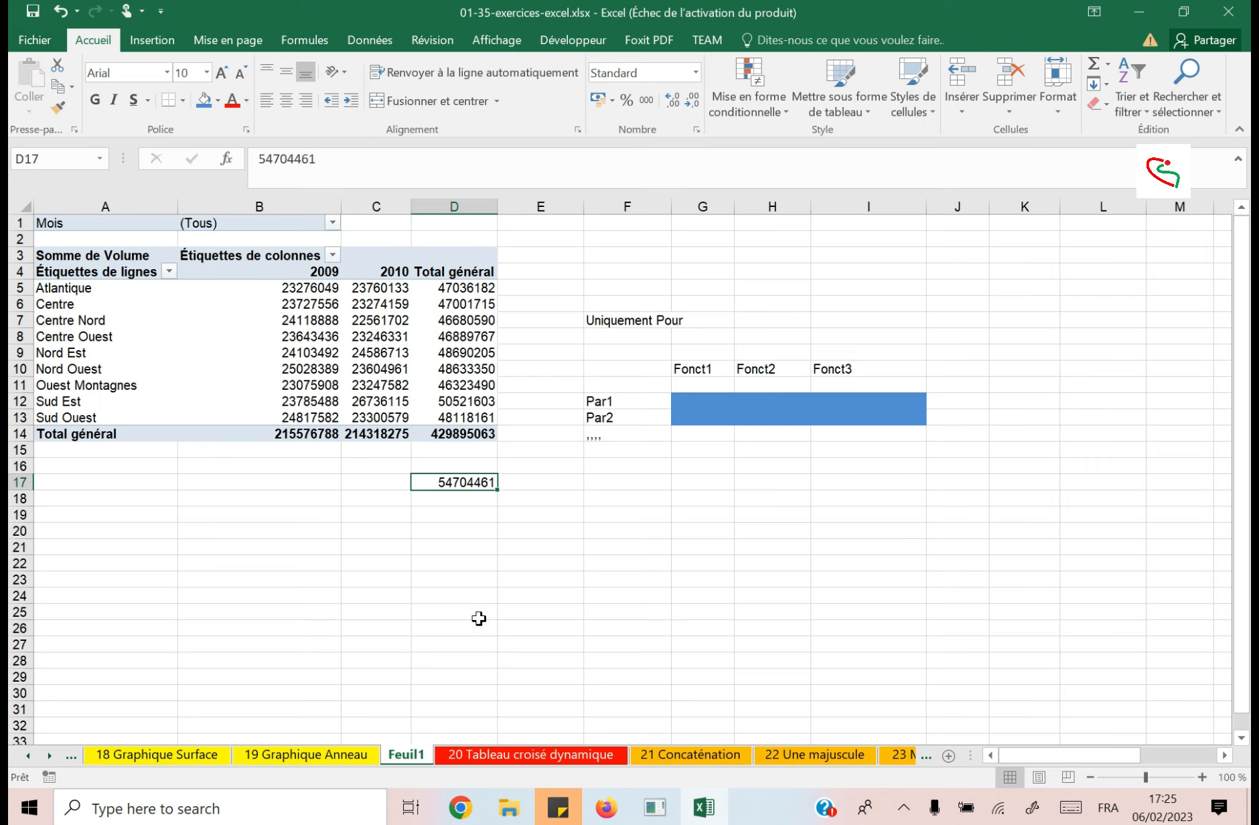
key(Delete)
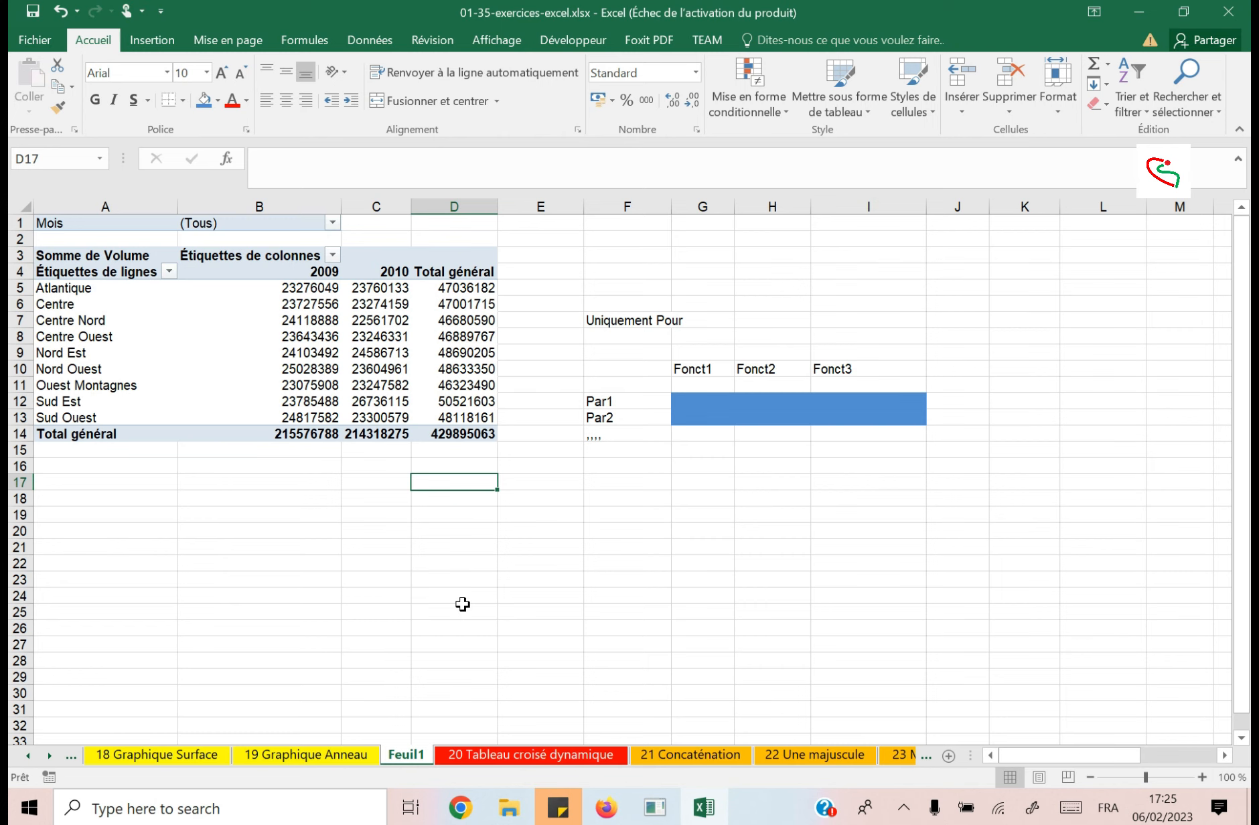
Select the pivot table's value cells B5:D13 to examine the figures by centre and year.
click(406, 368)
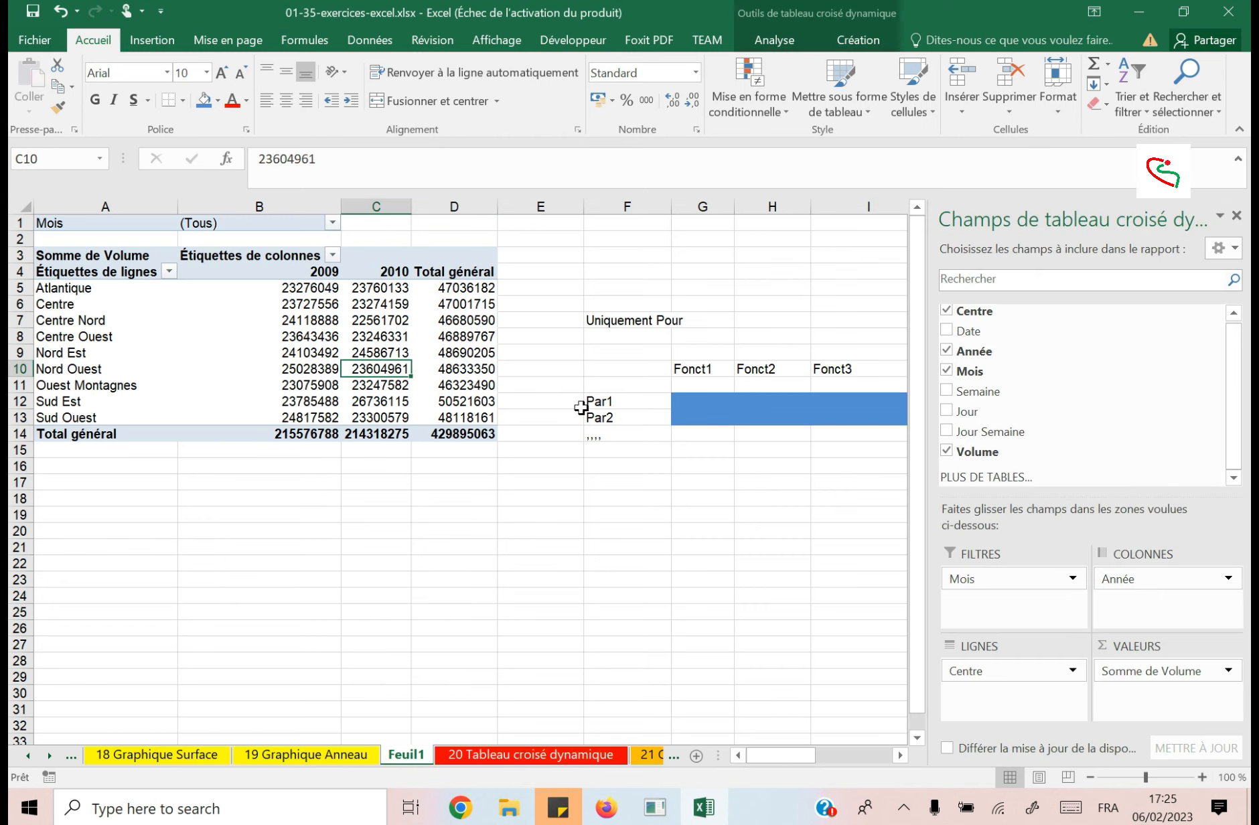
drag(303, 288, 452, 406)
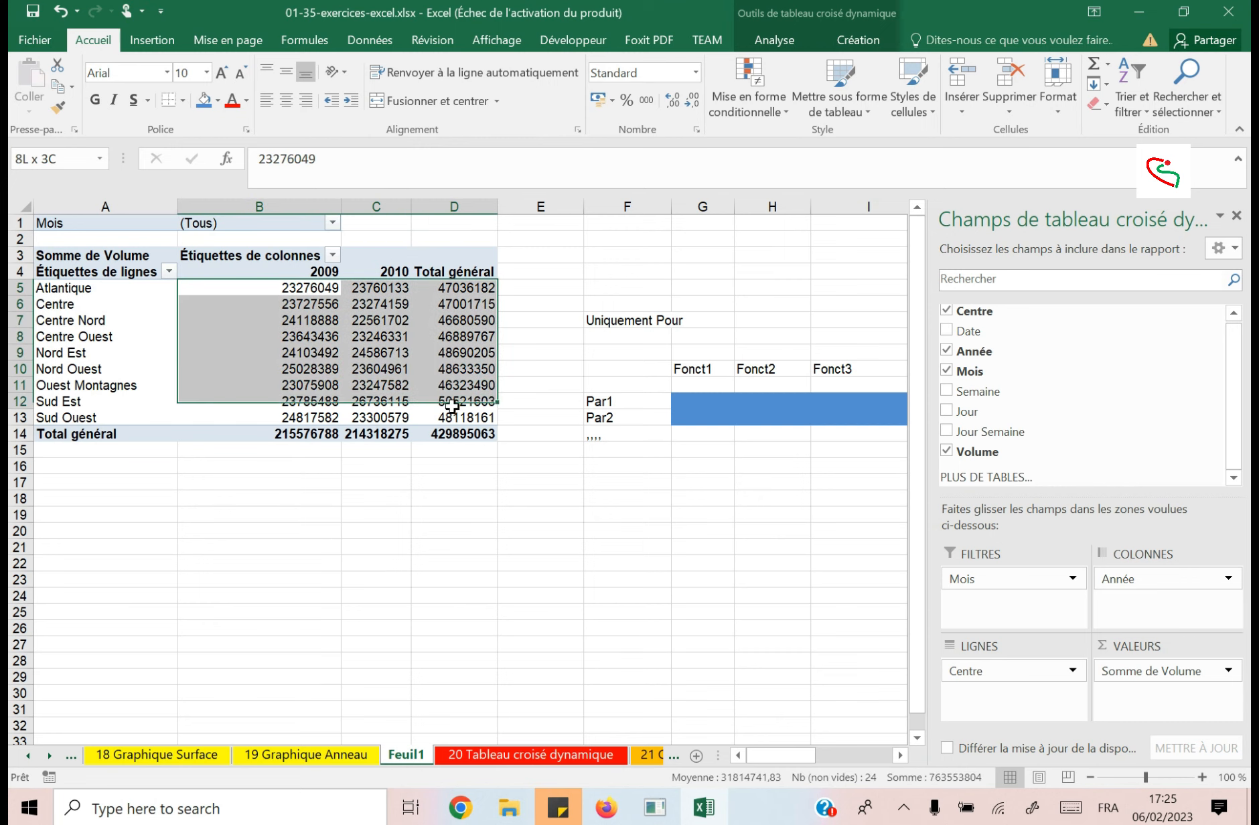
click(344, 351)
drag(271, 290, 379, 304)
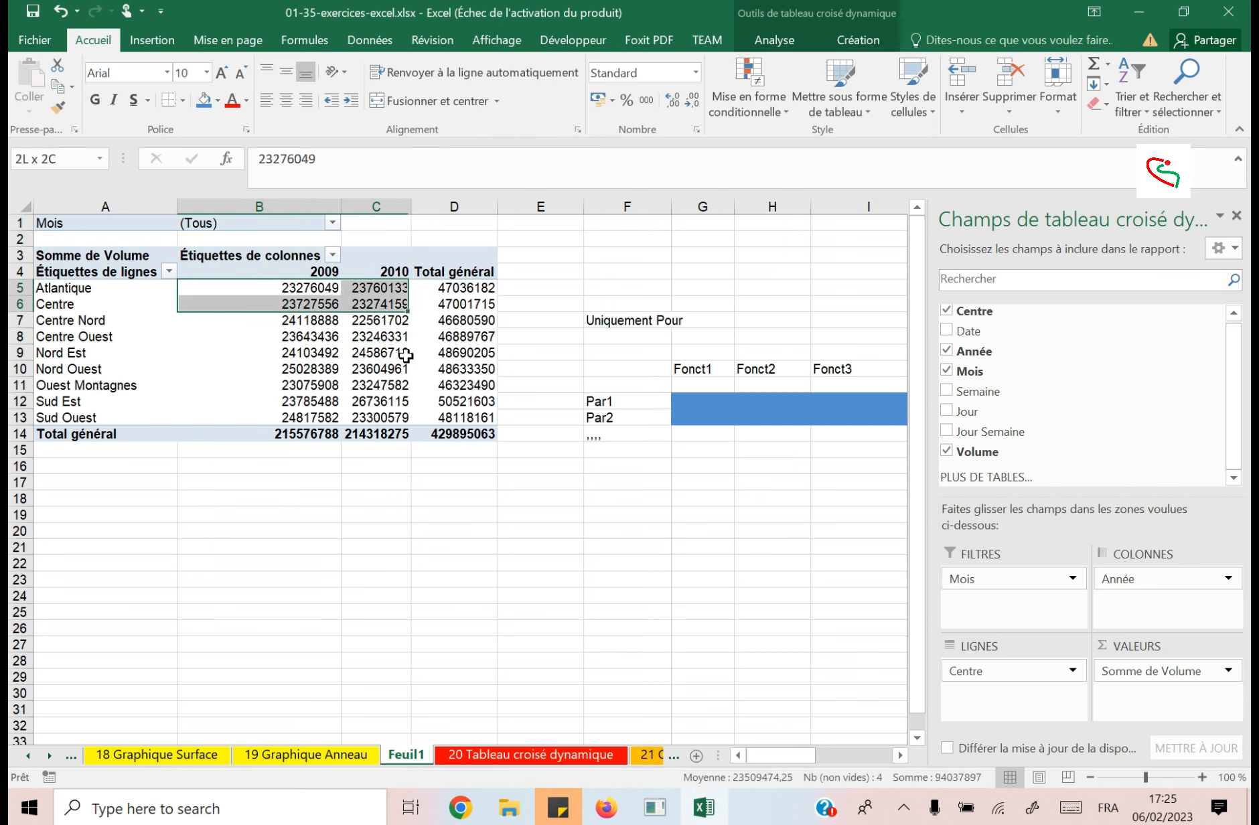
drag(406, 355, 445, 413)
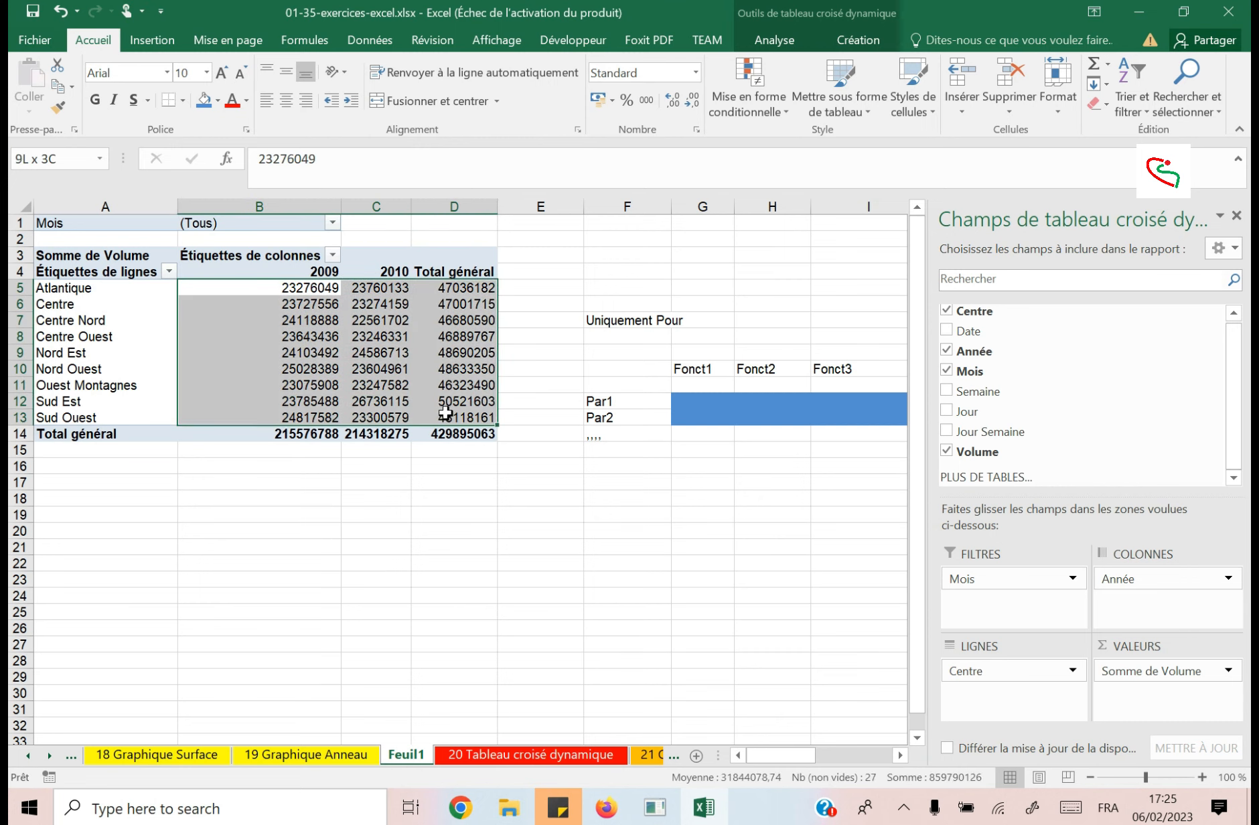
click(422, 371)
drag(321, 284, 476, 414)
Open the number format settings of the Somme de Volume field and choose the Monétaire category.
click(1228, 671)
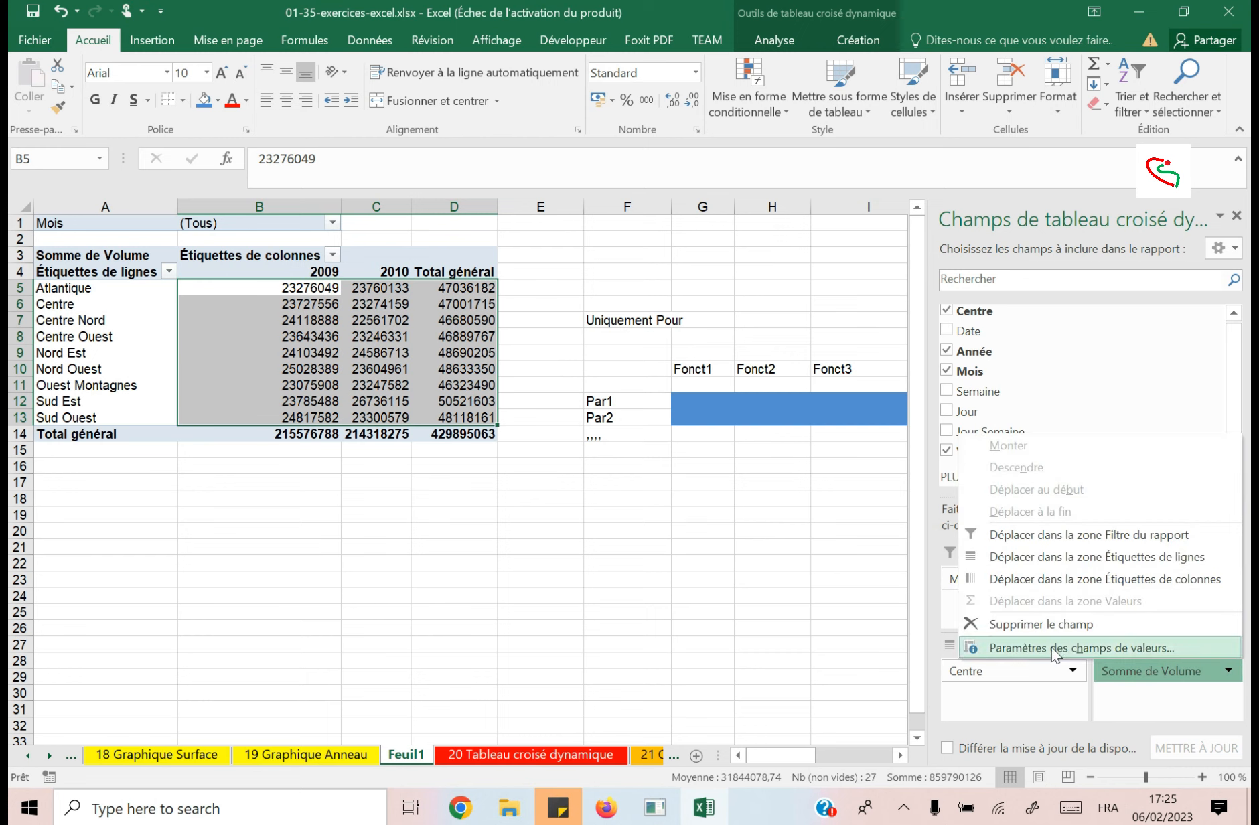
click(1110, 646)
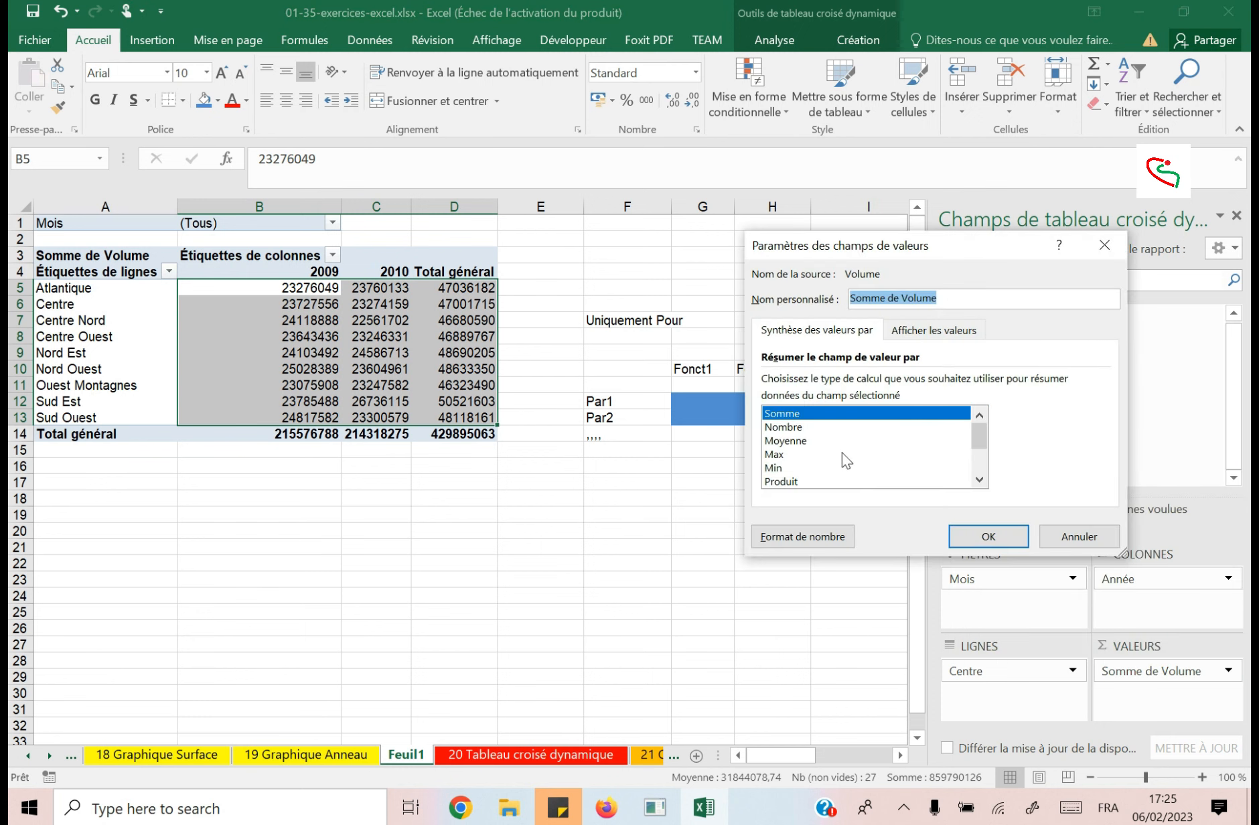
click(821, 538)
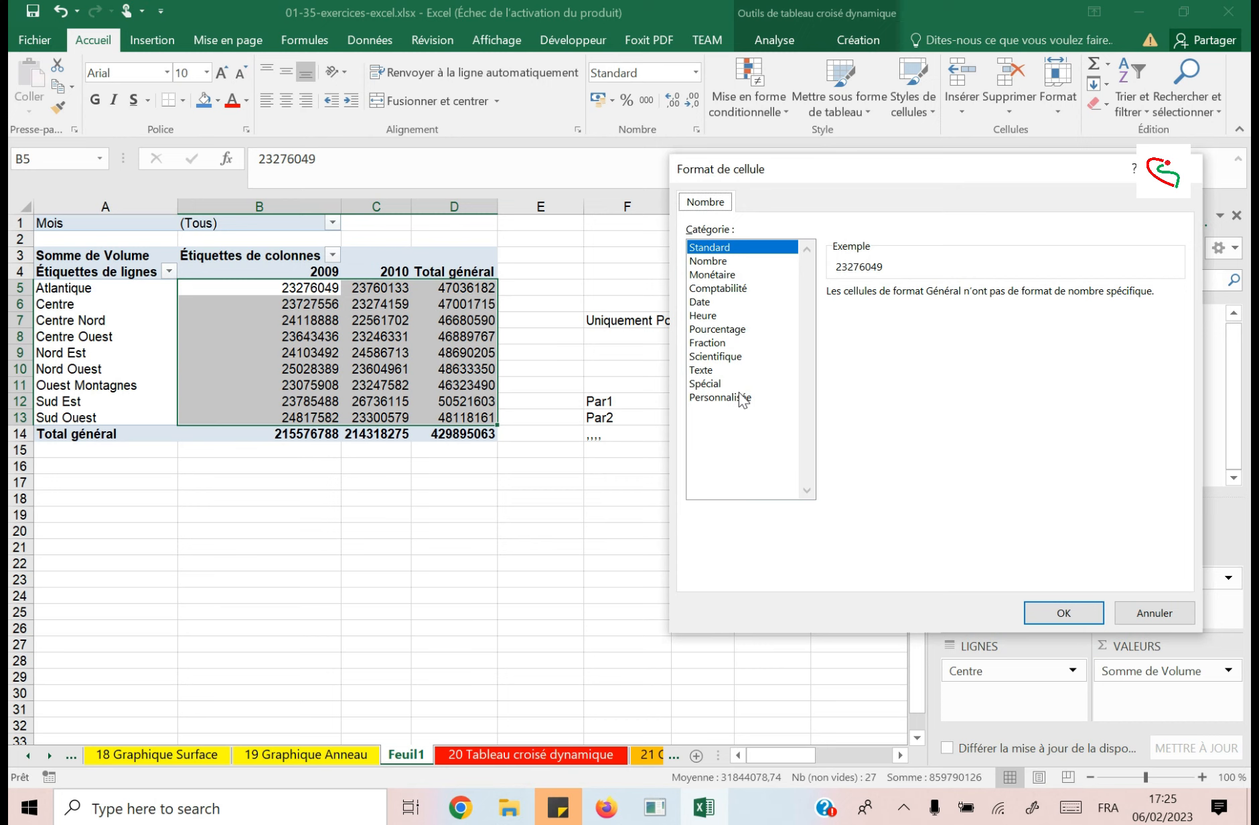
click(713, 274)
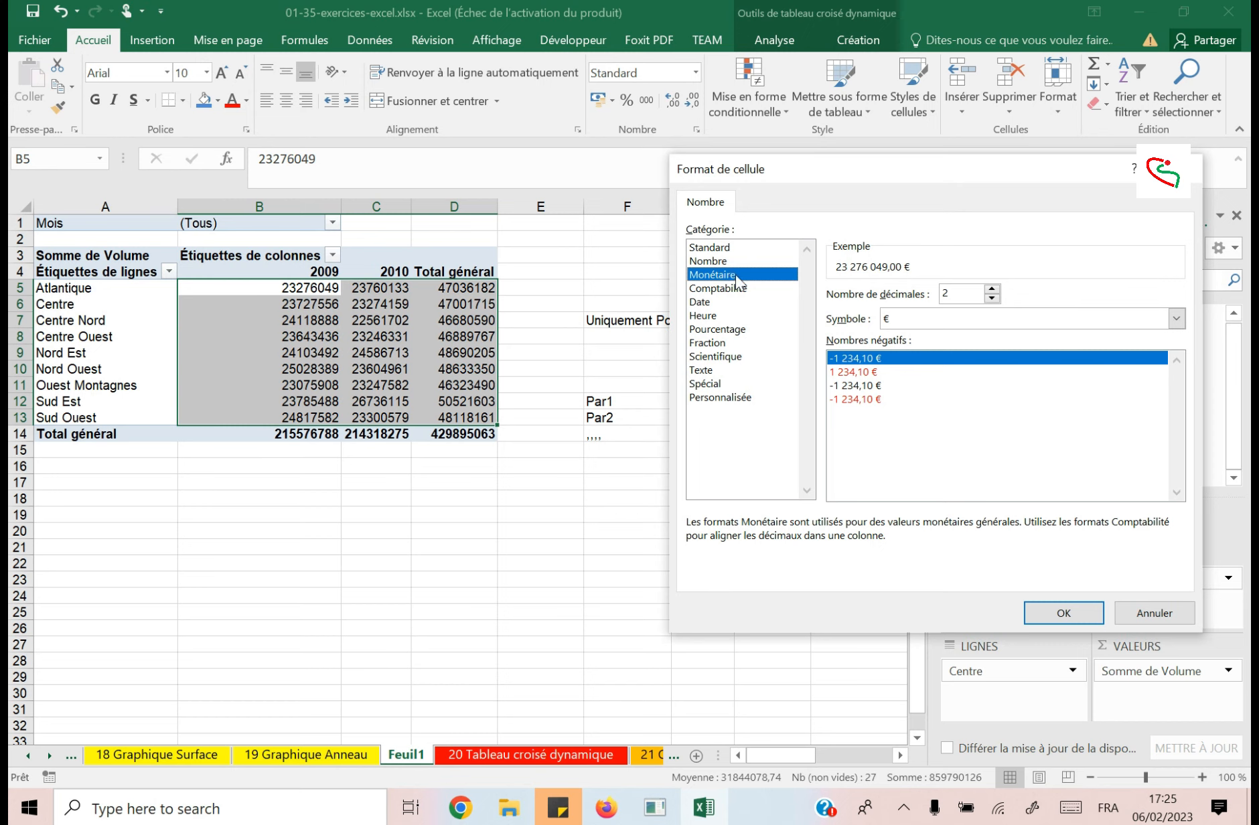
Search the currency symbol list for codes such as COP and CF, and set the symbol to GYD.
click(1177, 319)
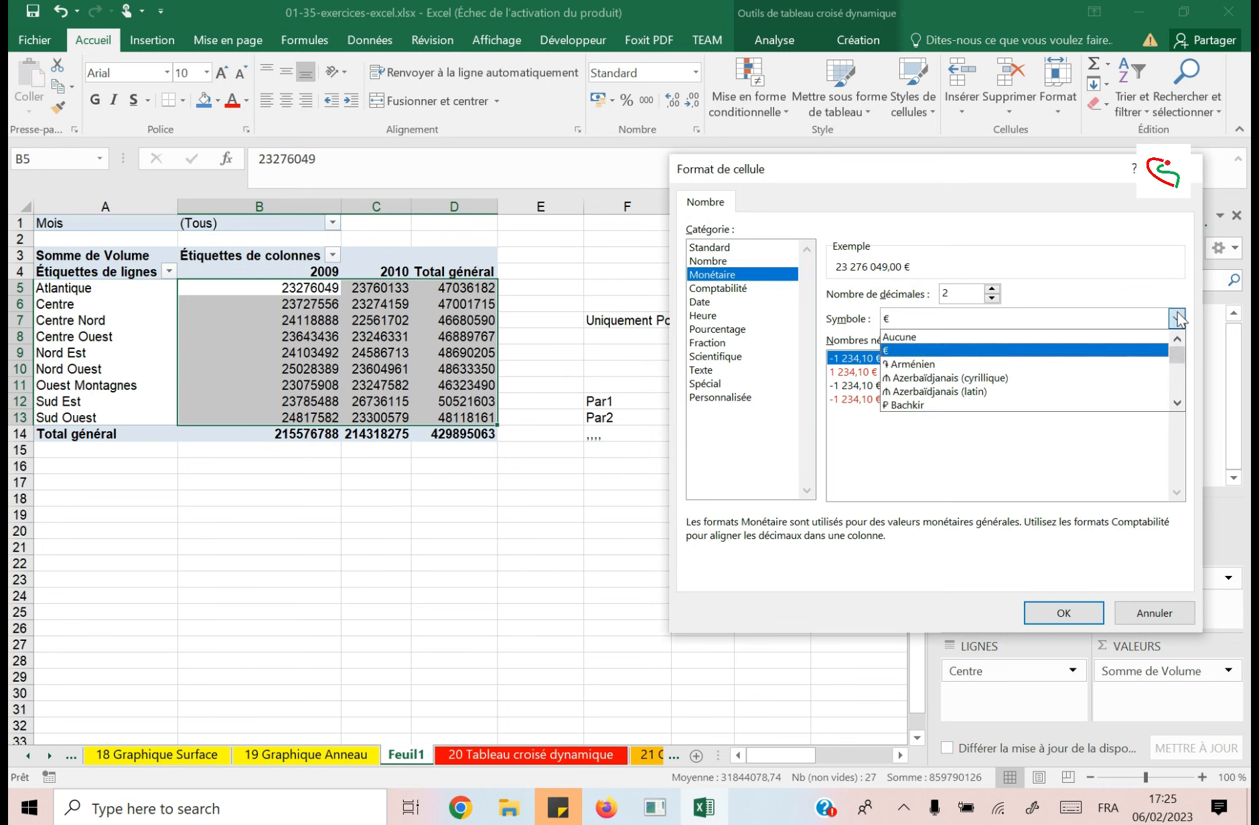
text(cop)
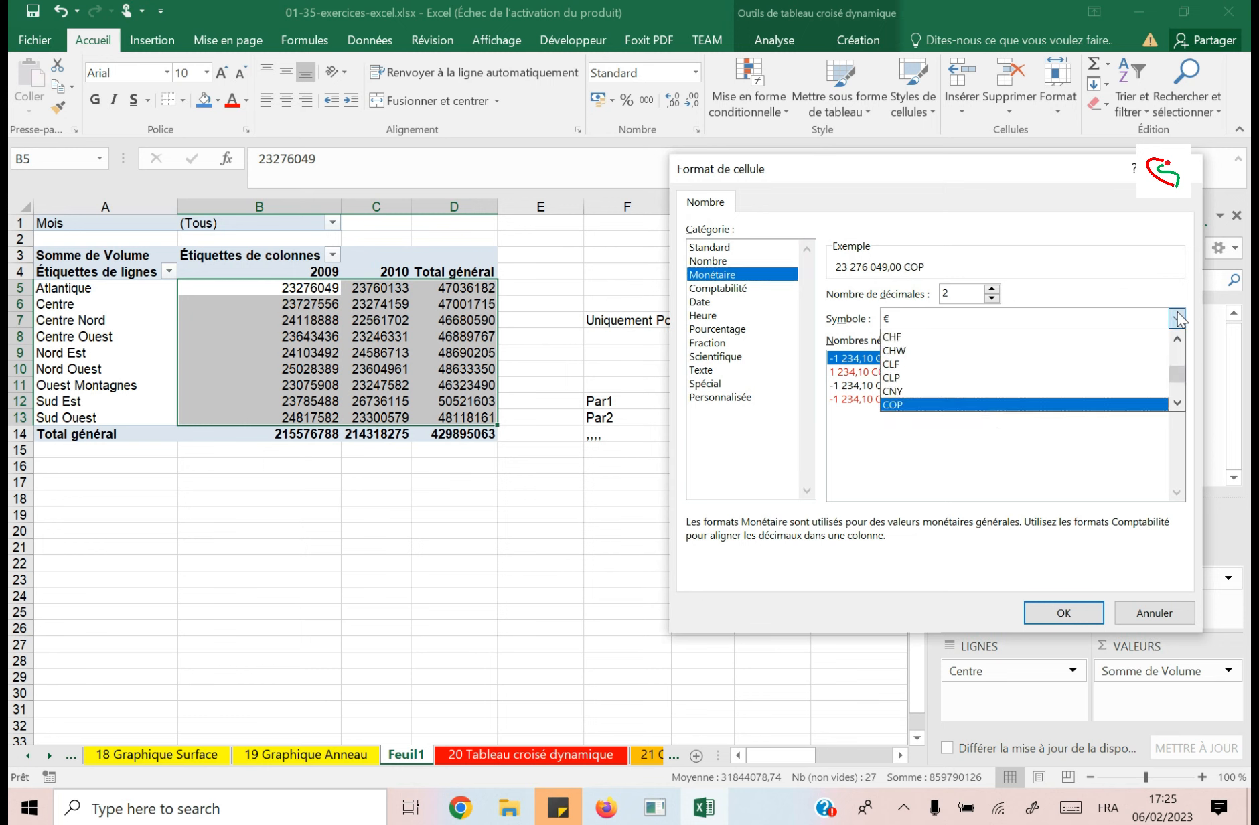
text(fcfcf)
key(Down)
key(Down)
key(Down)
key(Down)
key(Down)
key(Down)
key(Down)
key(Down)
key(Down)
key(Down)
key(Down)
key(Down)
click(1177, 313)
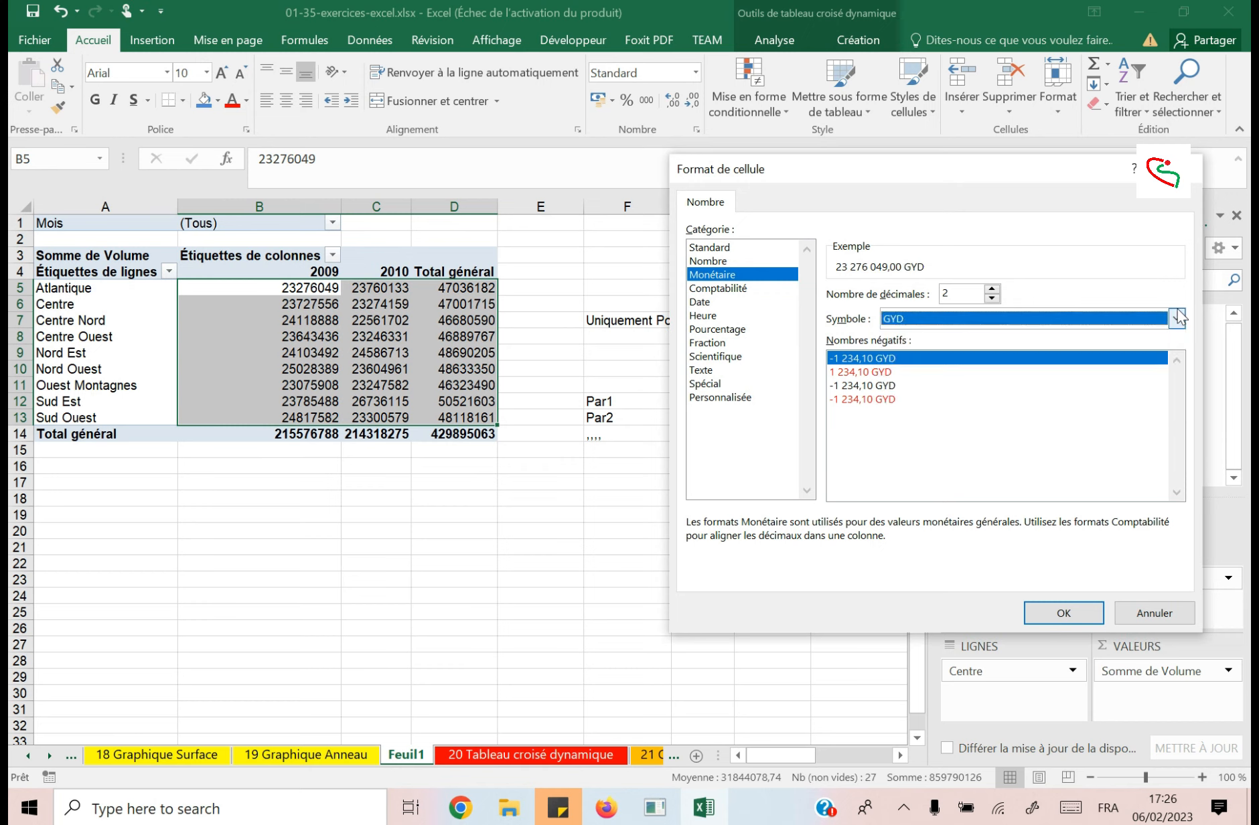
Examine the currency symbol list, from the three-letter codes back through the named country currencies, including the MAD, CFA, euro and dollar entries.
click(1181, 321)
mouse_move(1178, 376)
mouse_down()
mouse_move(1178, 356)
mouse_move(1178, 375)
mouse_up()
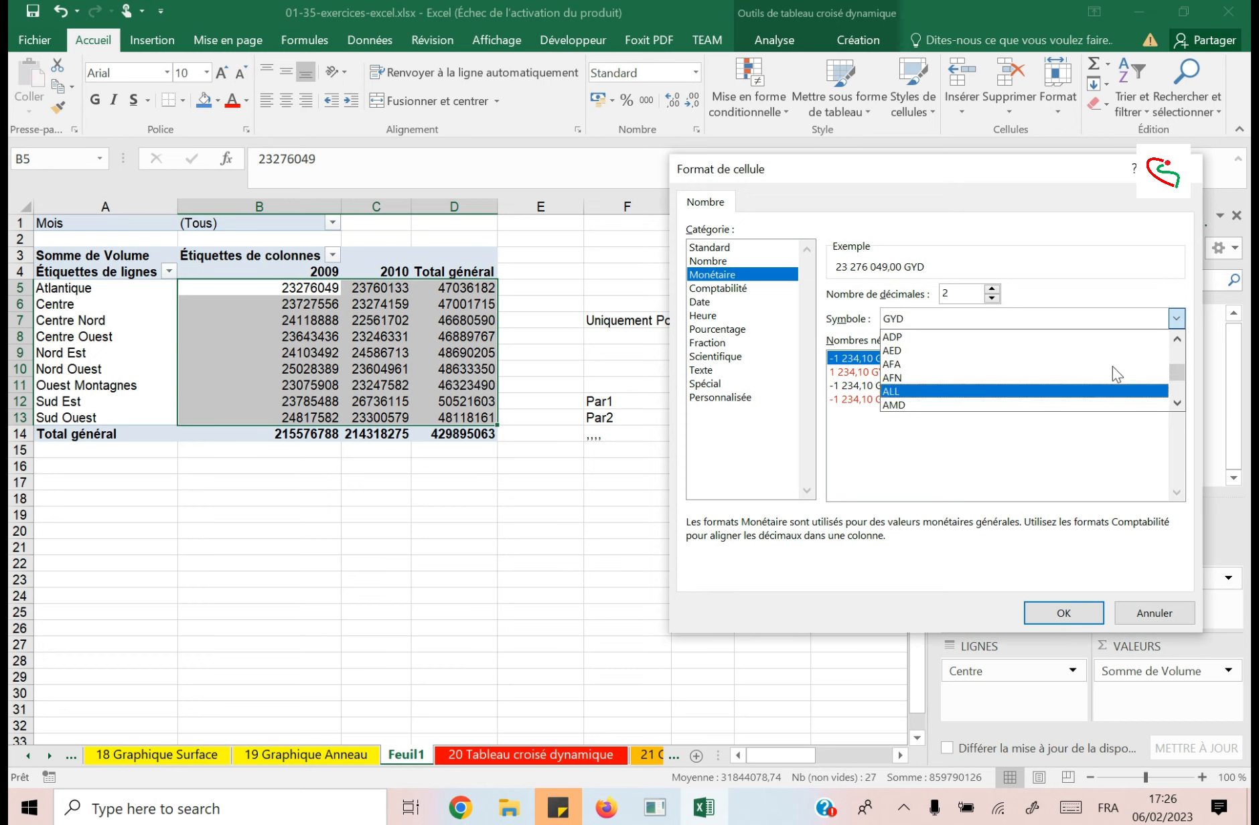
scroll(1113, 366, up, 3)
scroll(1112, 365, up, 10)
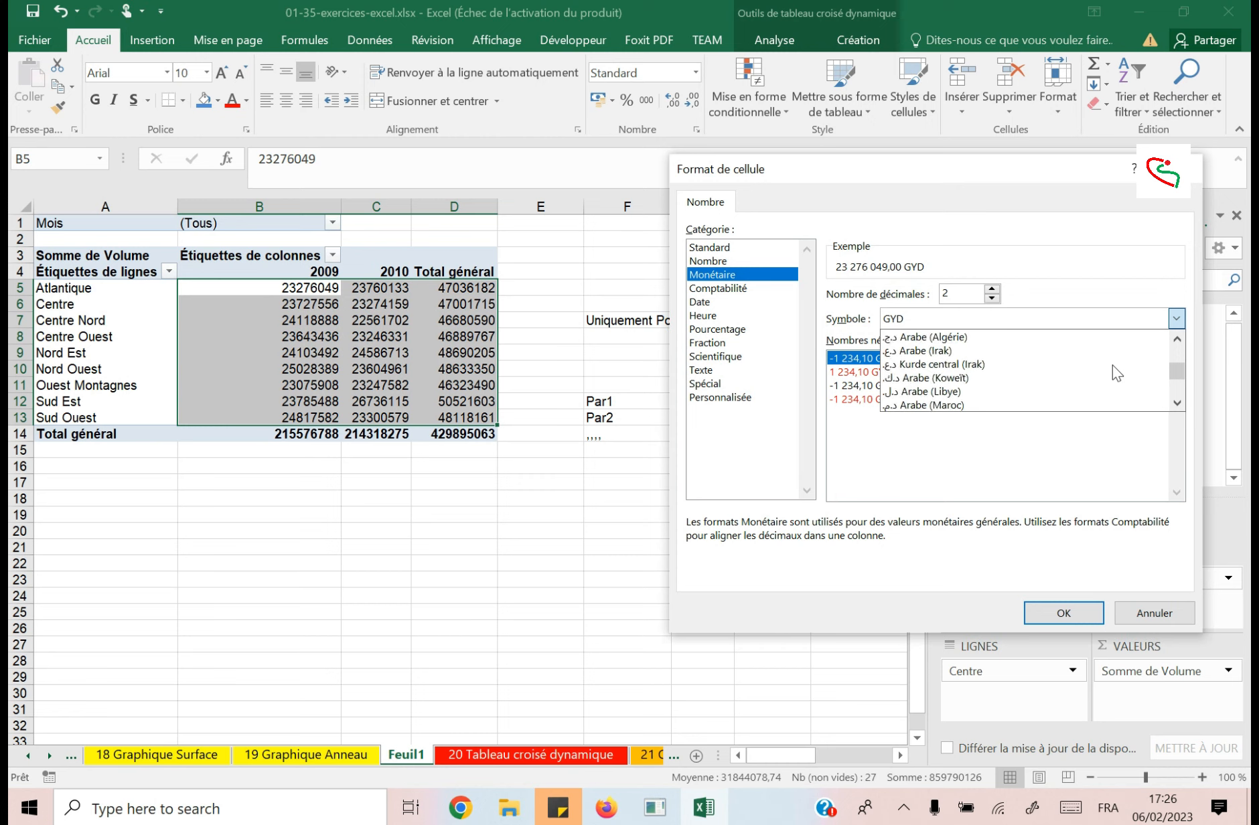
scroll(1112, 362, up, 8)
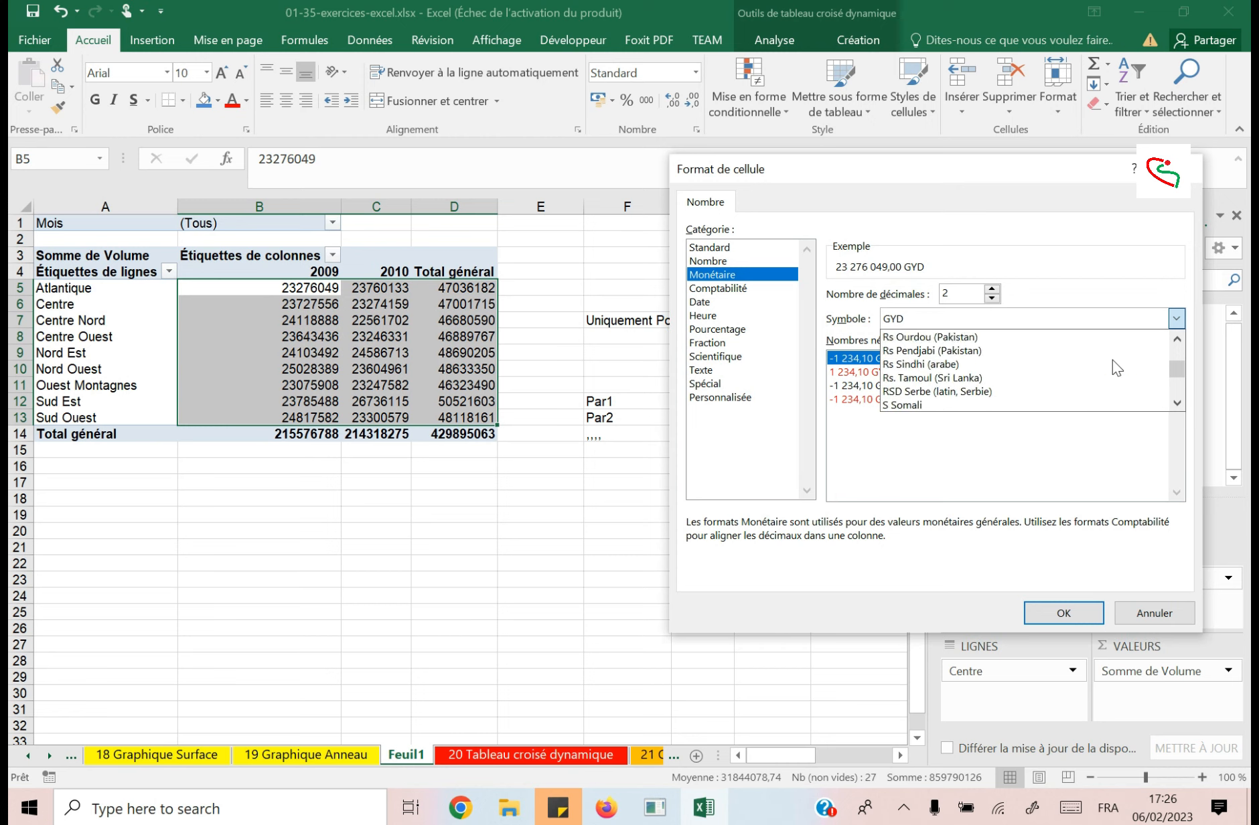
scroll(1112, 368, up, 8)
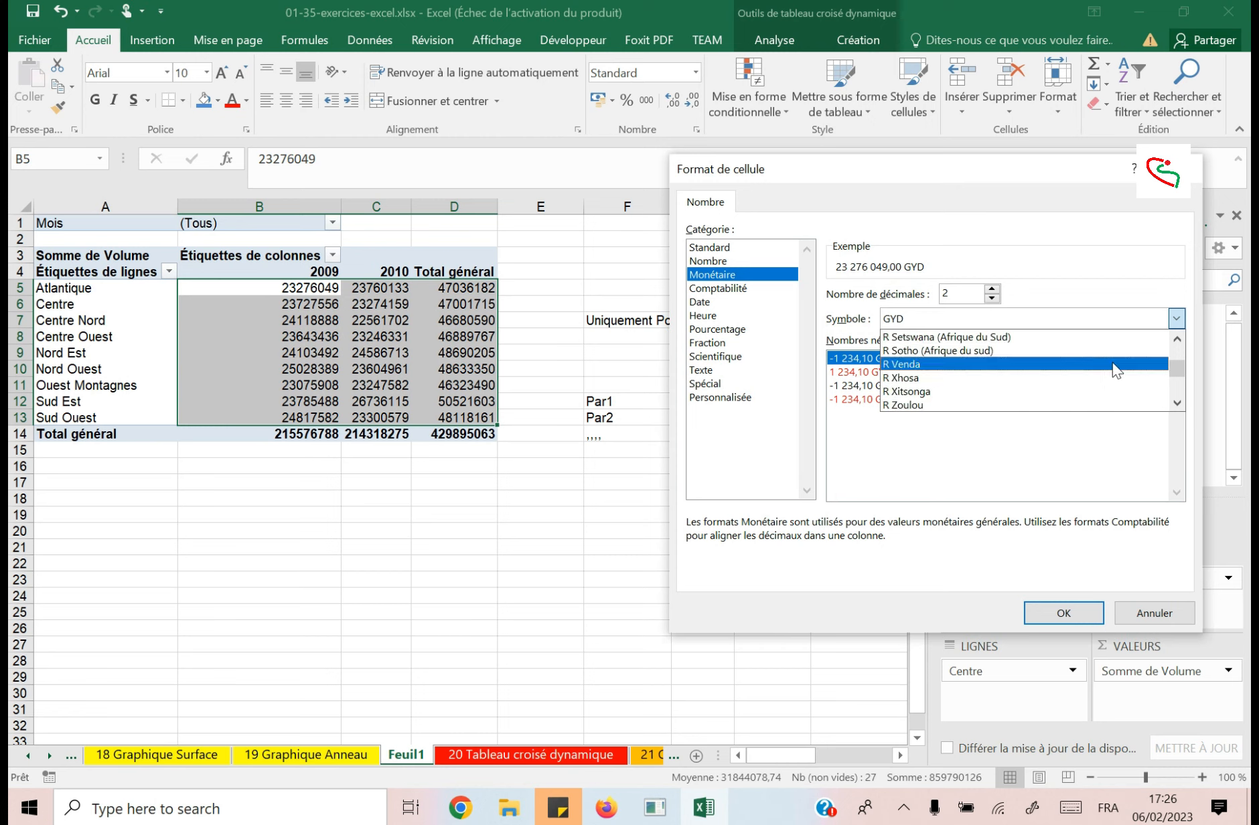
scroll(1112, 362, up, 2)
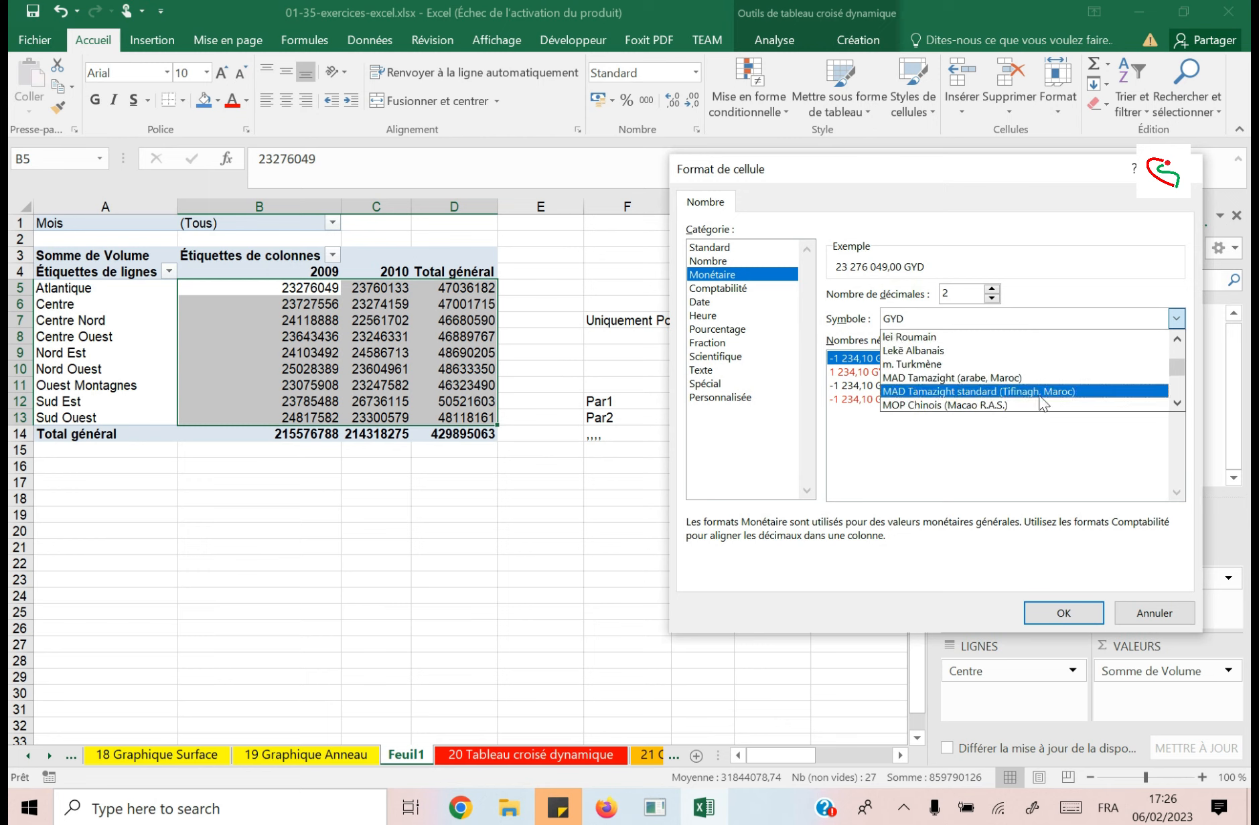
scroll(1032, 393, up, 5)
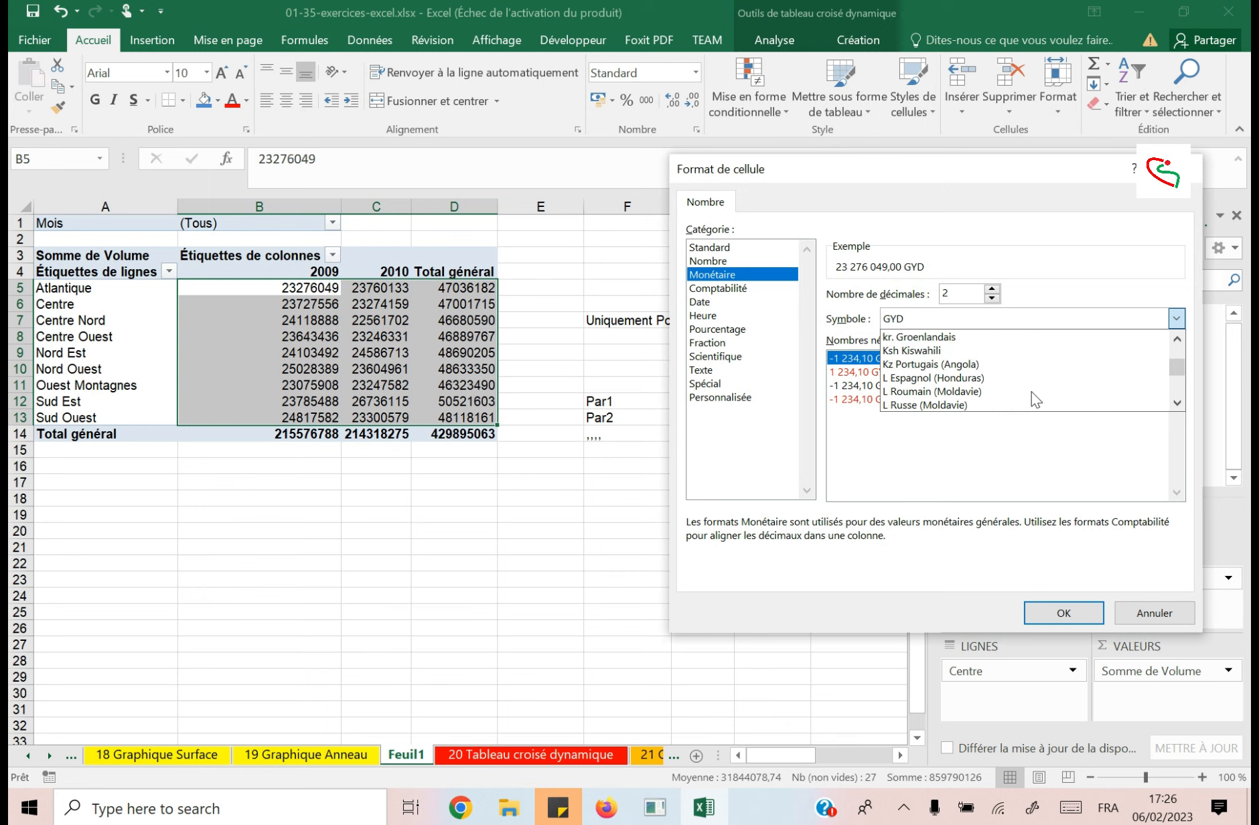
scroll(1032, 391, up, 10)
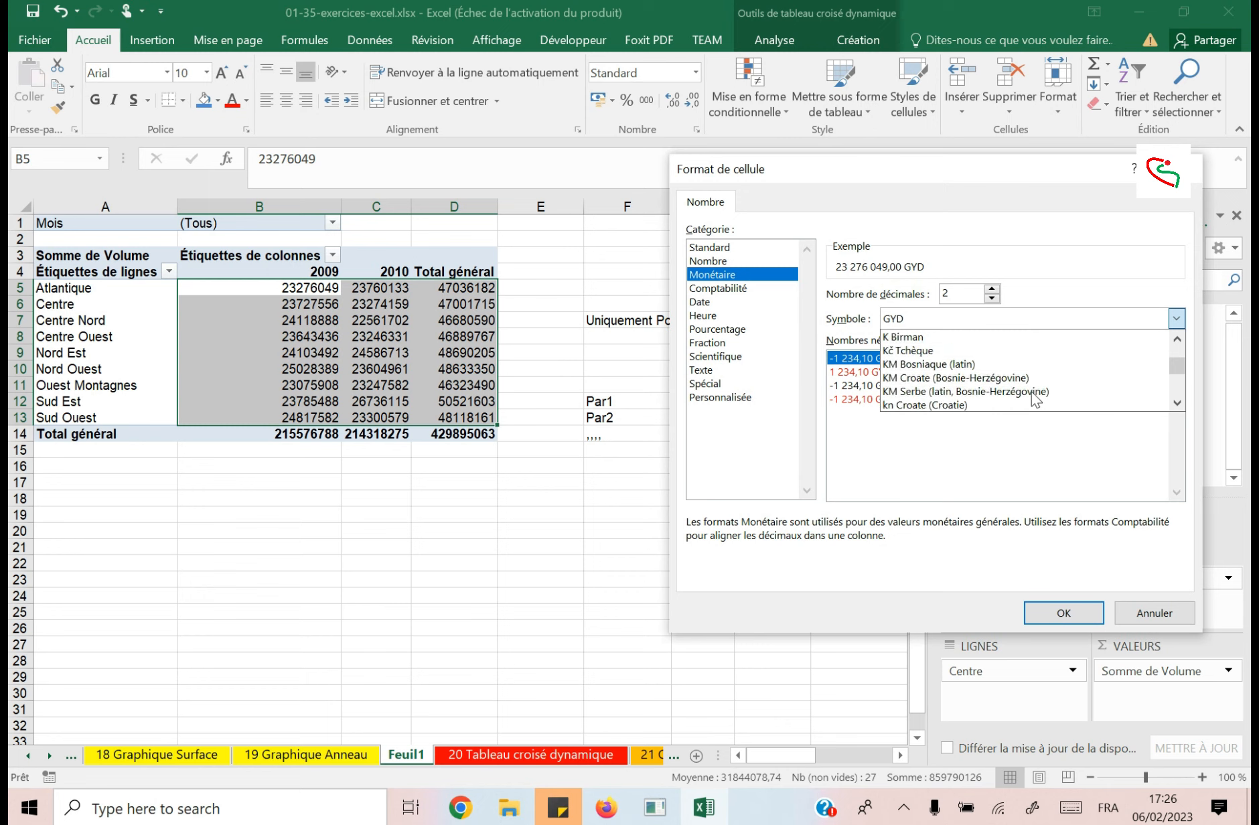
scroll(1032, 391, up, 1)
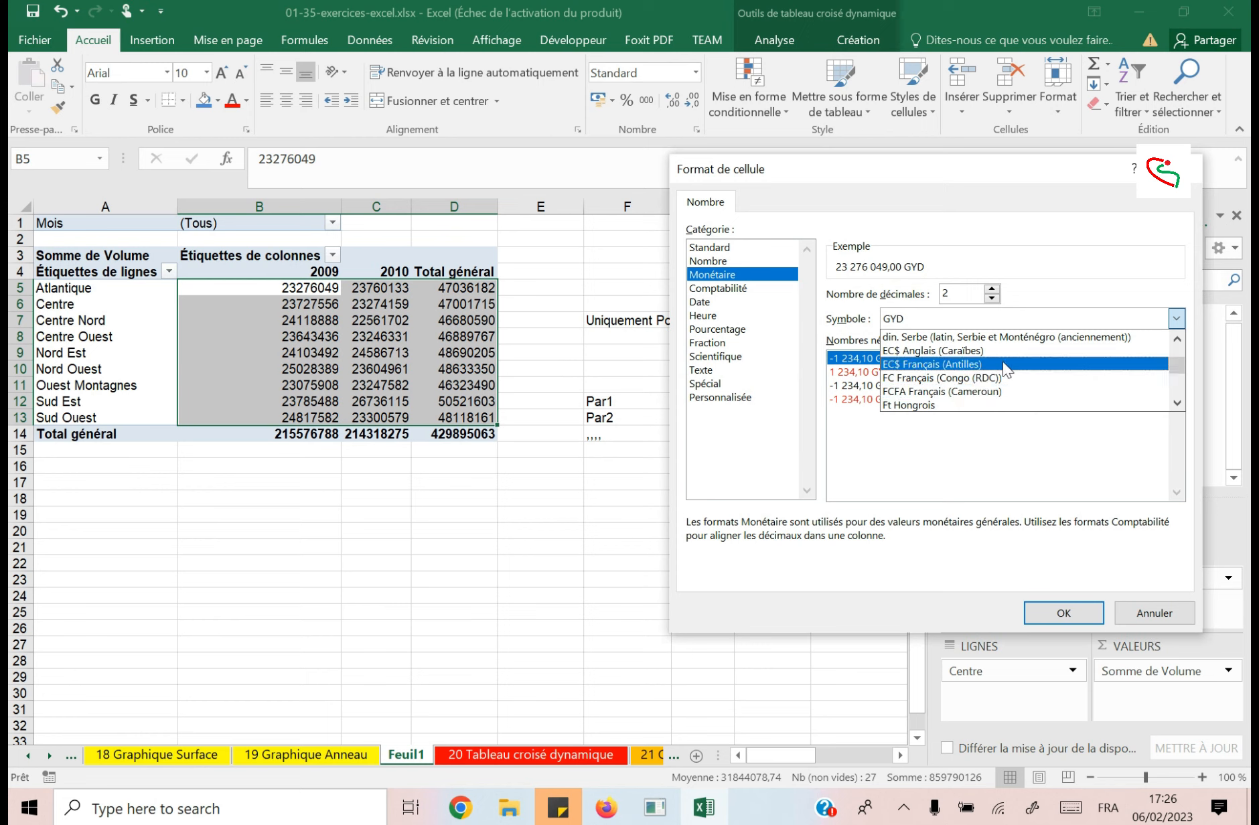
scroll(1007, 371, down, 3)
scroll(1006, 370, up, 2)
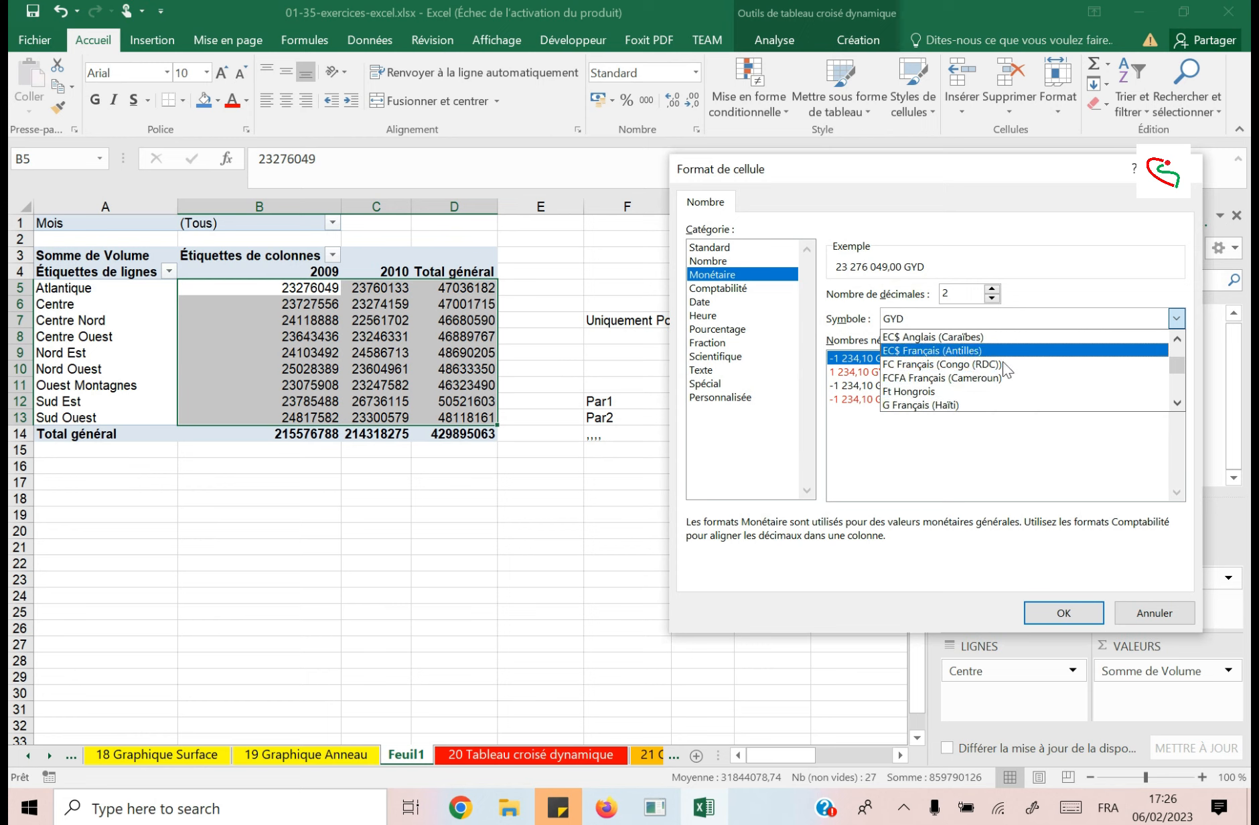
scroll(1006, 370, up, 6)
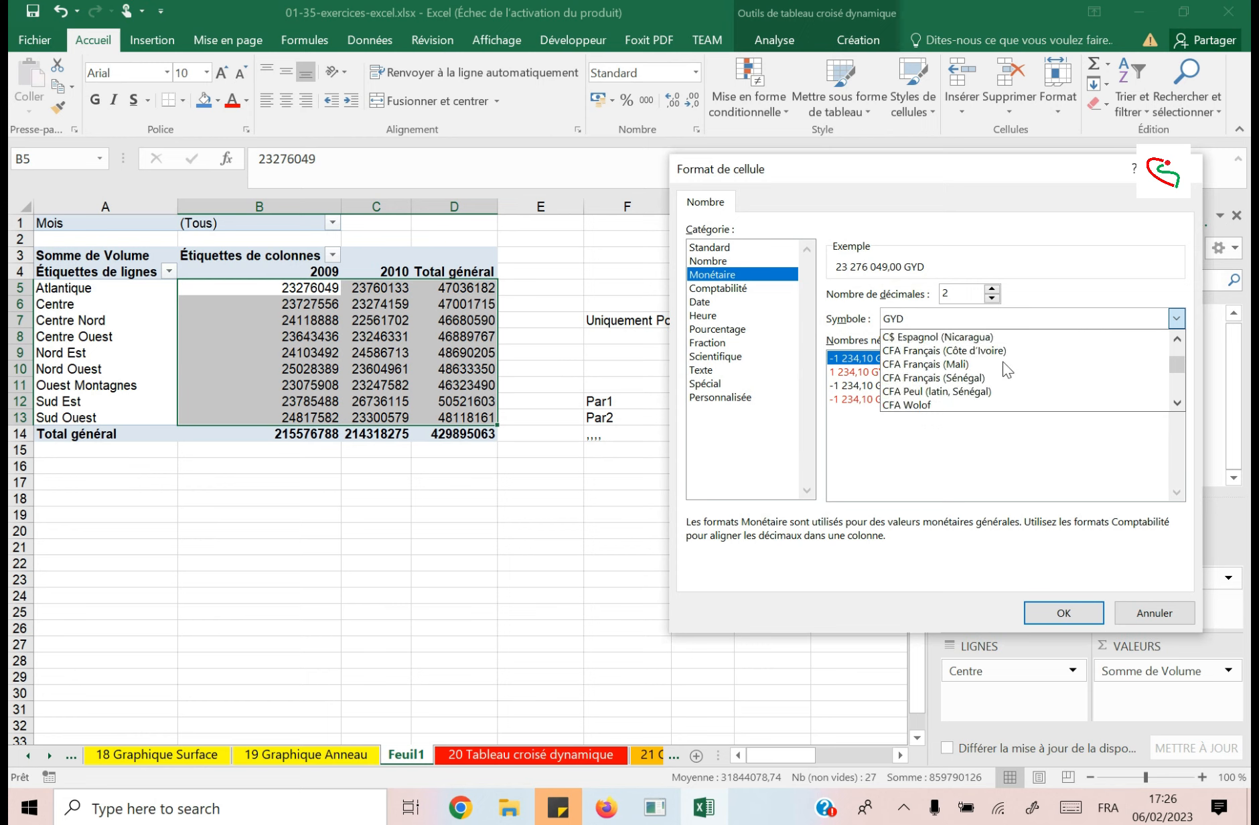
scroll(1006, 370, up, 8)
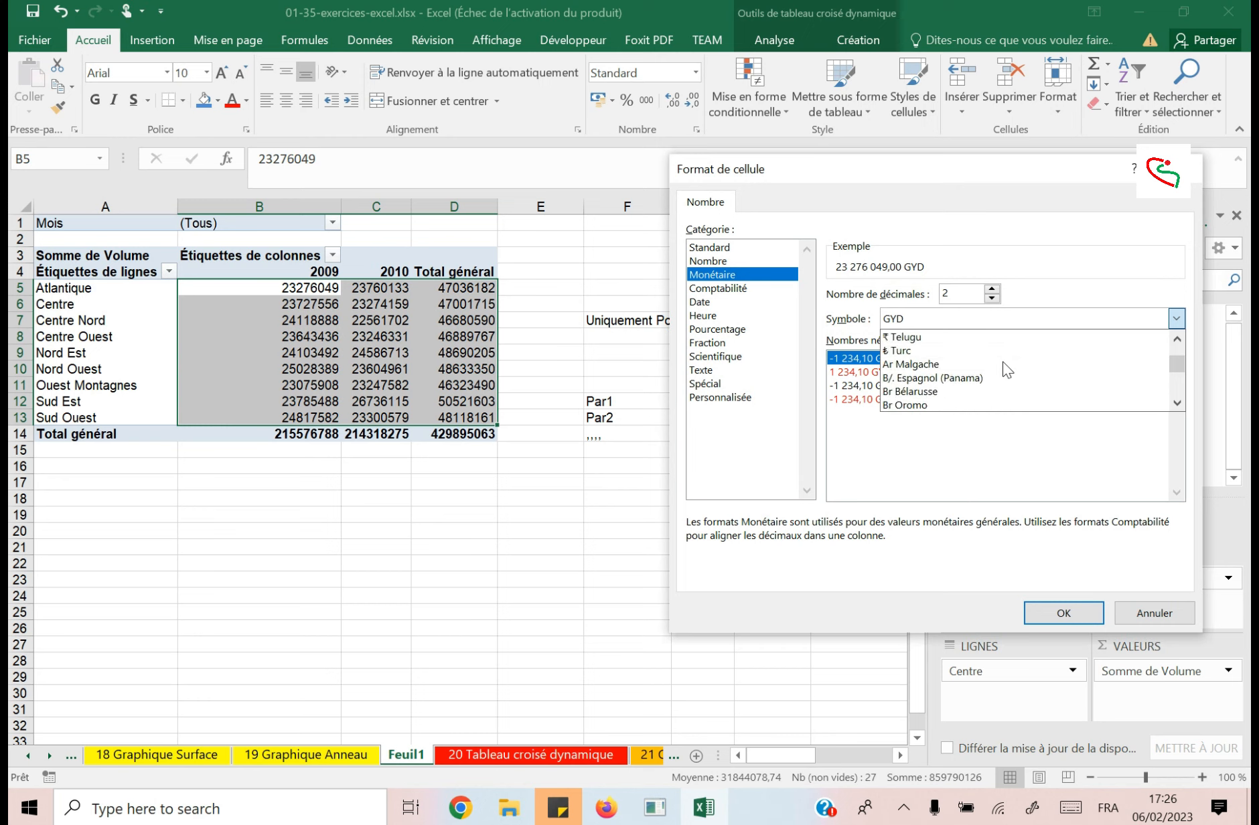
scroll(1006, 370, up, 10)
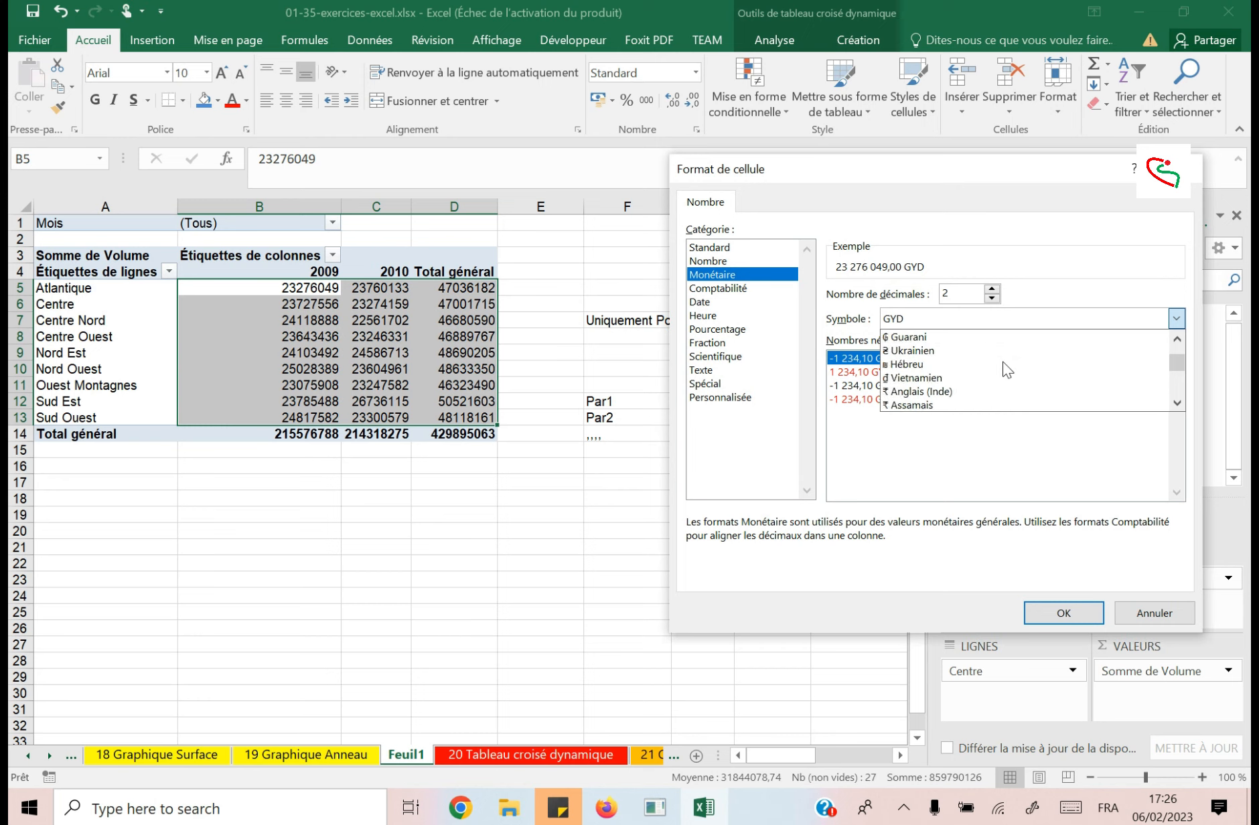
scroll(1006, 370, up, 5)
scroll(1008, 369, up, 10)
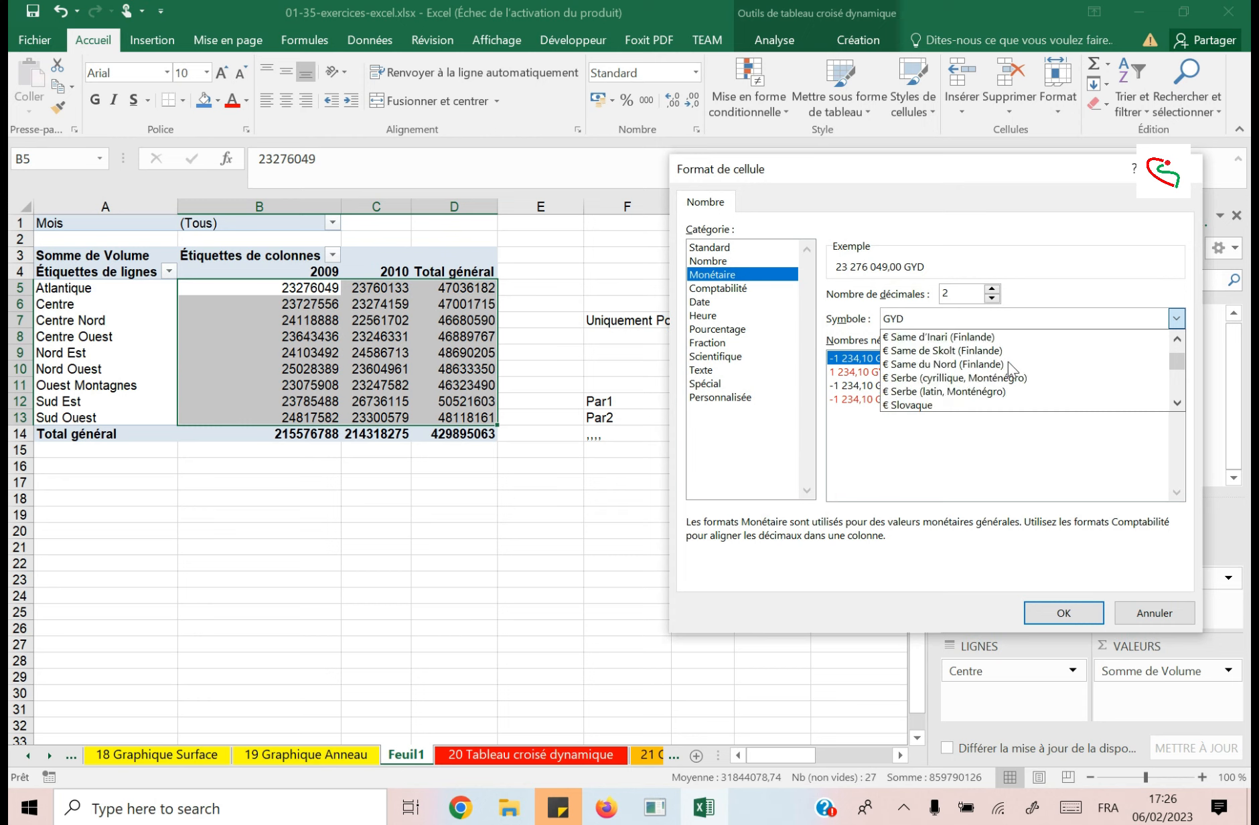
scroll(1008, 365, up, 10)
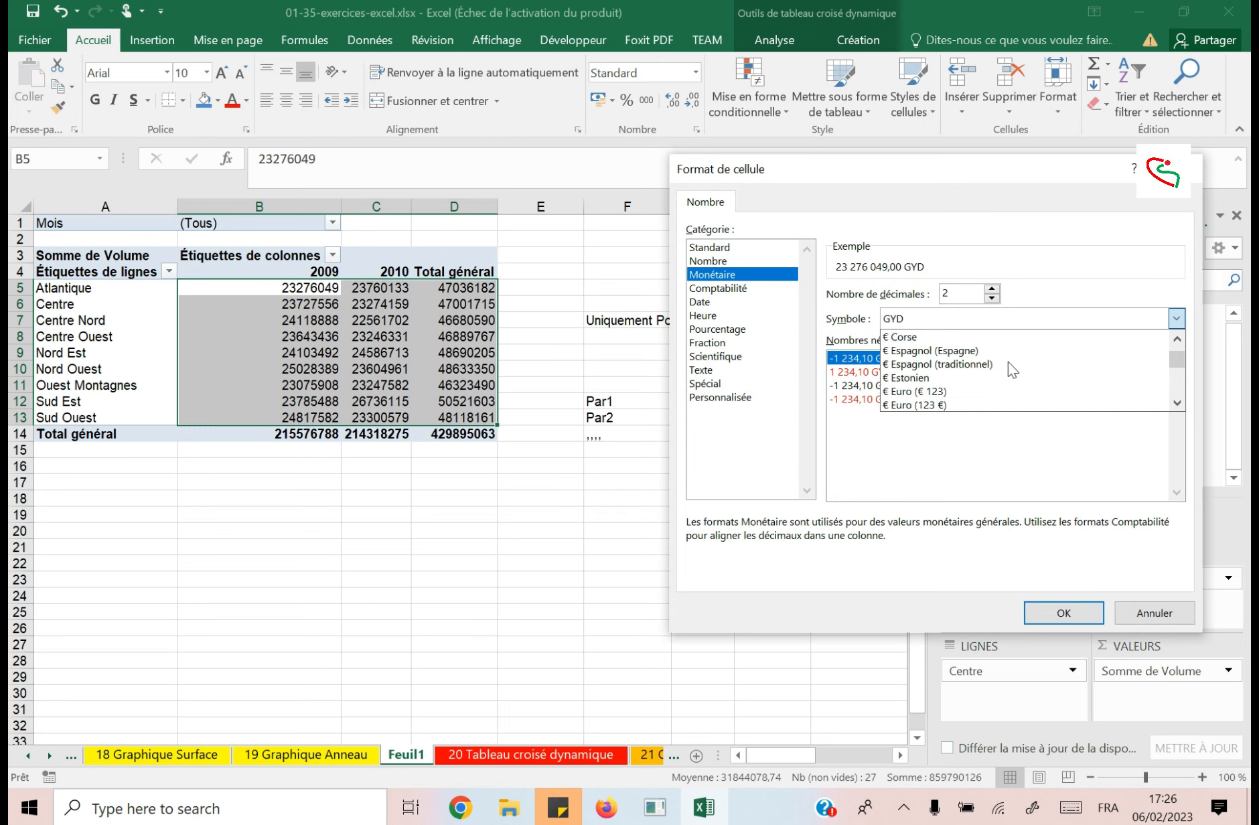
scroll(1009, 361, up, 3)
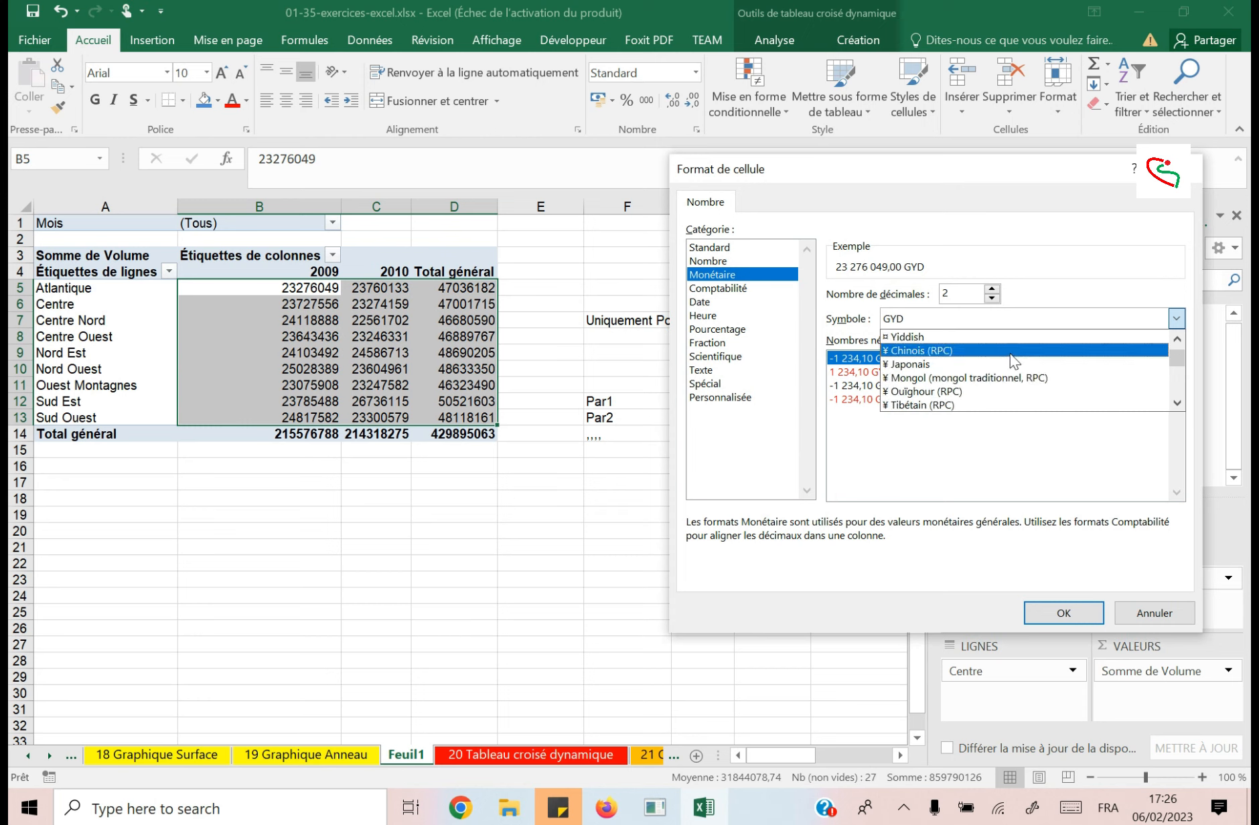
scroll(1009, 375, up, 3)
scroll(1007, 380, up, 8)
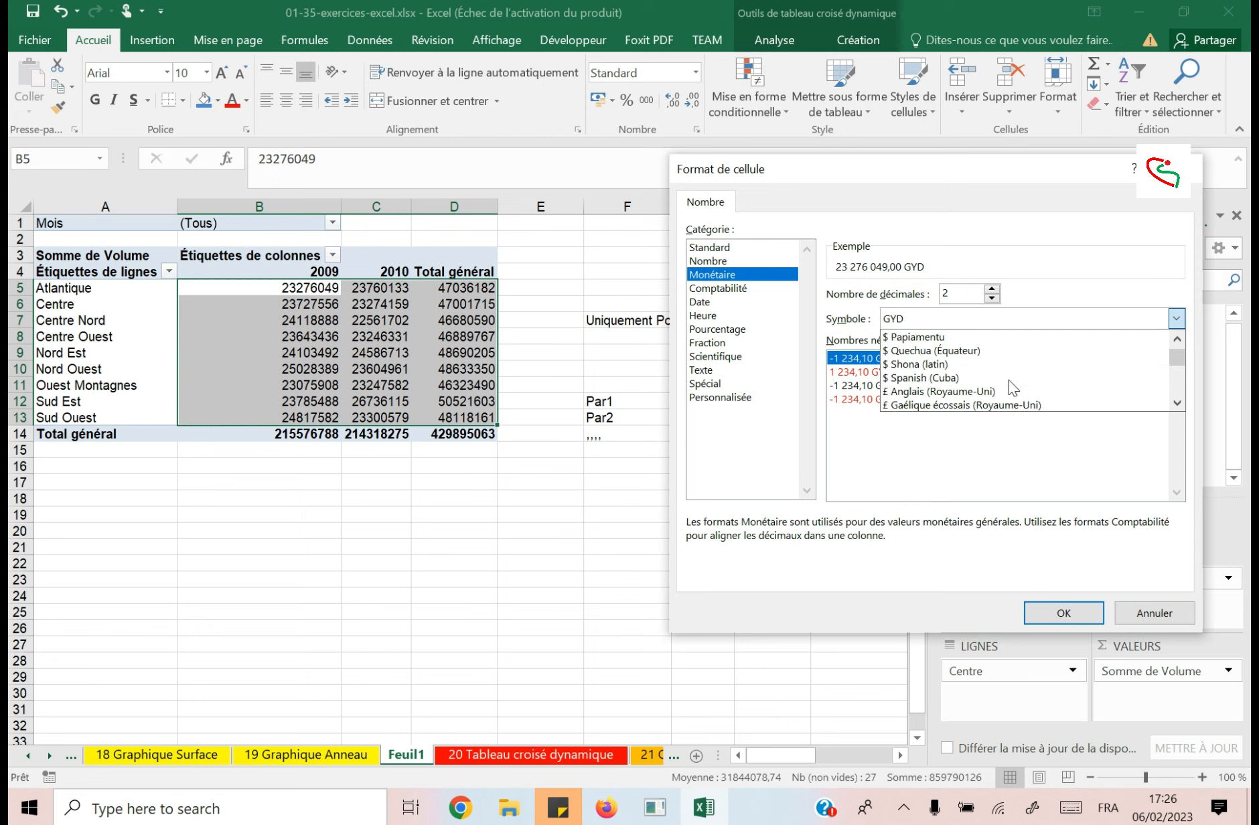
scroll(1009, 379, up, 6)
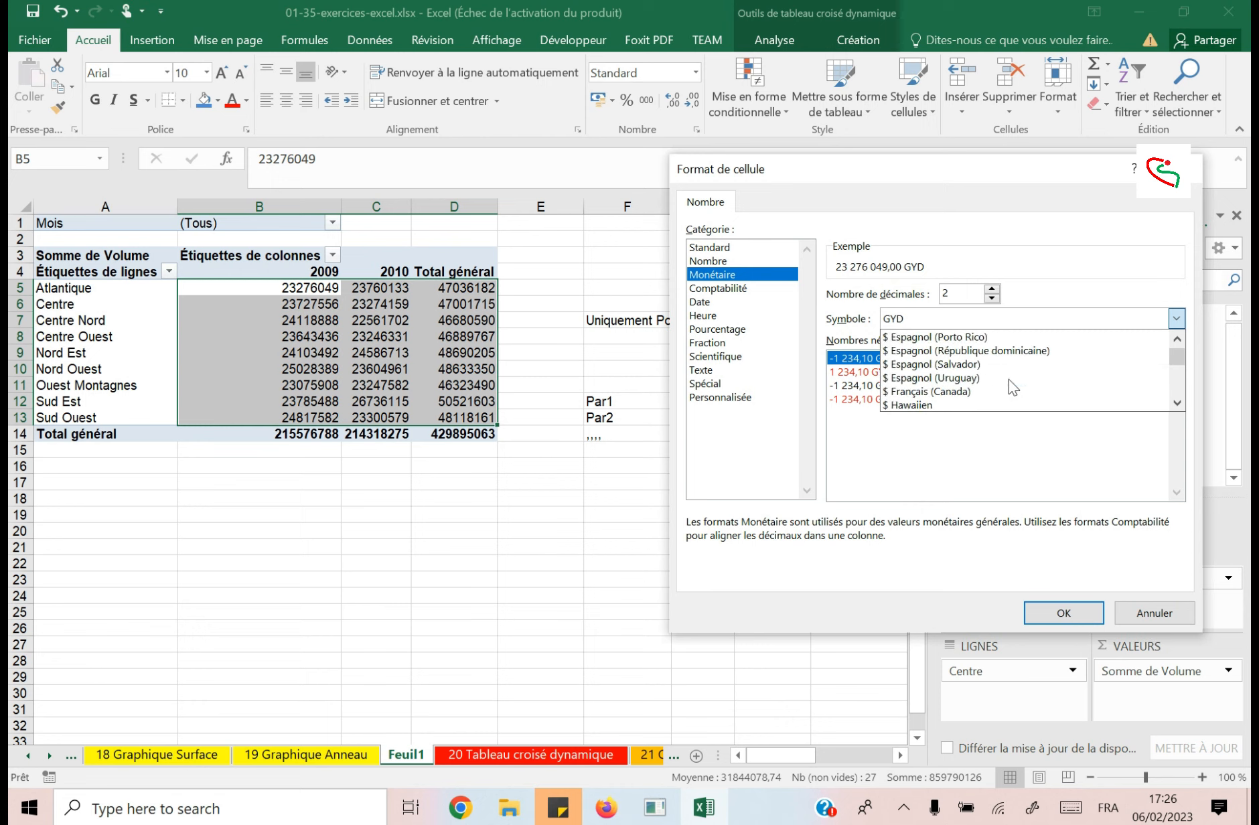
scroll(1007, 377, up, 10)
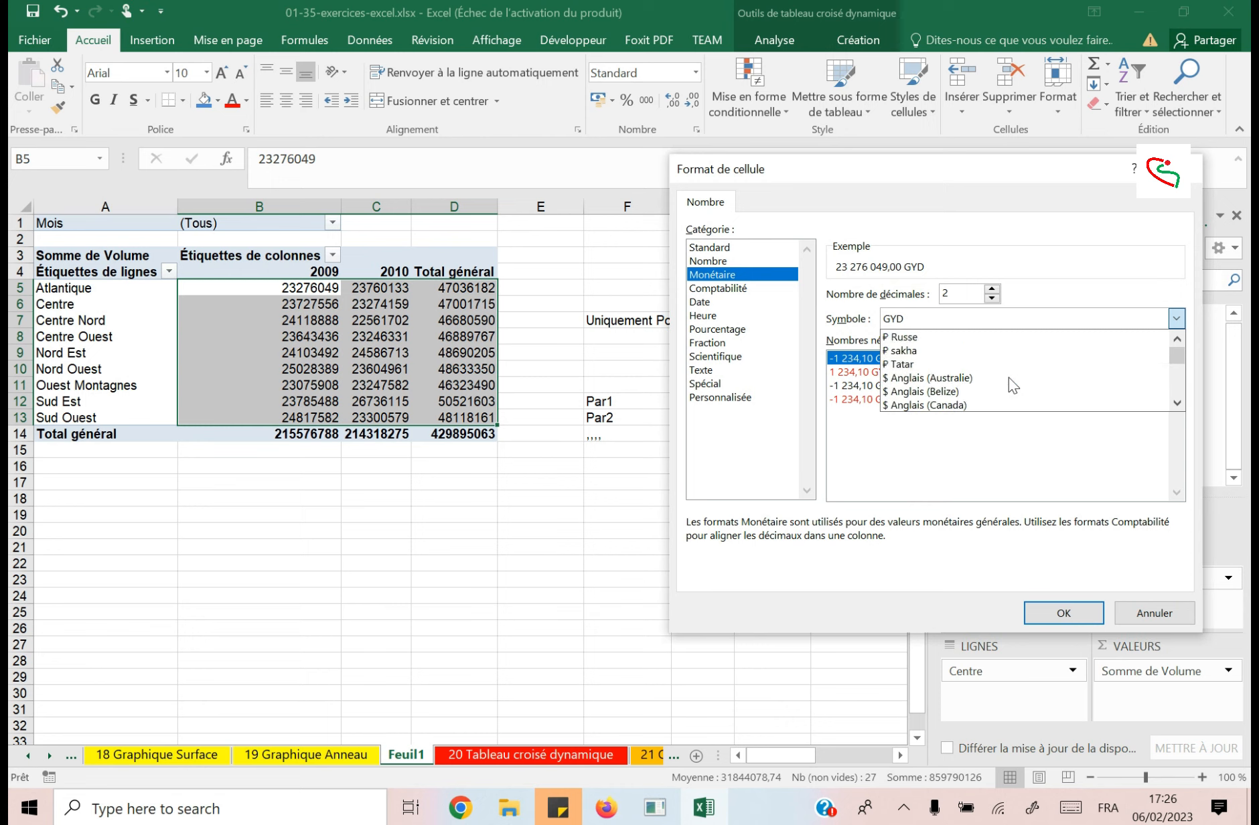
click(951, 320)
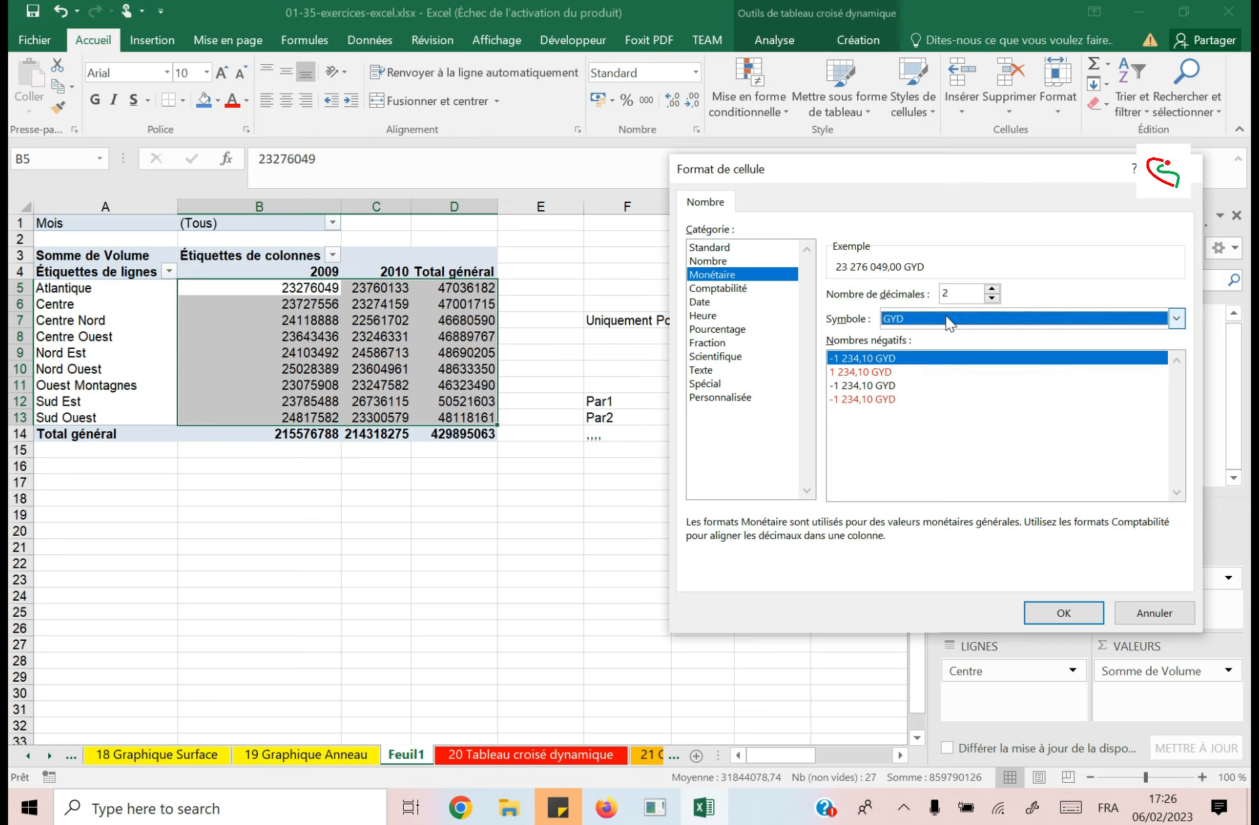
Search the currency symbol list for codes starting with F, and set the symbol to GMD.
click(946, 320)
key(f)
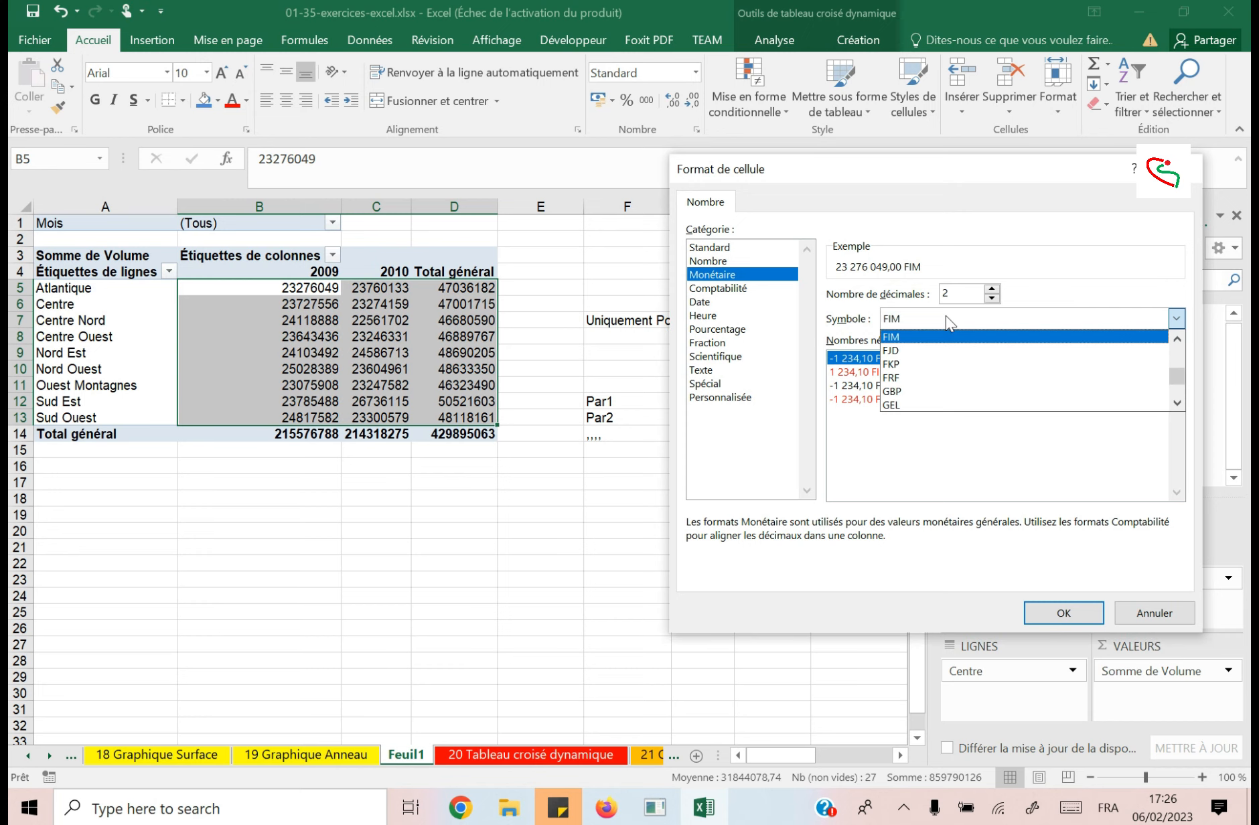
key(Down)
key(Down)
key(Down)
key(Down)
key(Up)
key(Up)
key(Up)
key(Up)
key(Down)
key(Down)
key(Down)
key(Down)
key(Down)
key(Down)
key(Down)
key(Down)
key(Down)
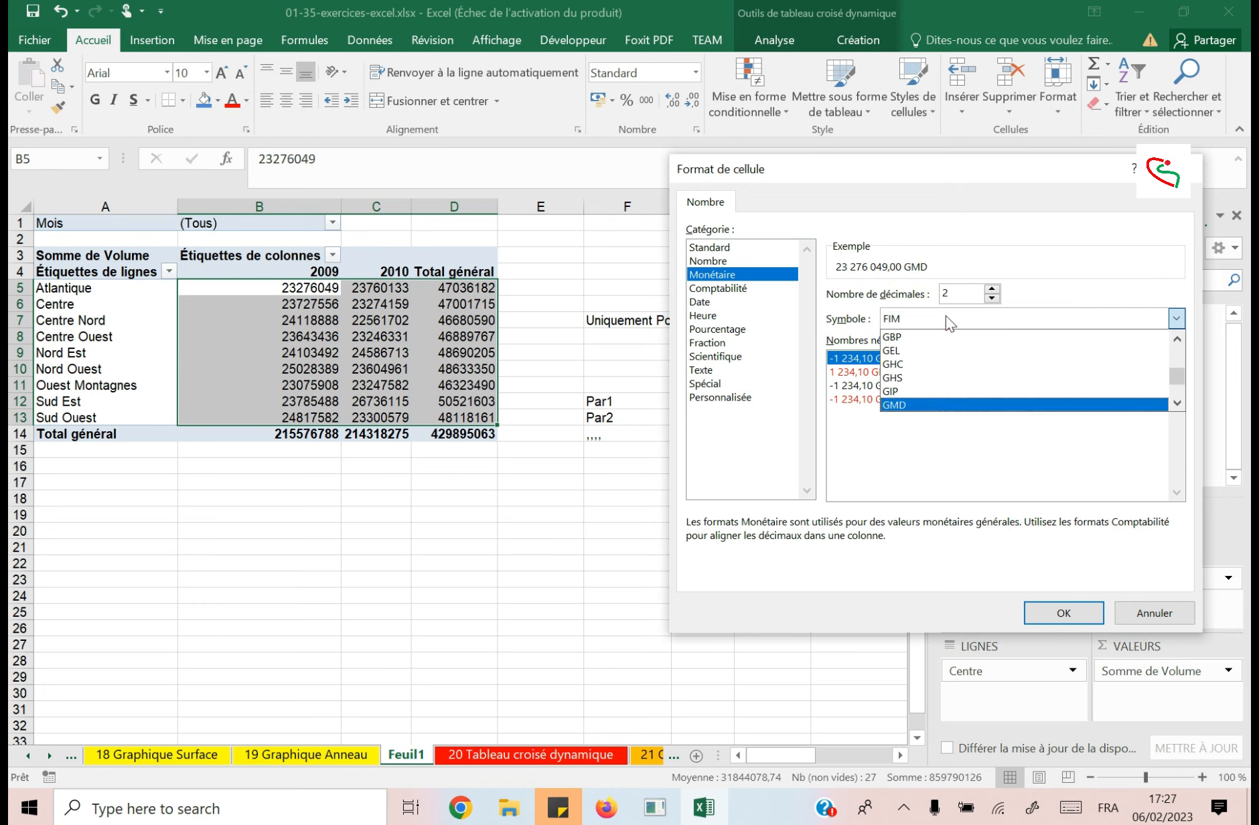
click(936, 476)
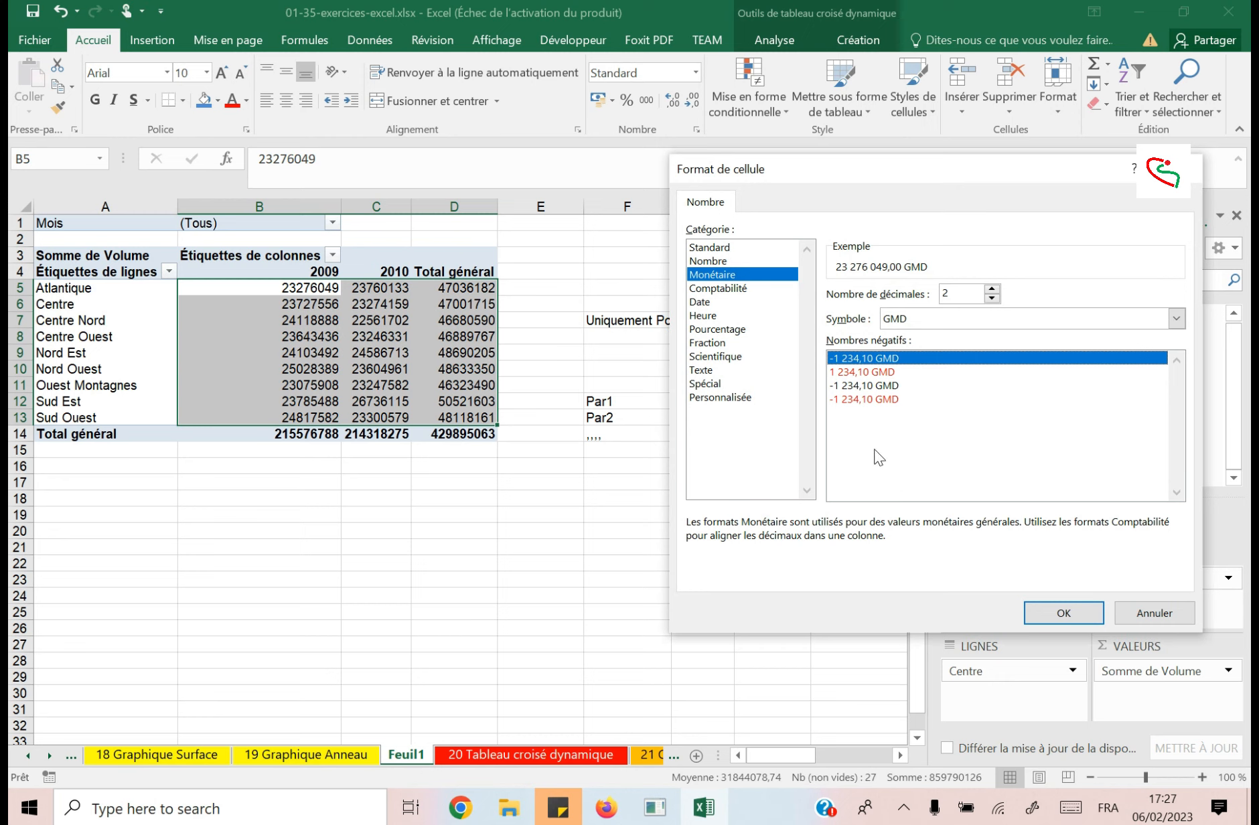
Set the currency symbol to € and apply the number format to the Somme de Volume field.
click(967, 318)
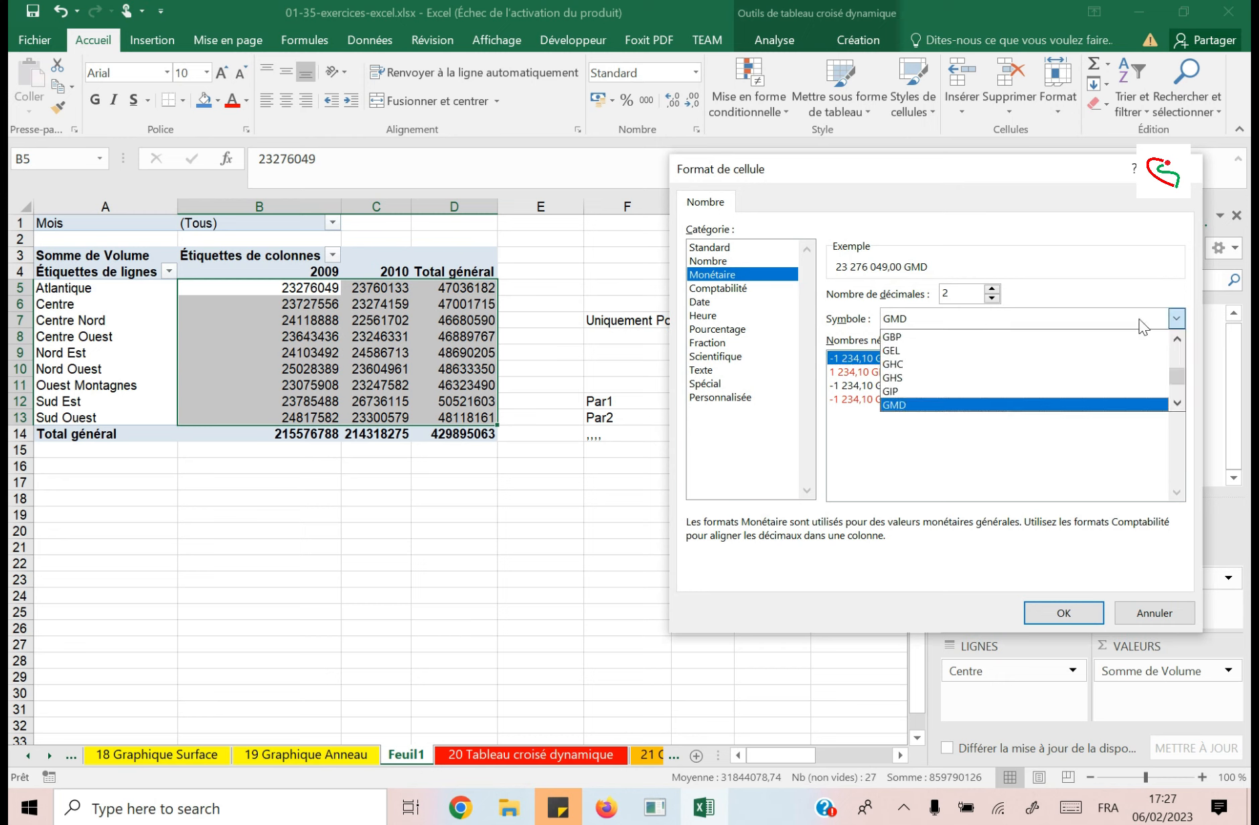
drag(1175, 375, 1176, 350)
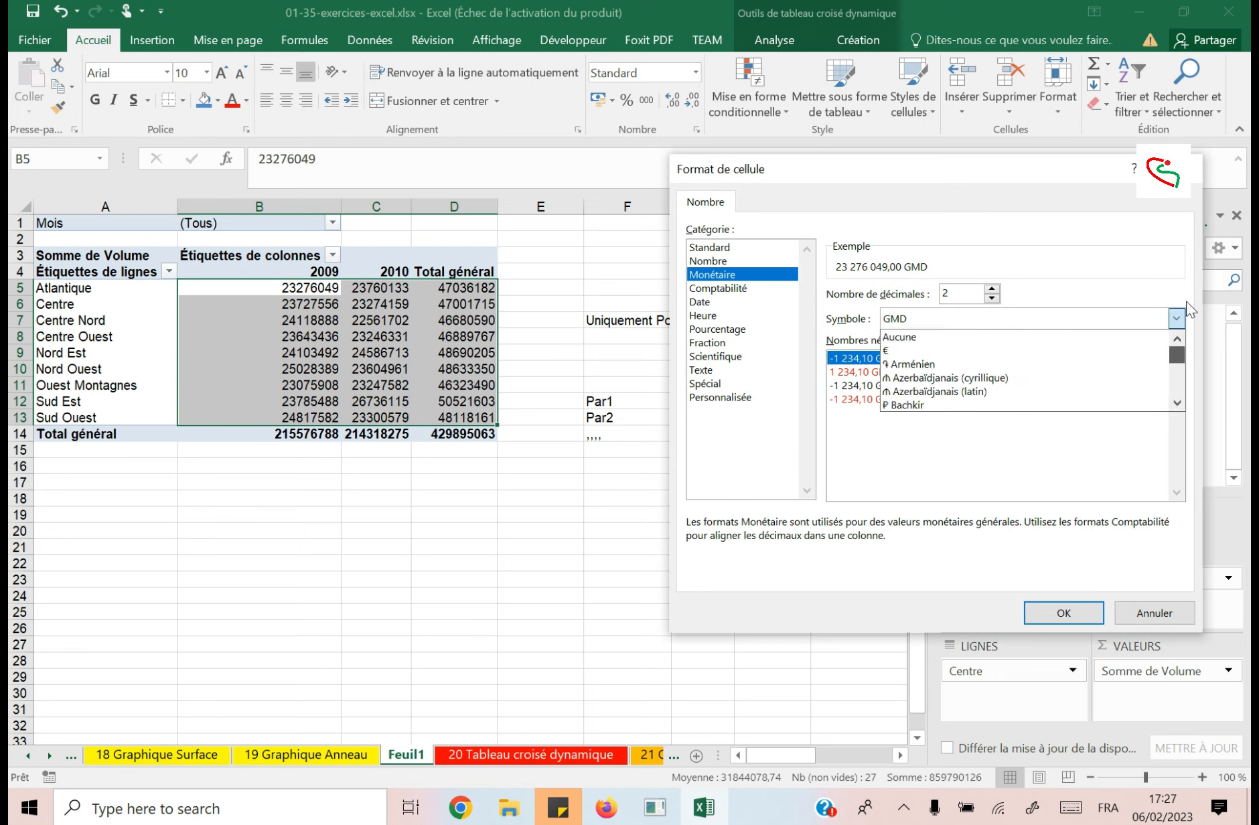
click(921, 351)
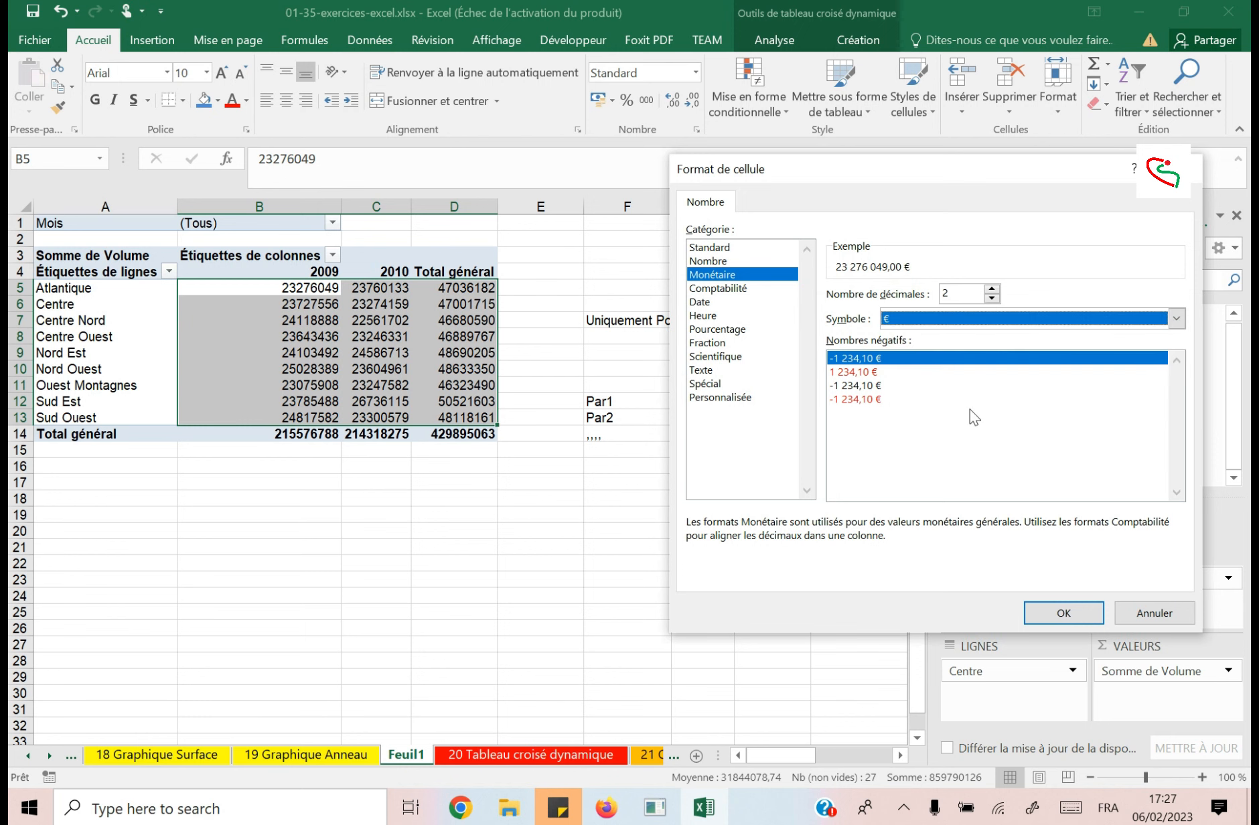
click(1070, 610)
click(957, 536)
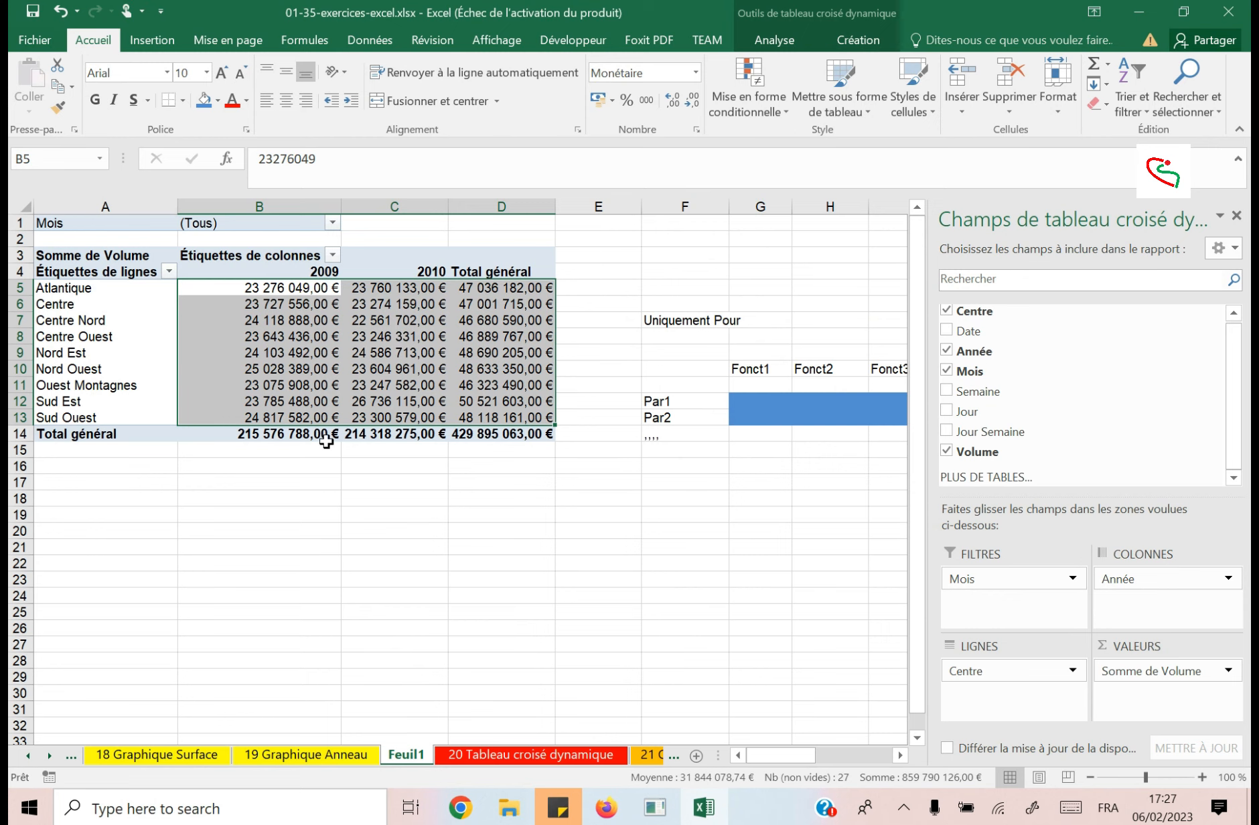
Reduce the pivot table values in B5:D13 to zero decimal places.
click(688, 104)
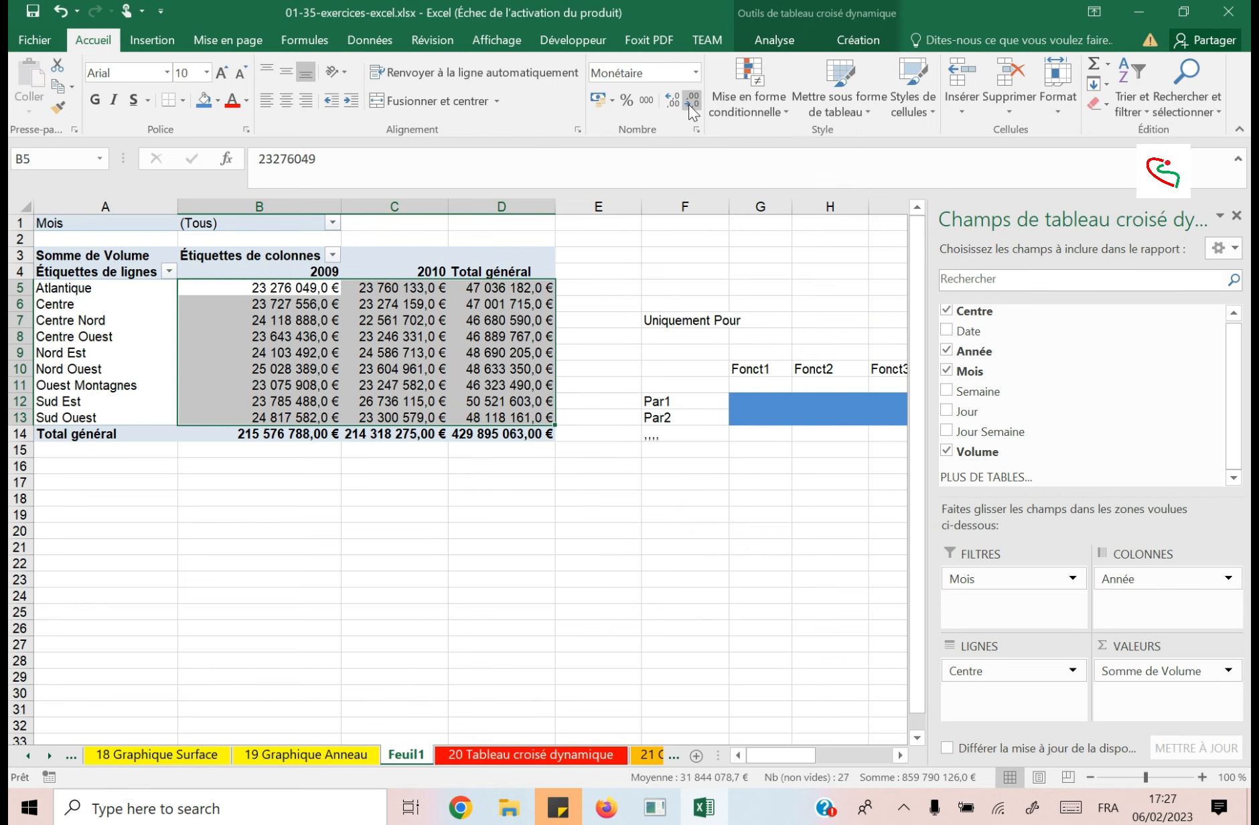
click(688, 104)
click(533, 369)
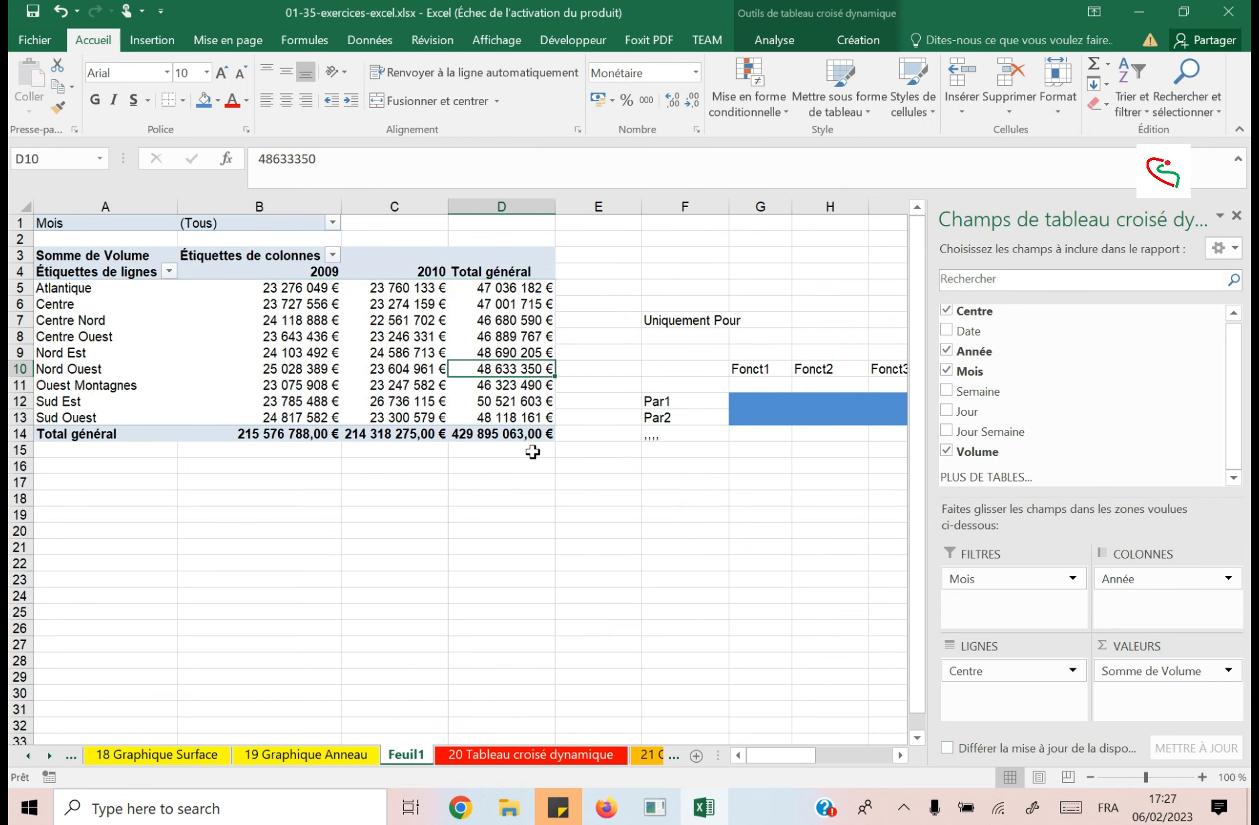